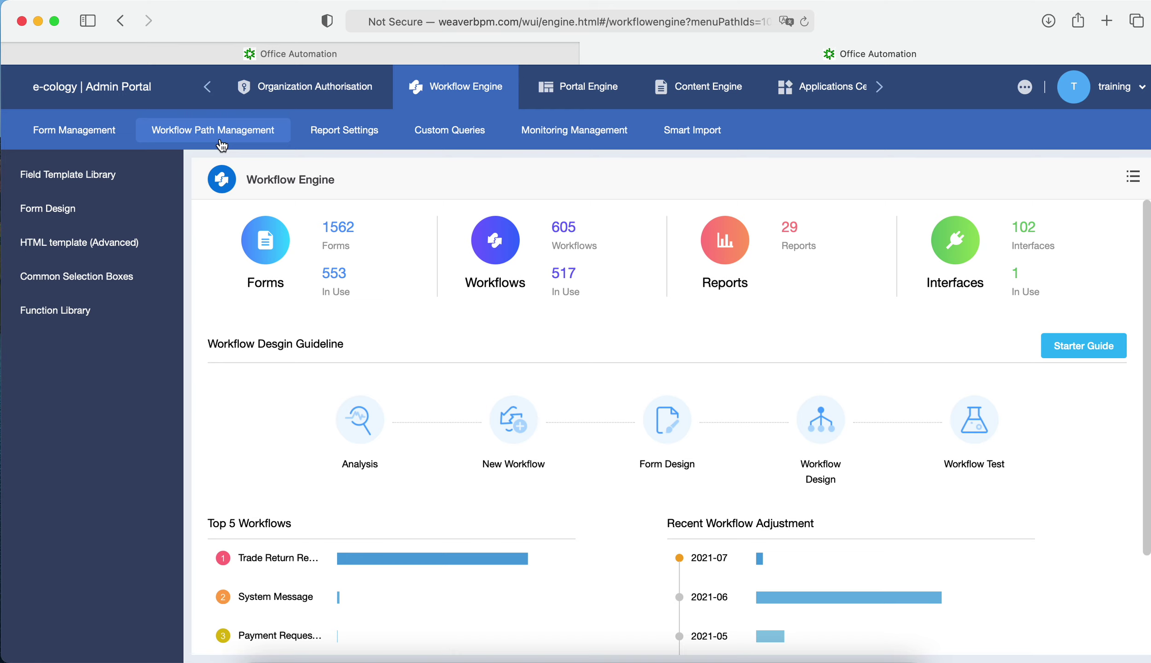
Add a new workflow path in Workflow Design and name it "Leave Application - Training"
left_click(221, 145)
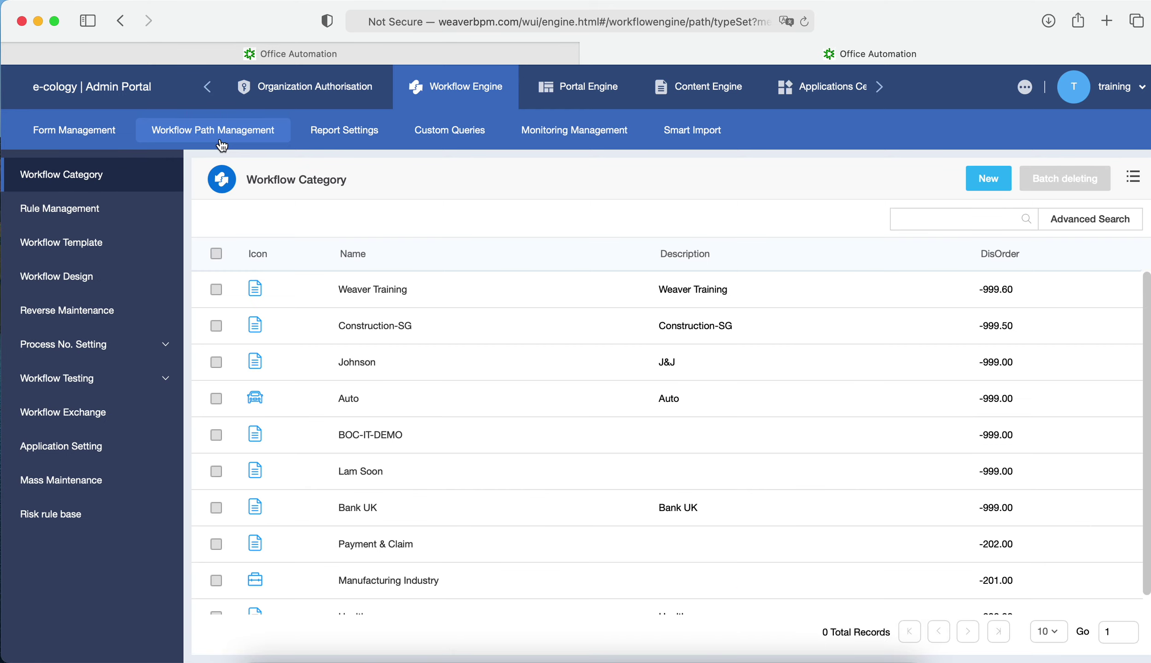
left_click(95, 289)
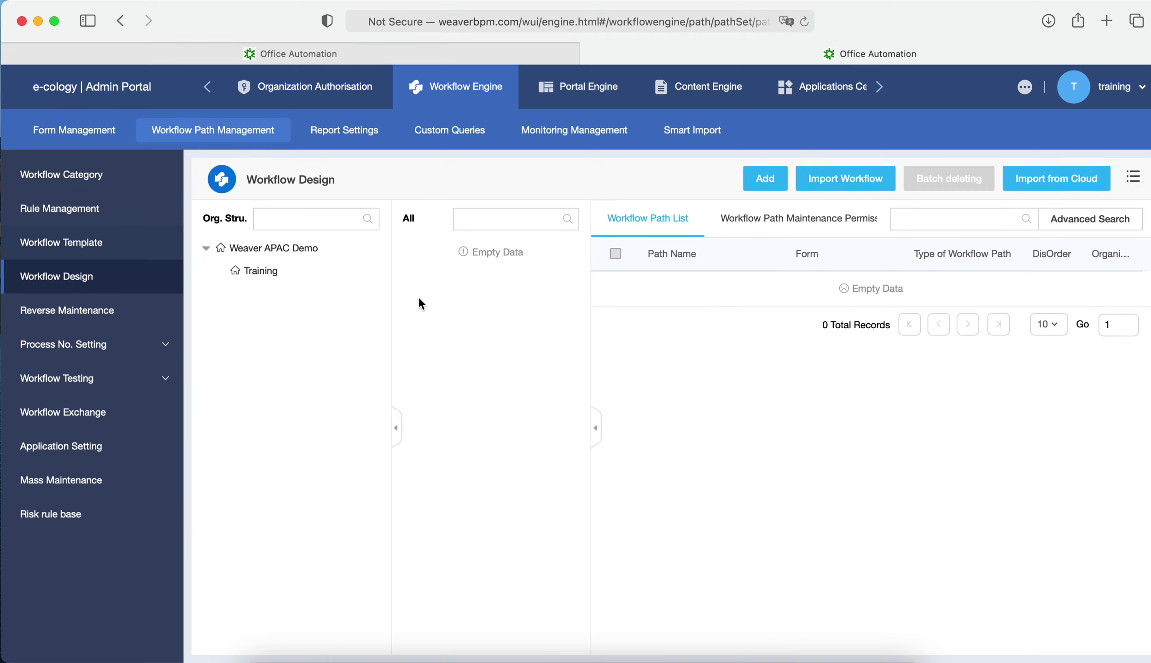
left_click(758, 179)
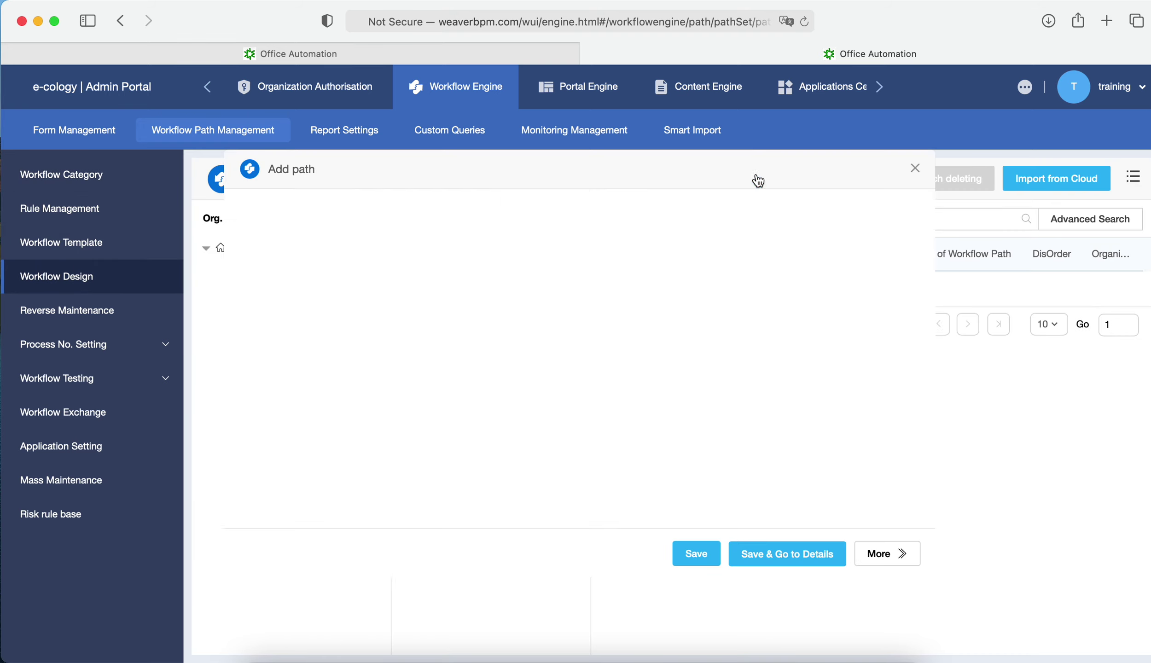
left_click(463, 208)
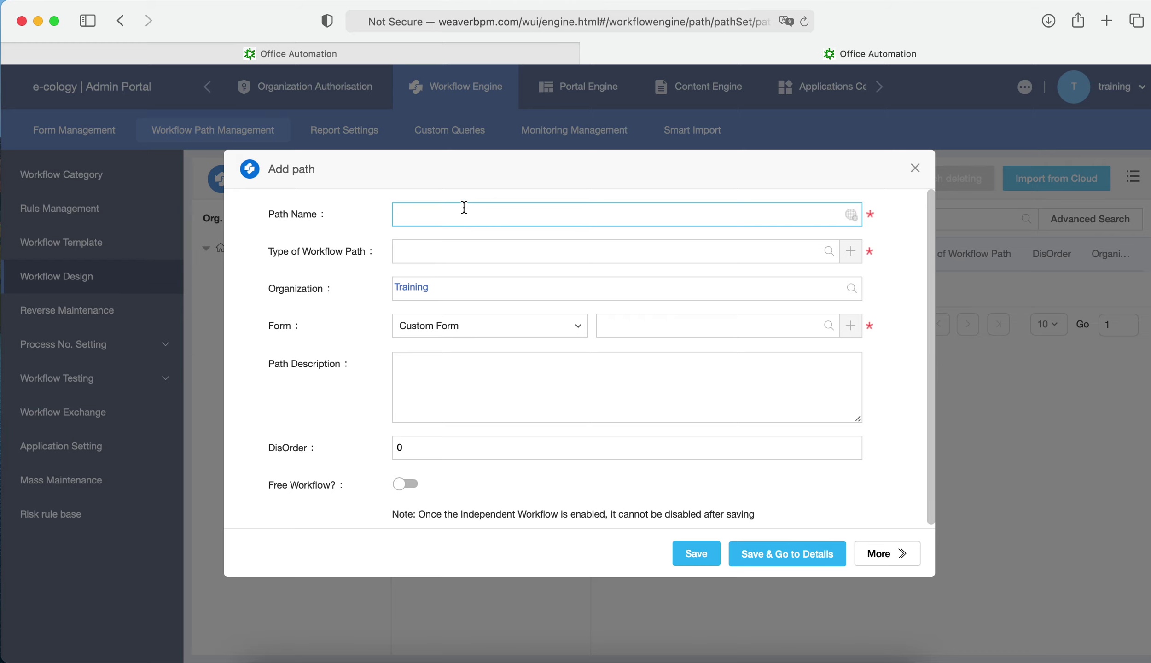
type("Leave Application - Training")
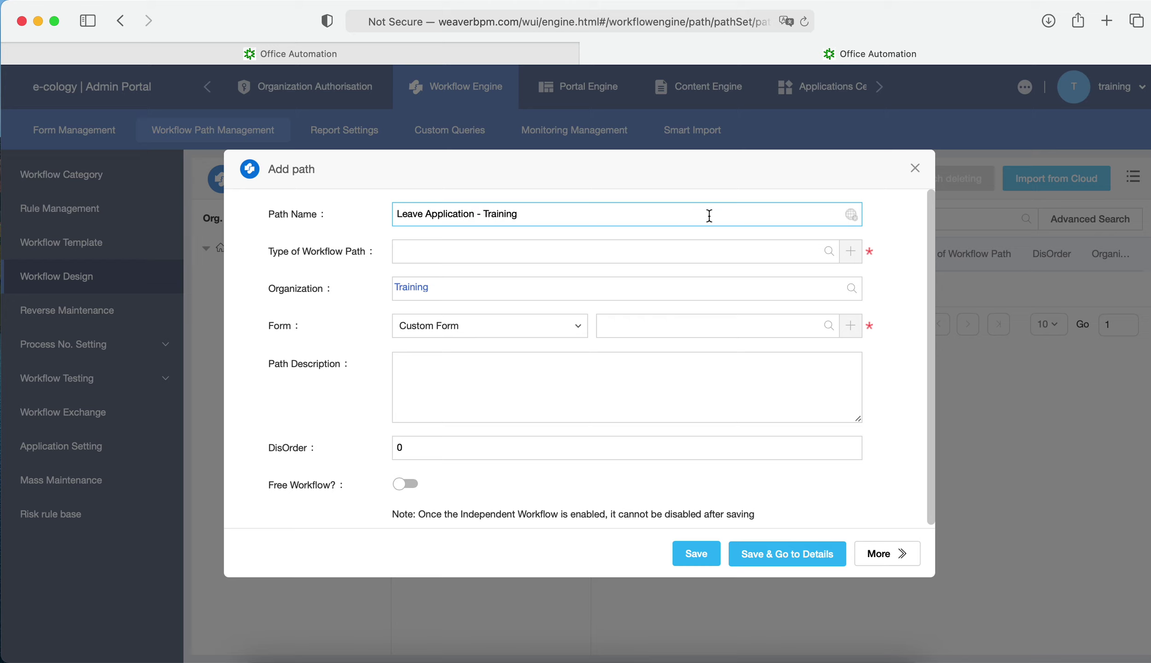
Give the path name the Simplified Chinese translation "请假管理 -培训" and confirm it
left_click(851, 215)
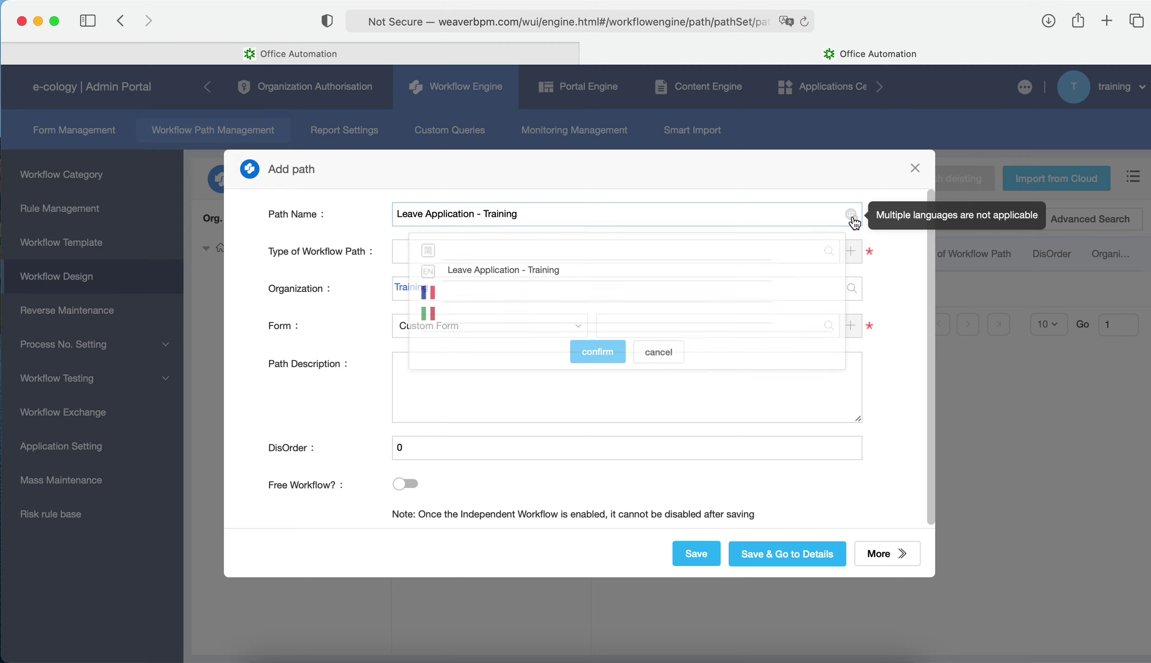
left_click(473, 254)
key("ctrl+space")
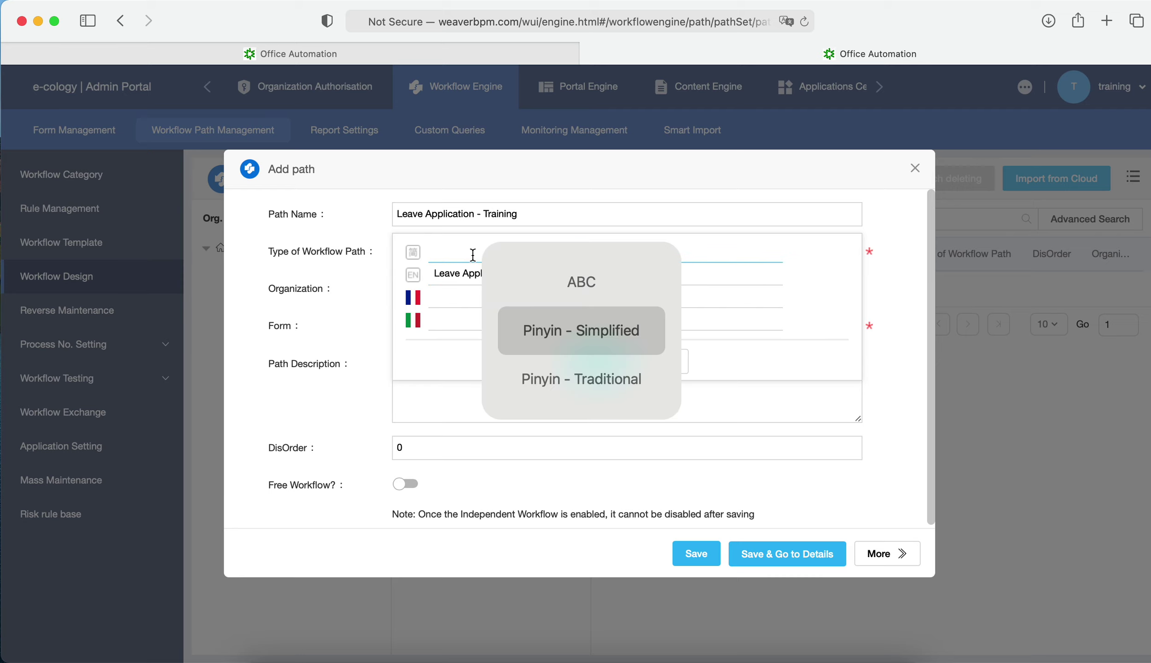
type("qingjia")
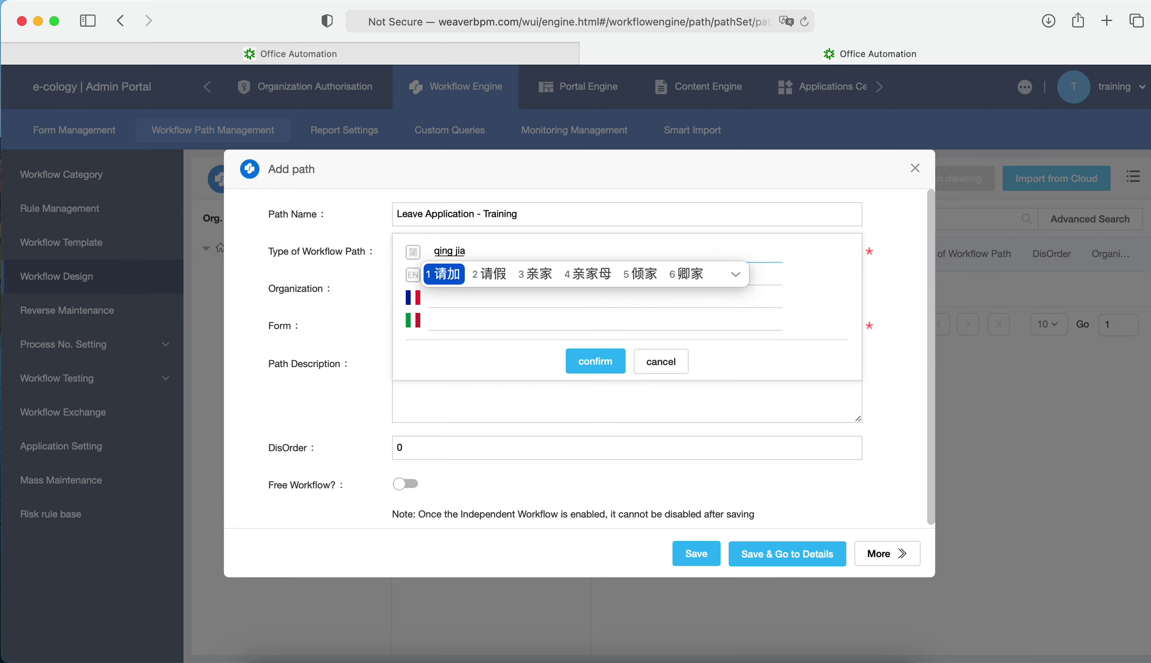
type("2guanli")
key("space")
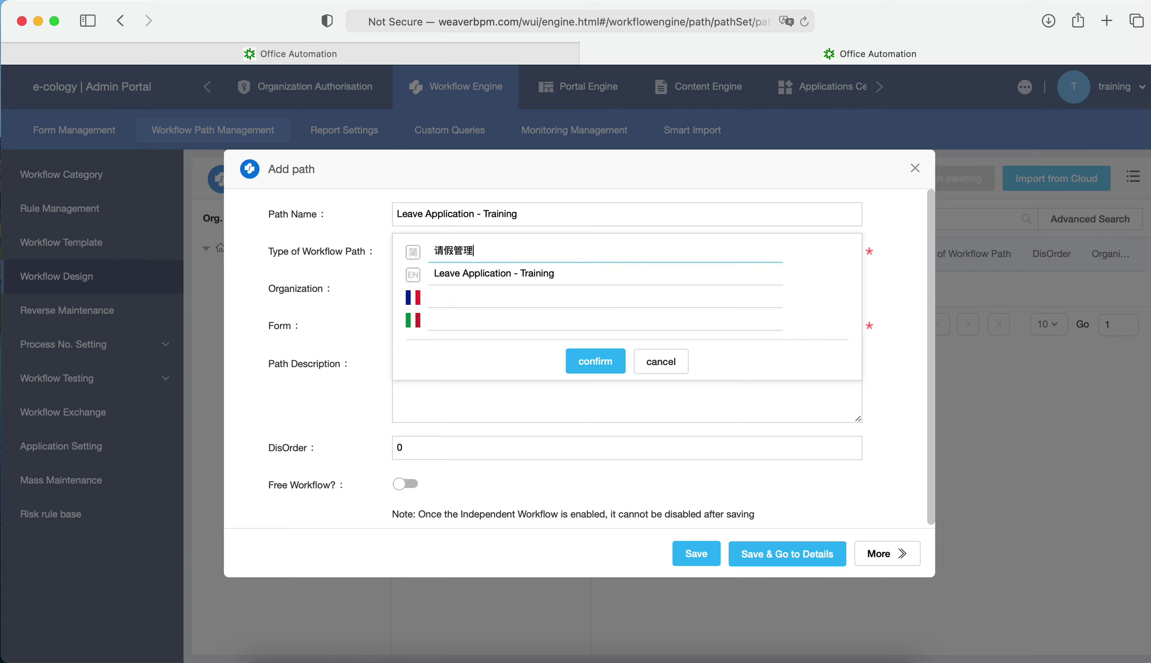
type("-peixun")
key("space")
left_click(464, 302)
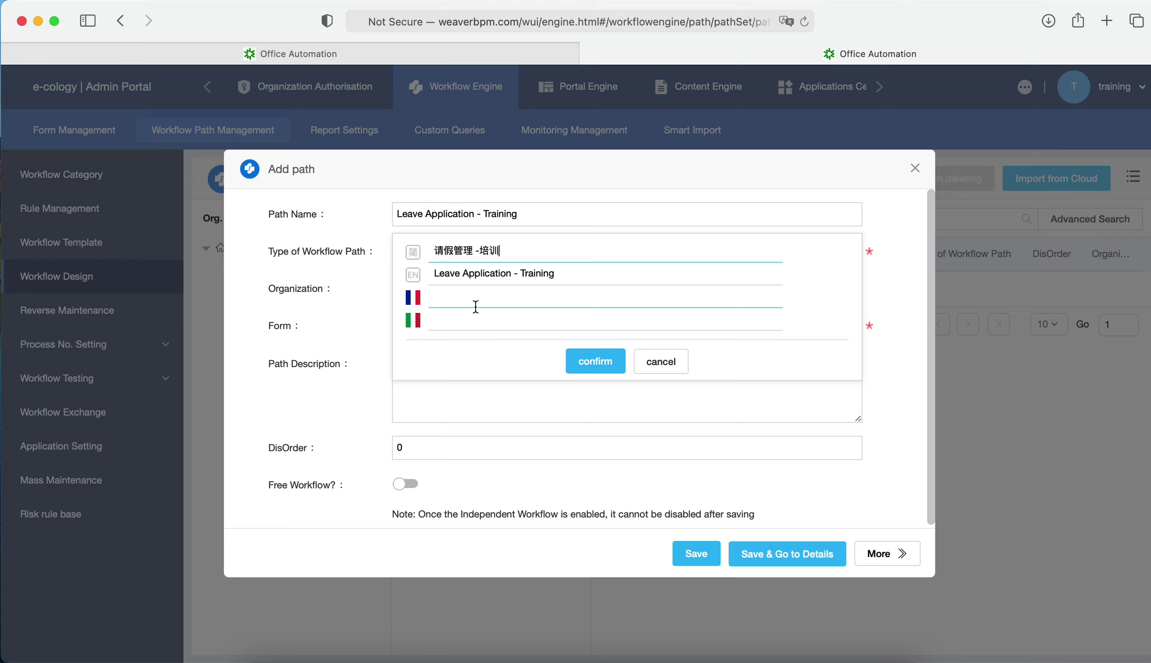
left_click(586, 363)
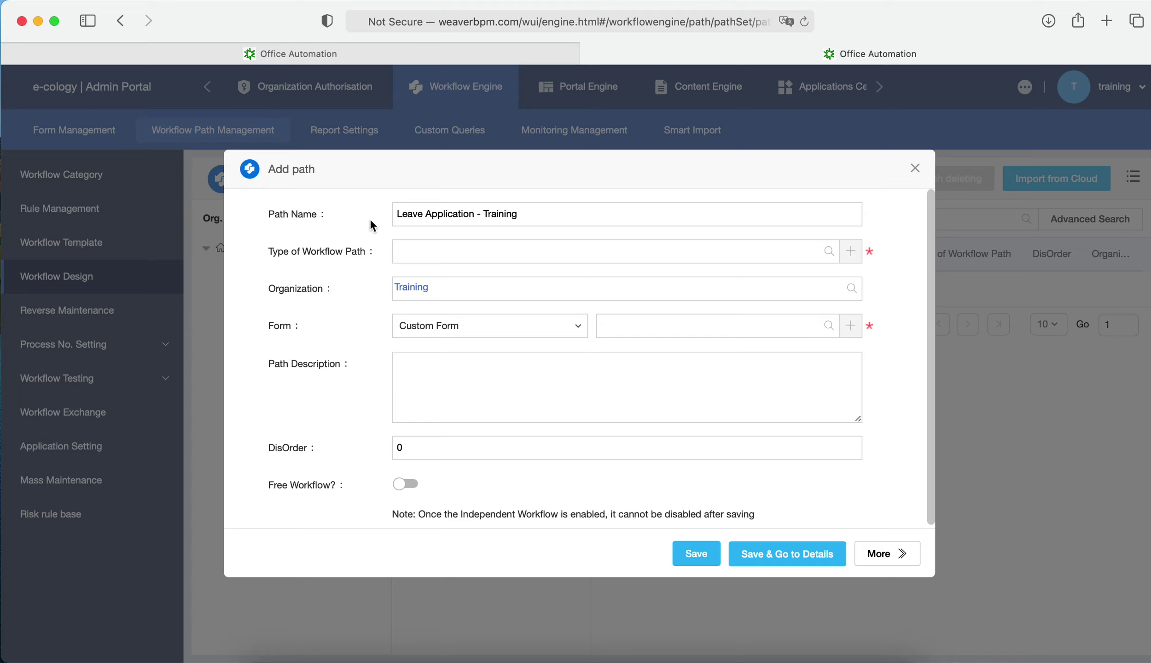
Set the workflow path type to Weaver Training and create a custom form named "Leave Application Training", continuing to its details
left_click(831, 258)
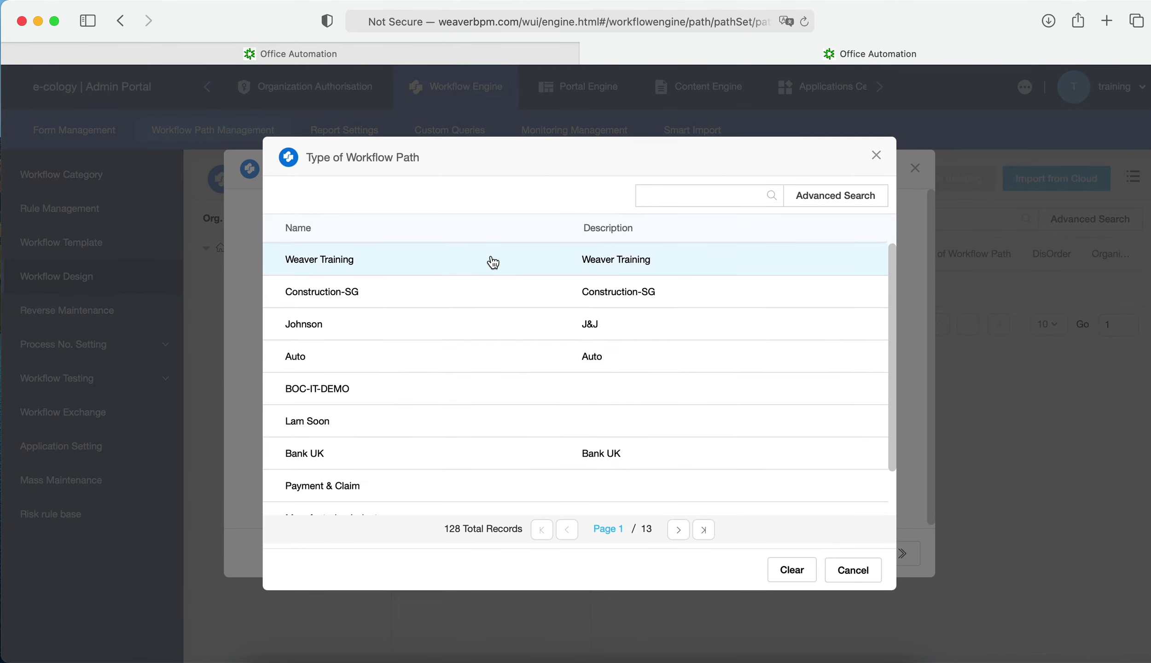
left_click(517, 262)
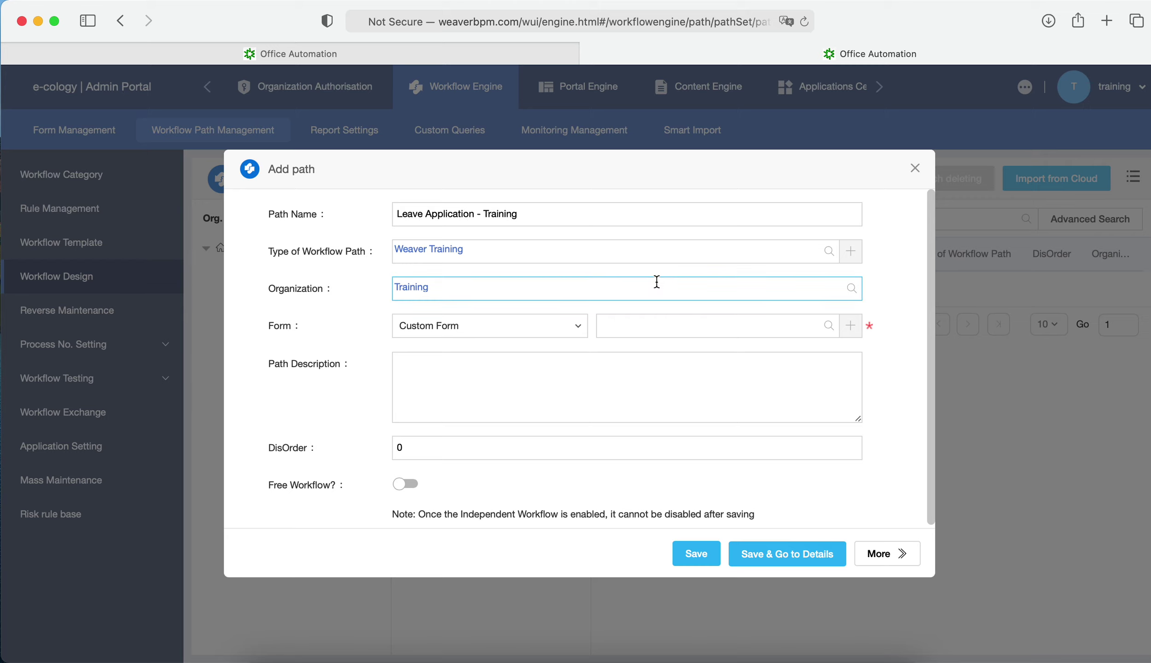
left_click(850, 327)
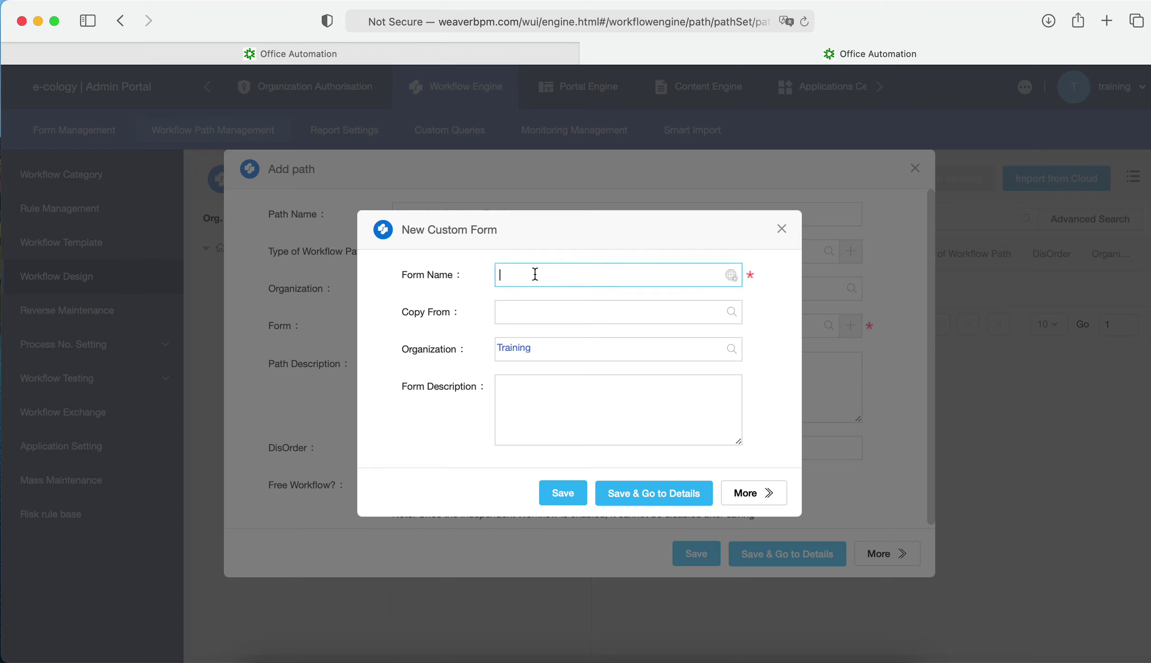
left_click(535, 274)
type("l")
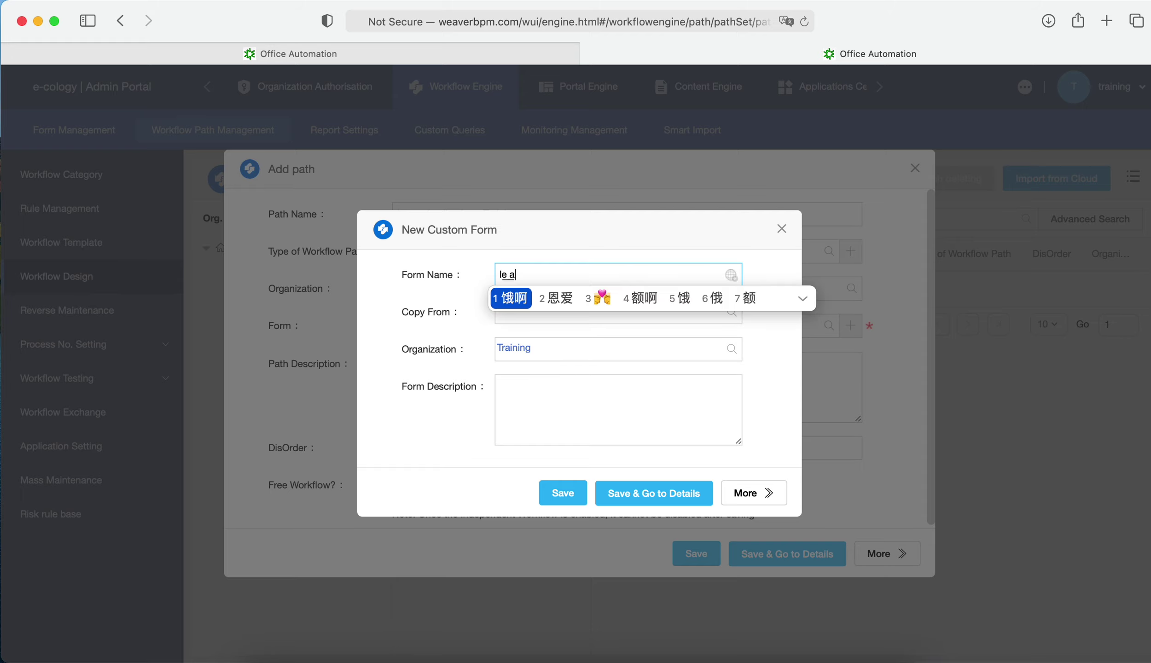
key("BackSpace")
type("Leave ")
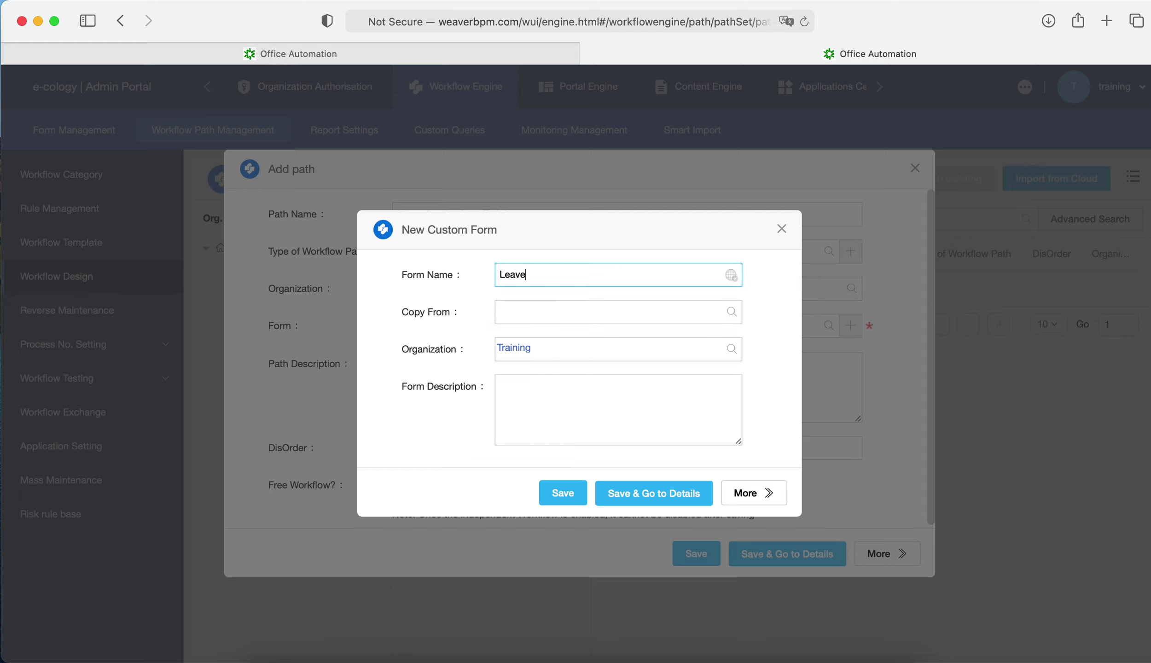
type("Application Training")
left_click(653, 496)
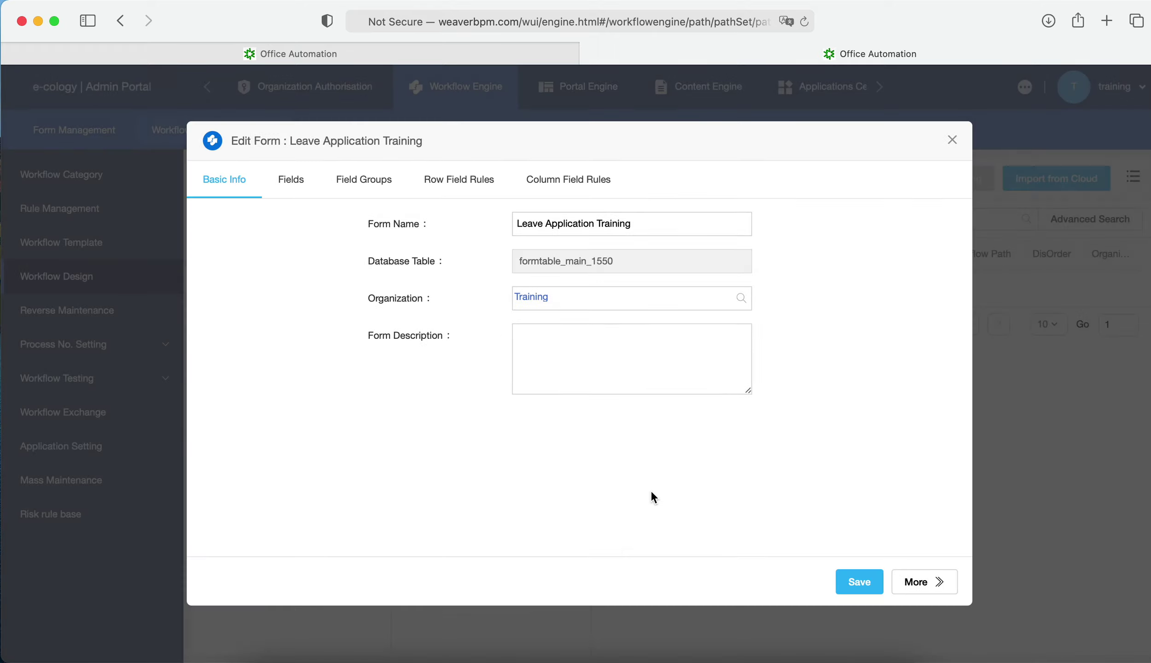
Open batch editing of the form's fields and add five blank field rows to the main table
left_click(291, 179)
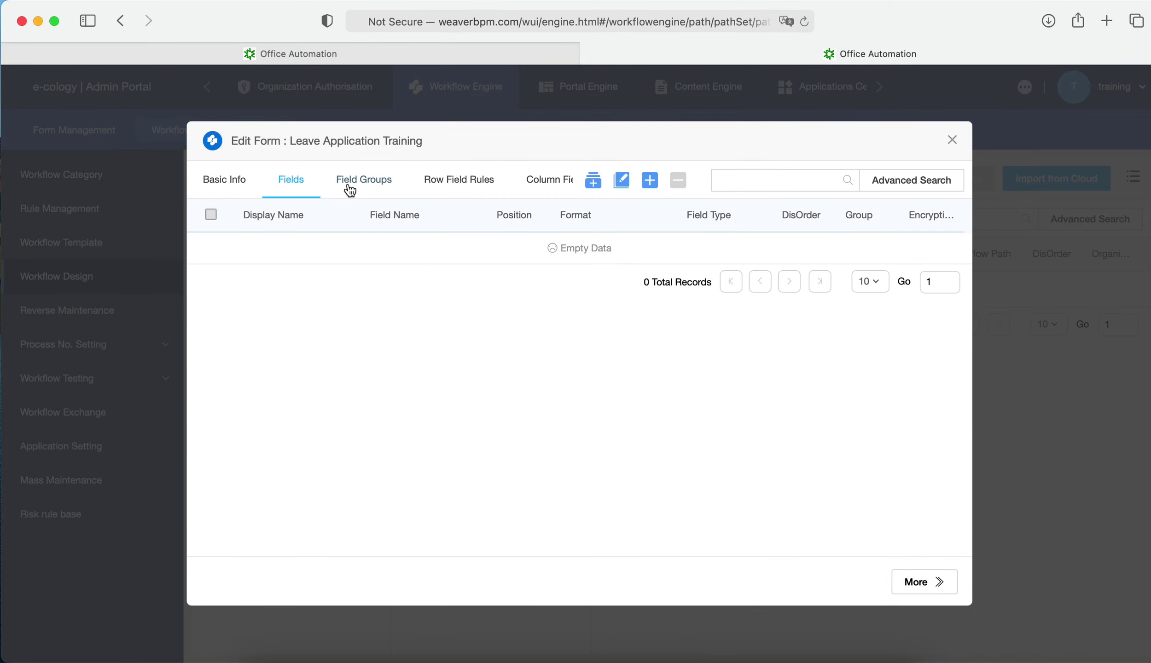
left_click(229, 182)
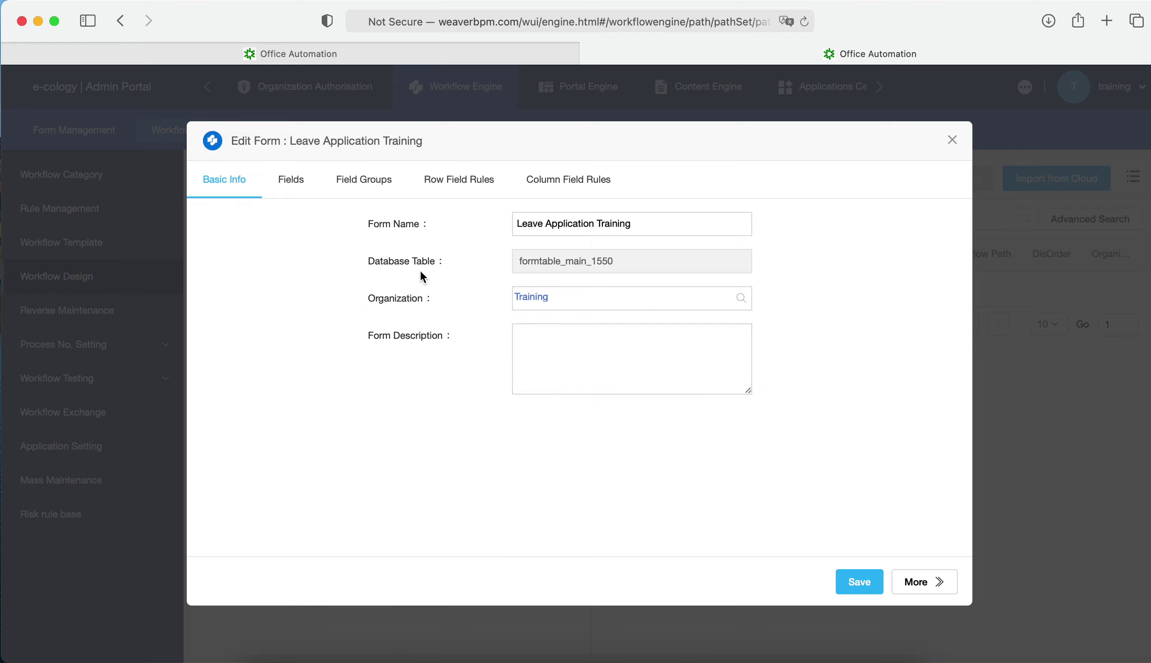
left_click(290, 184)
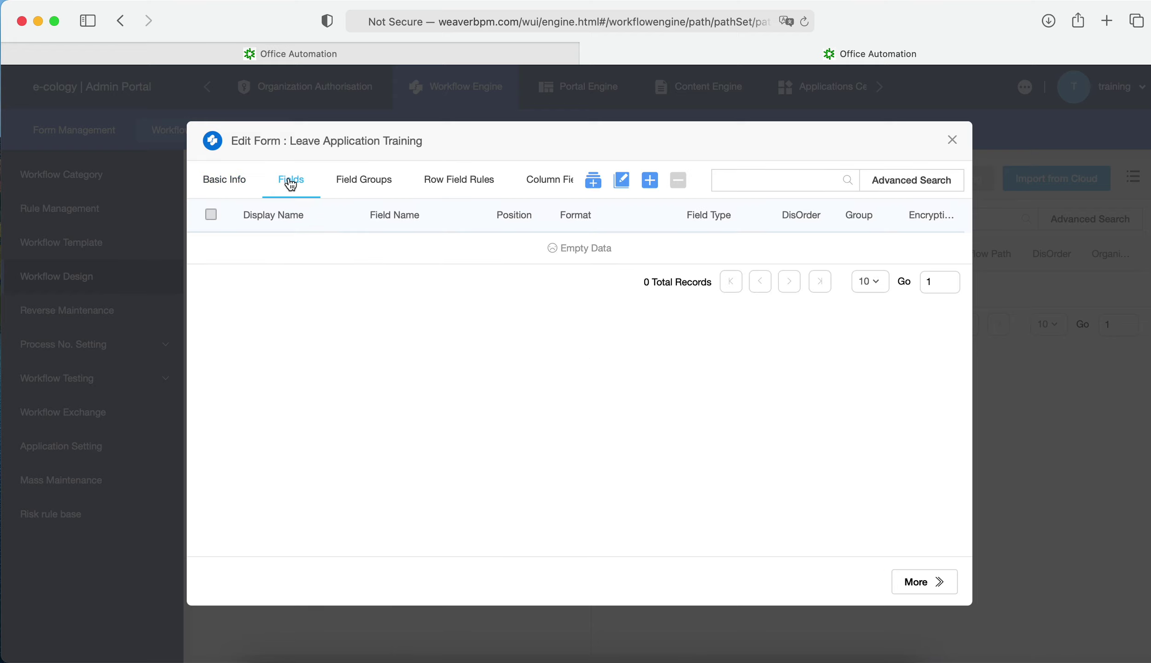
left_click(594, 182)
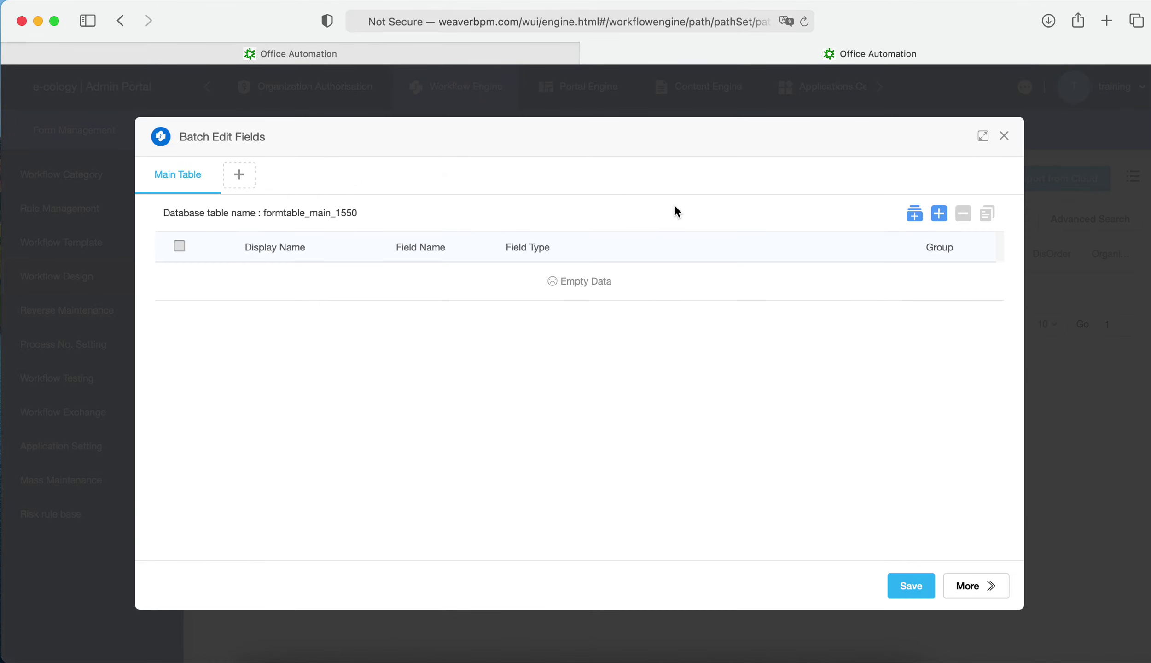
left_click(939, 214)
left_click(939, 215)
left_click(939, 214)
left_click(939, 214)
left_click(939, 214)
Enter the display names Leave Application No., Applicant, Department and Submission Date for the first four fields
left_click(269, 281)
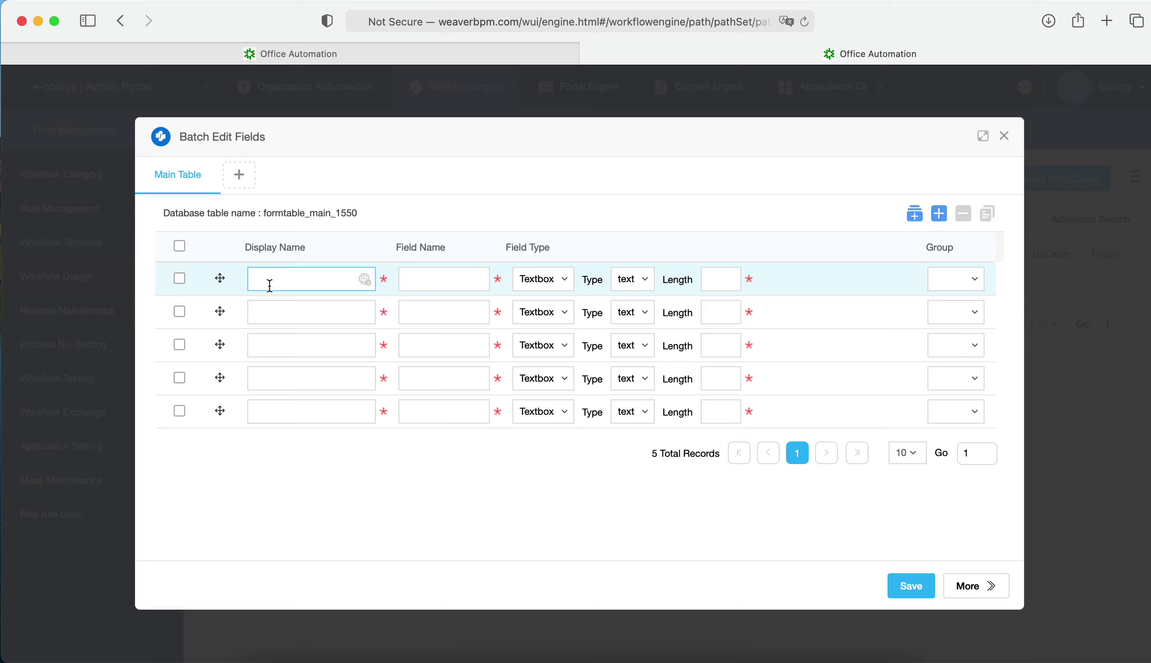
type("rr")
key("BackSpace")
type("Leave Application No.")
left_click(265, 309)
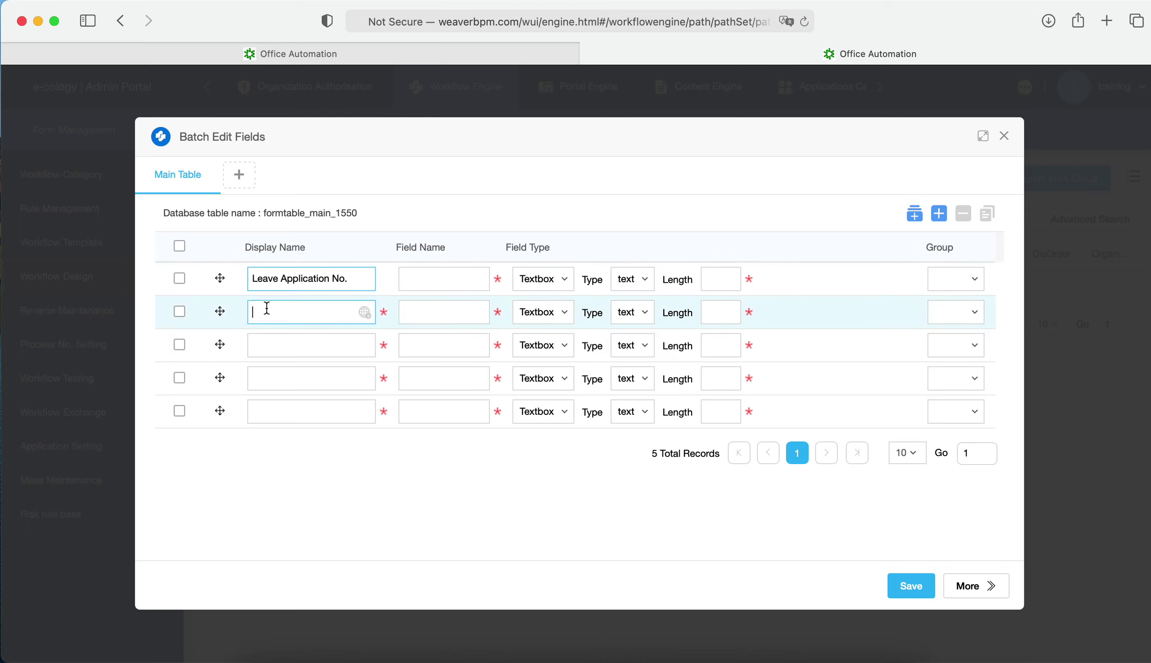
type("Applicant")
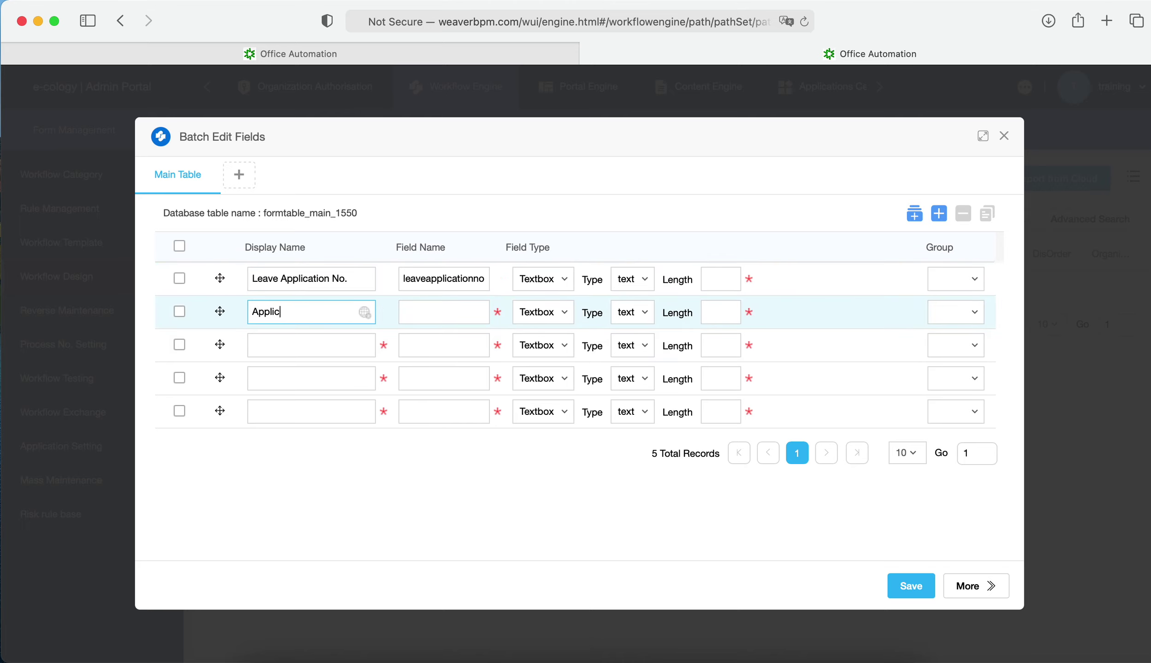
left_click(292, 335)
type("De")
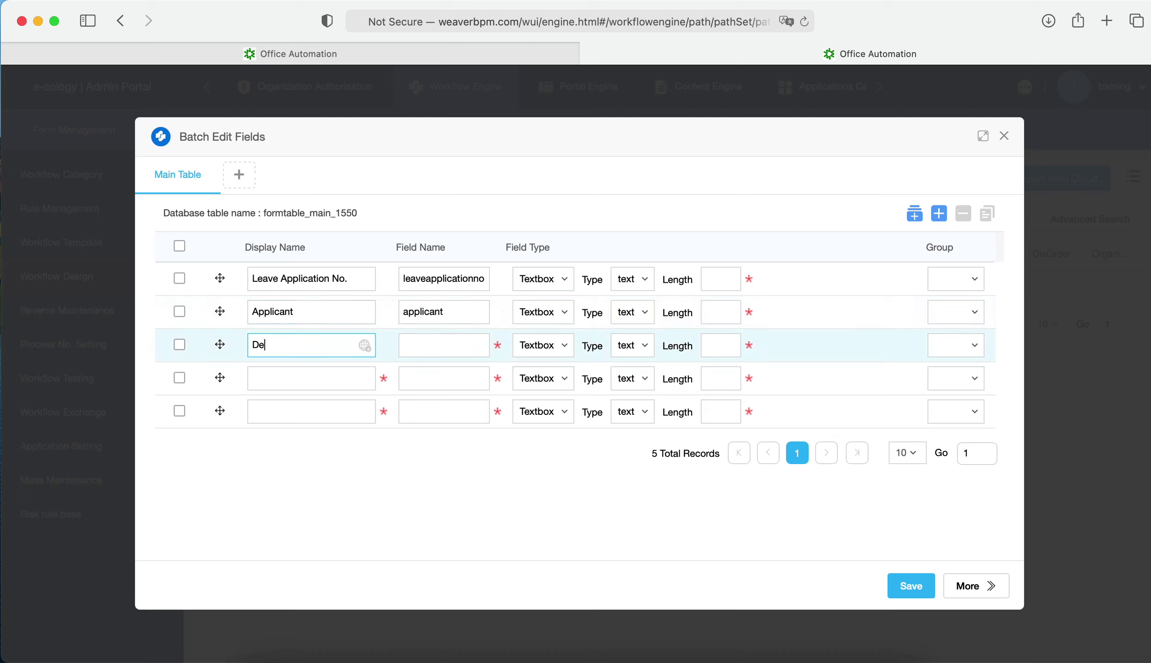
type("partment")
left_click(287, 375)
type("Submission Date")
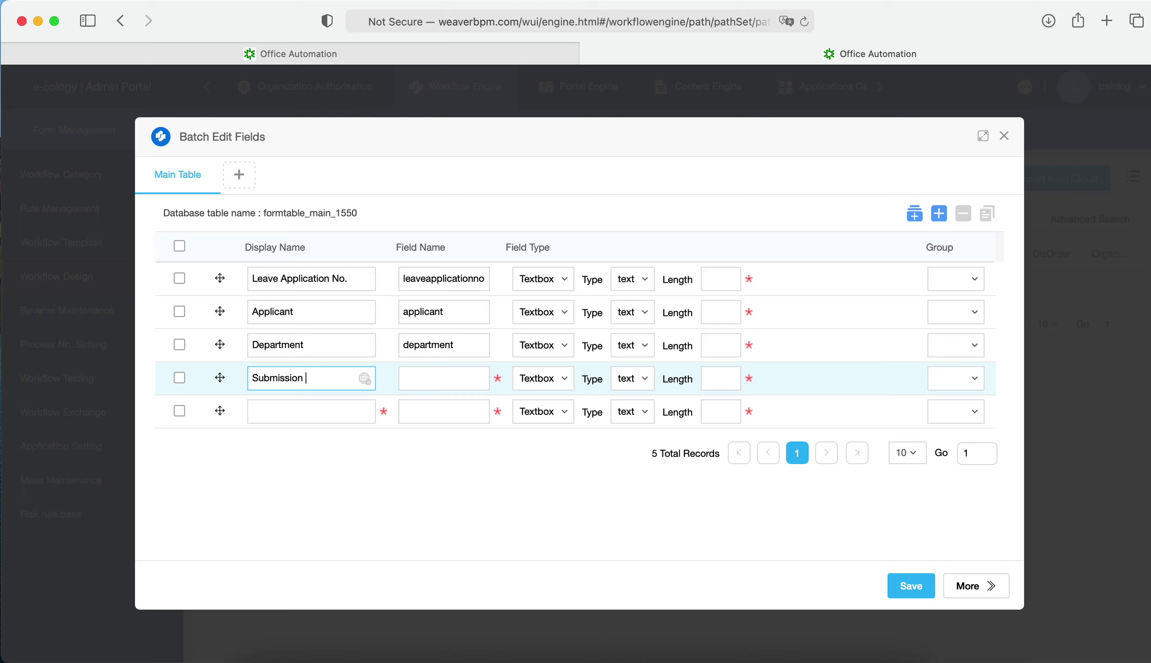
Add three more field rows and name the fifth and sixth fields Application Email and Leave Category
left_click(290, 405)
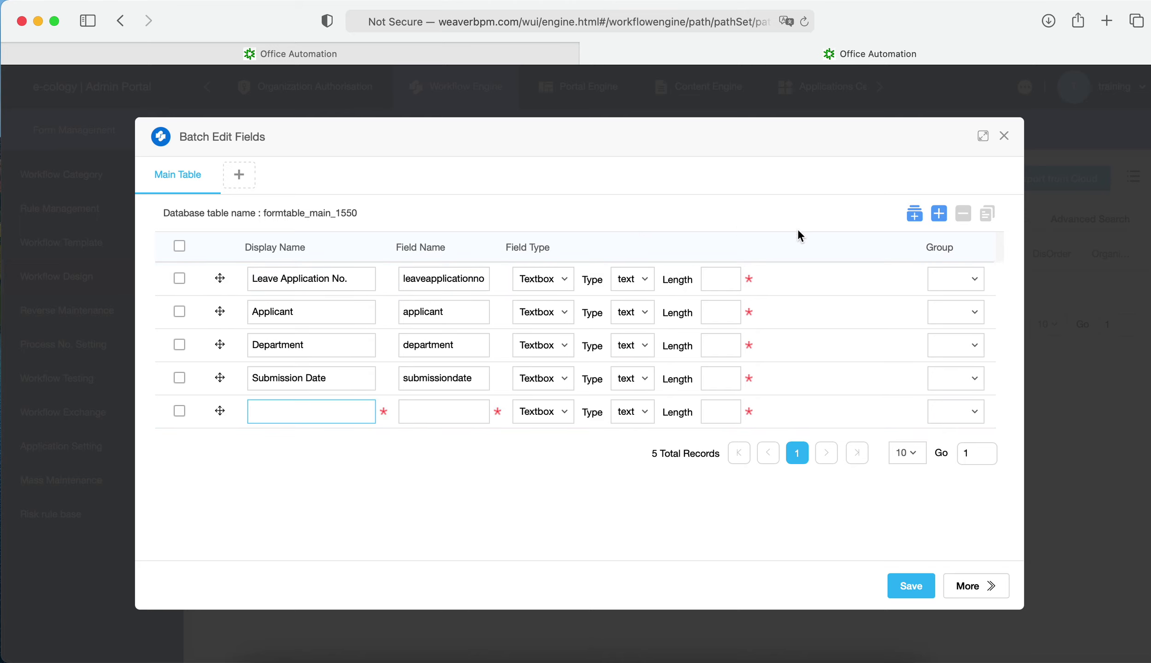
left_click(939, 213)
left_click(939, 213)
left_click(939, 213)
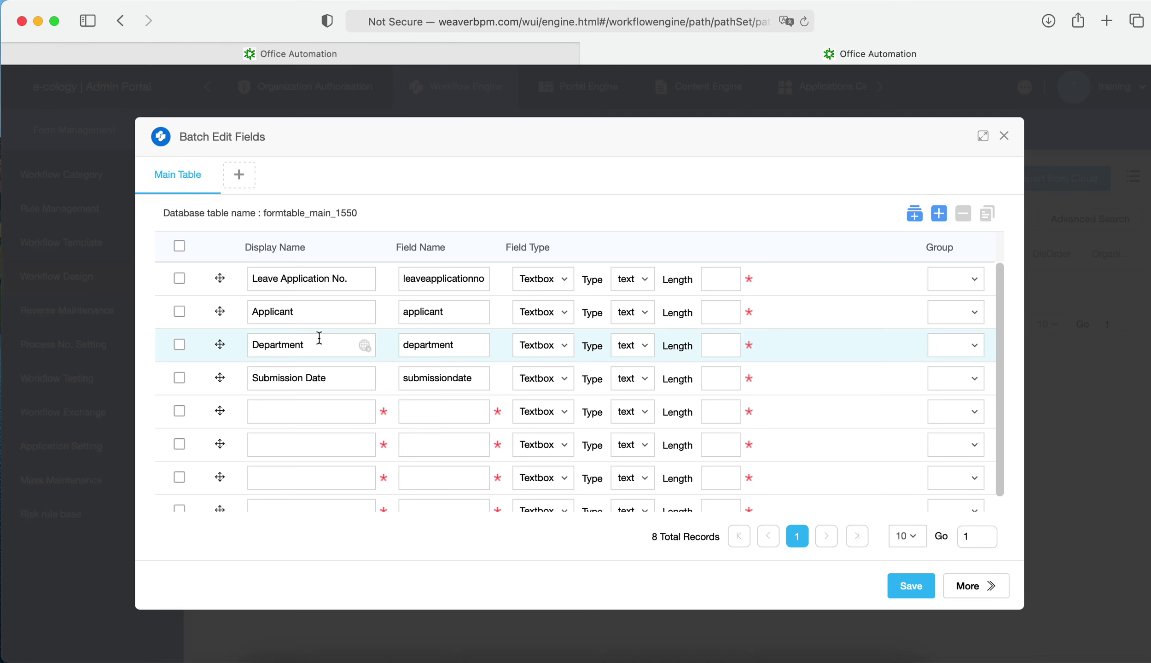
scroll(319, 337, "down", 1)
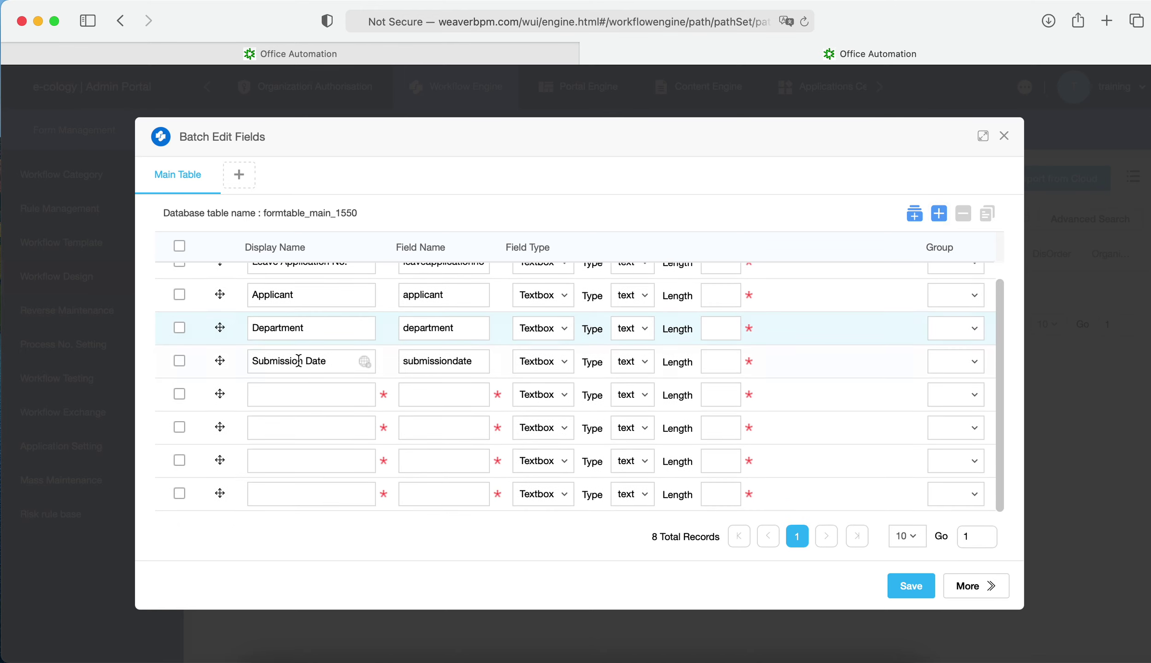
left_click(277, 400)
type("Application ")
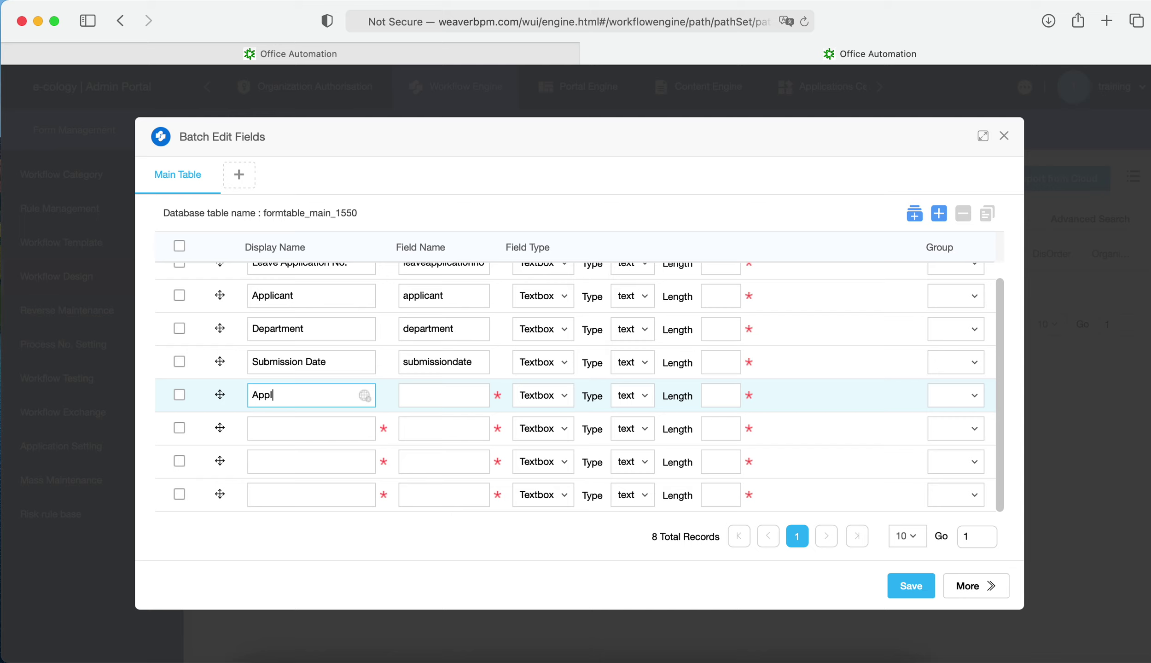
type("Email")
left_click(281, 430)
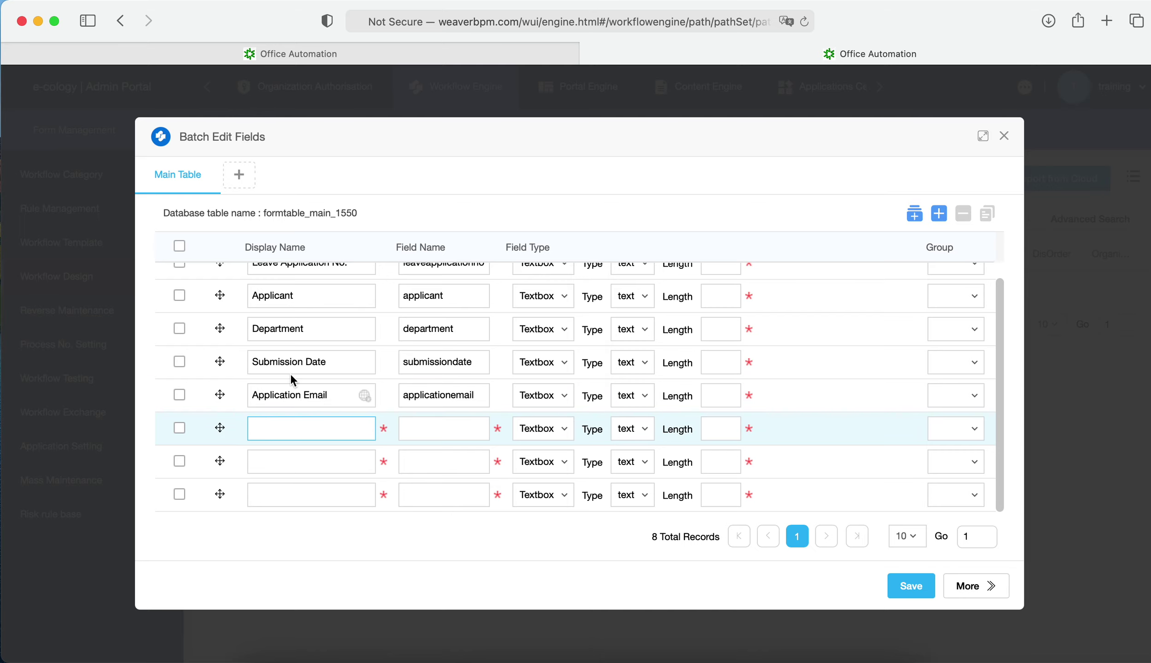
scroll(306, 334, "up", 1)
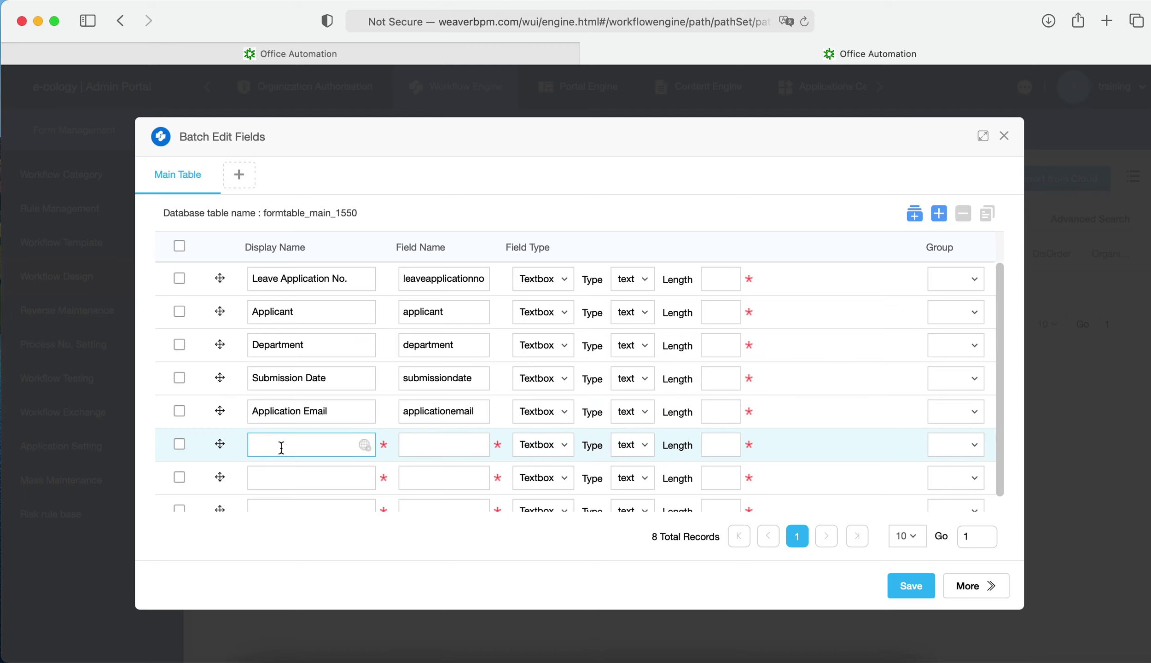
type("Leave Category")
Enter the display names Start Date and End Date for the seventh and eighth fields
left_click(278, 478)
scroll(277, 476, "down", 1)
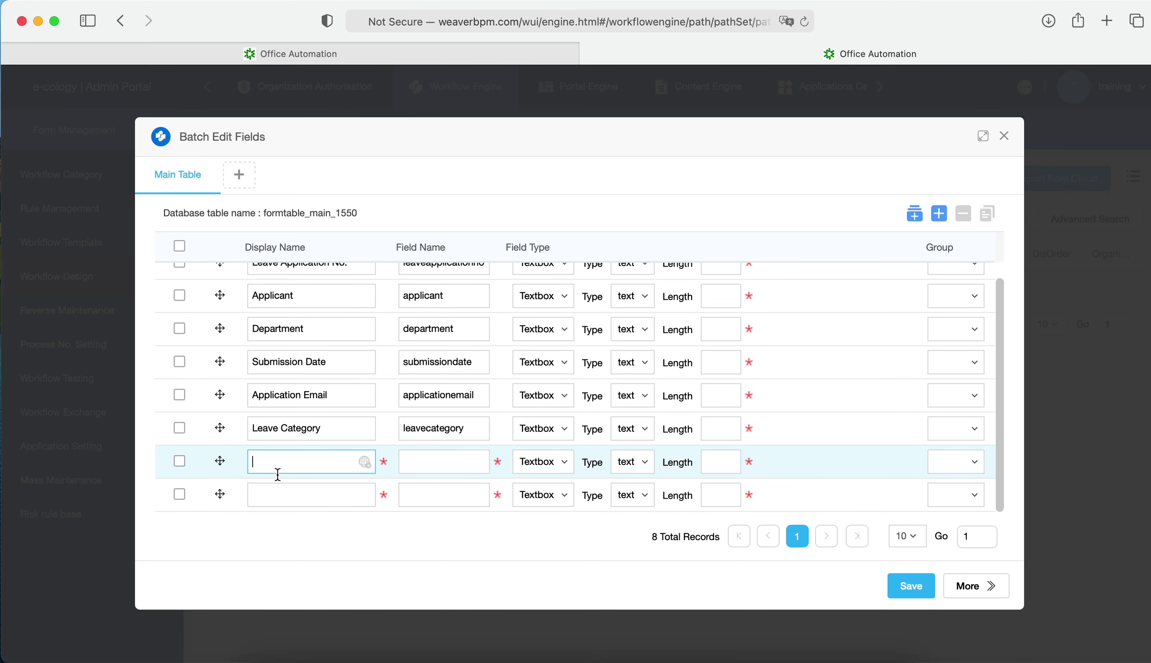
type("Start Date")
left_click(291, 496)
type("End Date")
left_click(418, 516)
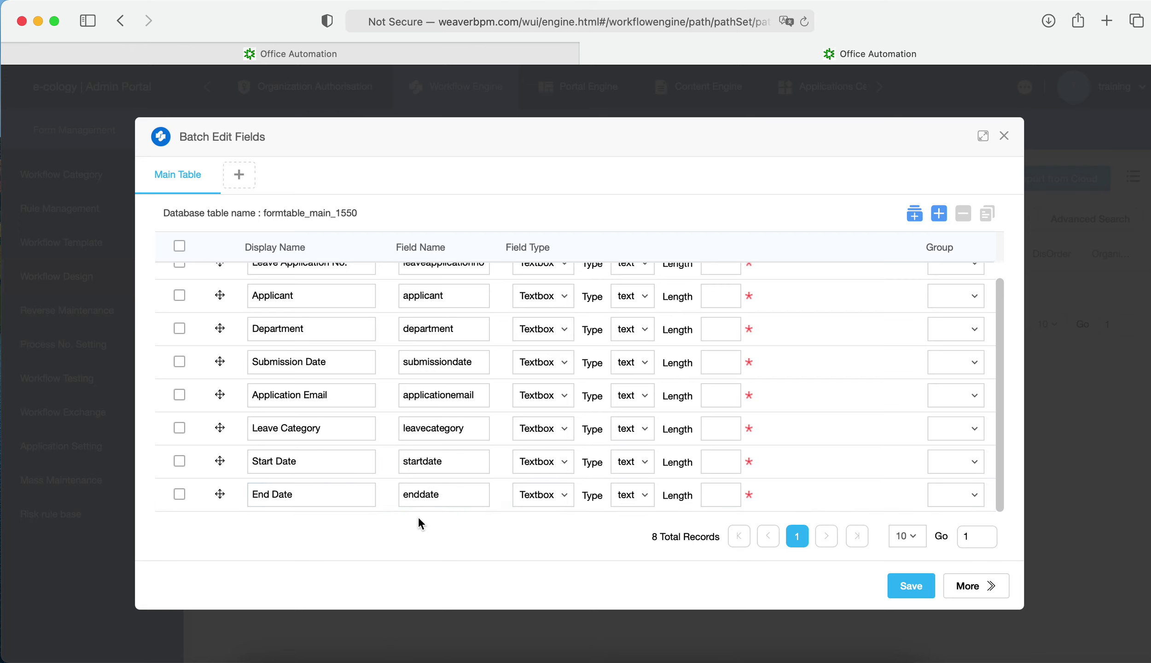
Add a ninth field row to the main table with the display name Total Leave Days
left_click(939, 213)
scroll(589, 358, "down", 2)
left_click(312, 496)
type("Total Leave Days")
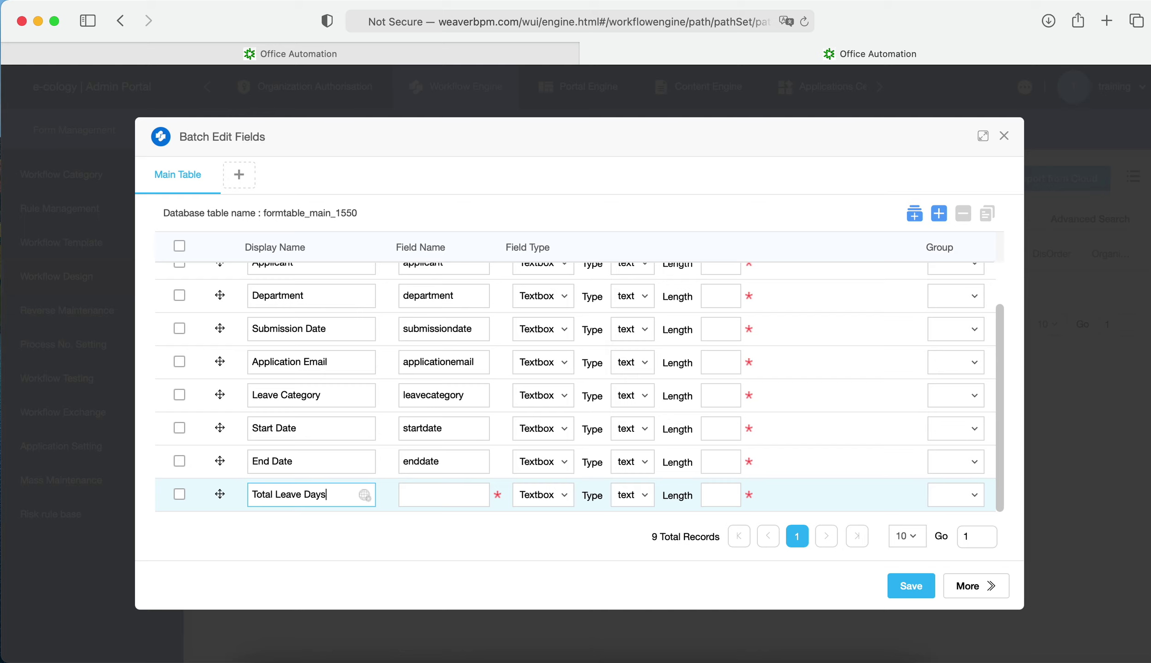
Add a tenth field row to the main table with the display name Reason to take leave
left_click(482, 514)
left_click(938, 227)
left_click(299, 496)
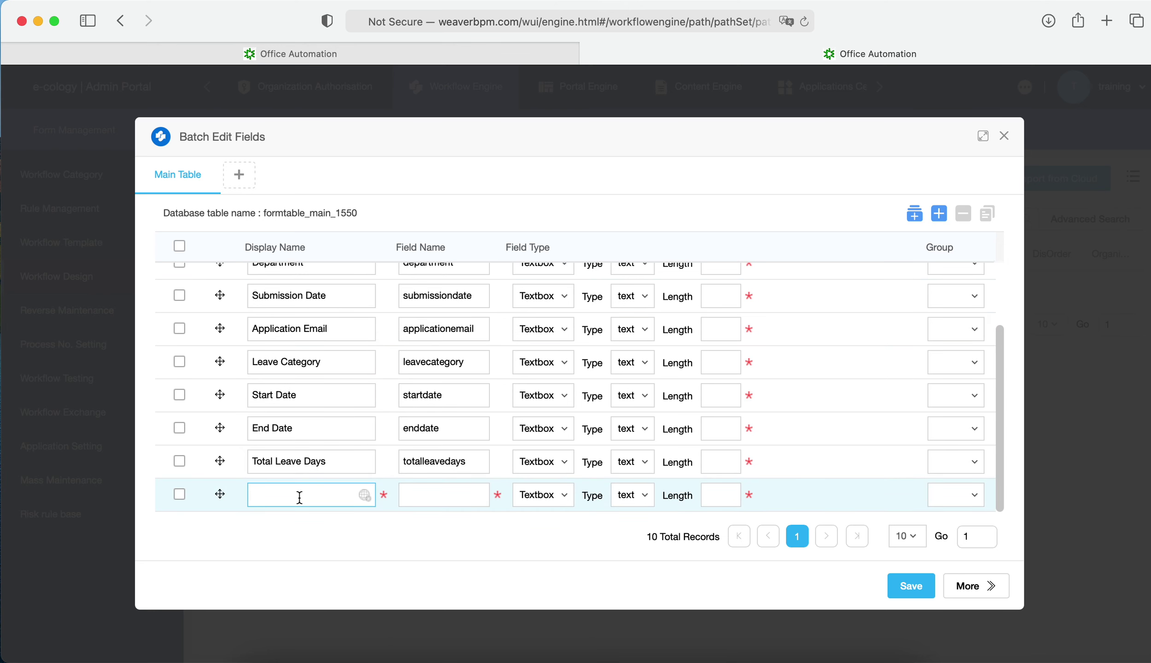
type("Reason to take leave")
left_click(369, 527)
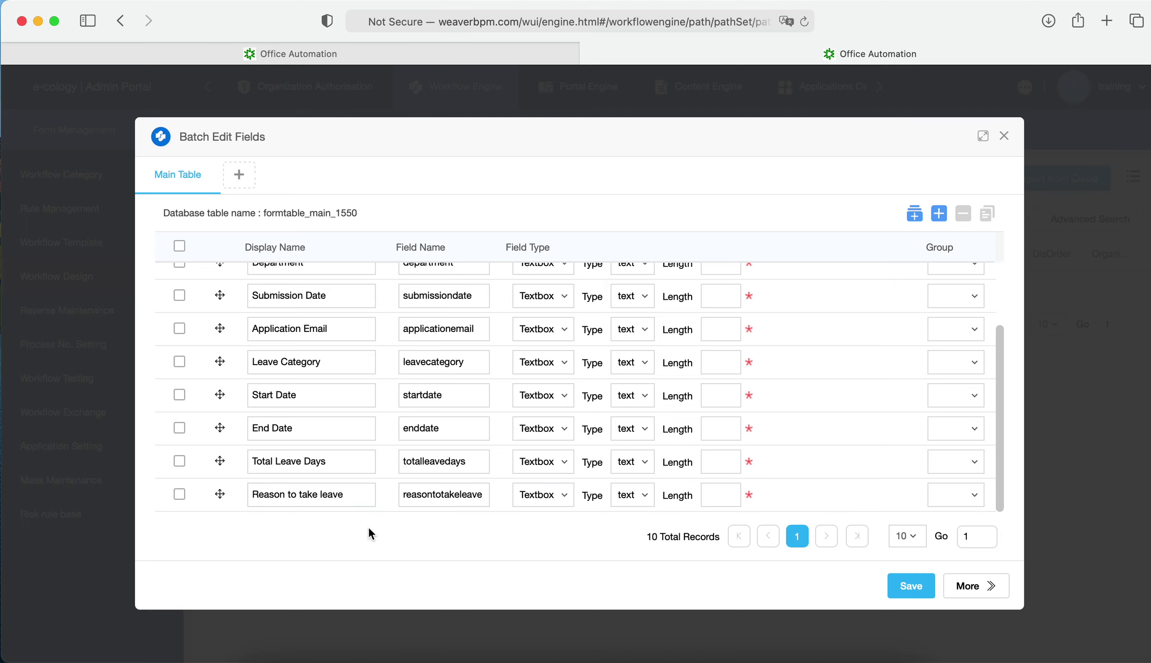
Set the text length of the Leave Application No. field to 50
scroll(411, 357, "up", 3)
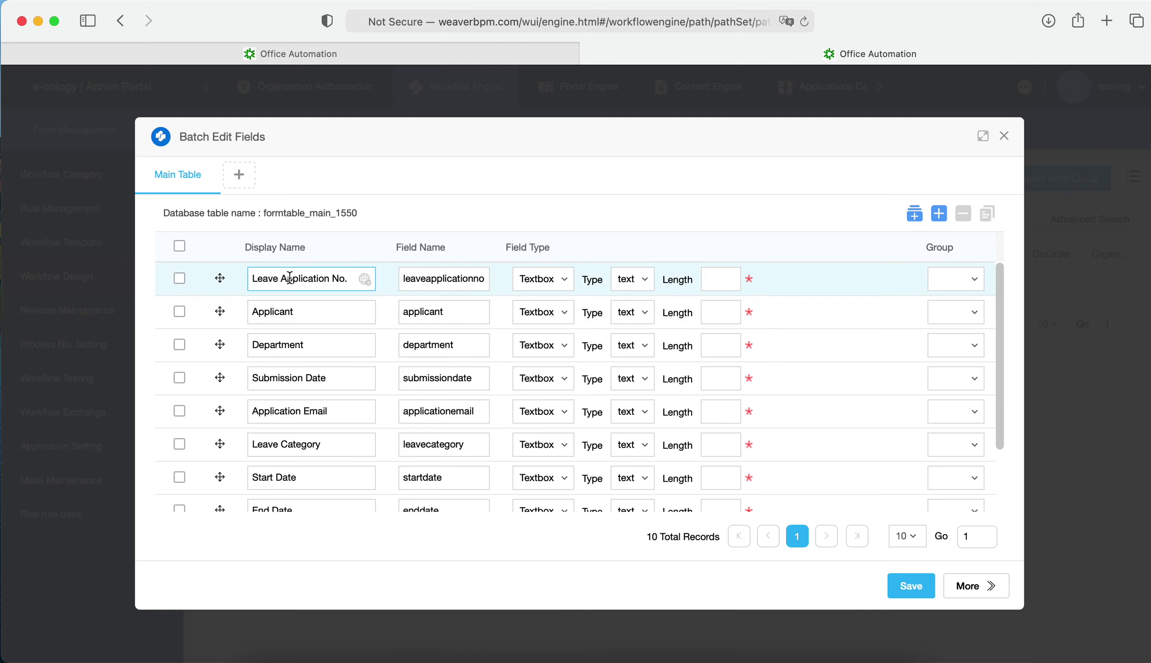
left_click(703, 280)
type("50")
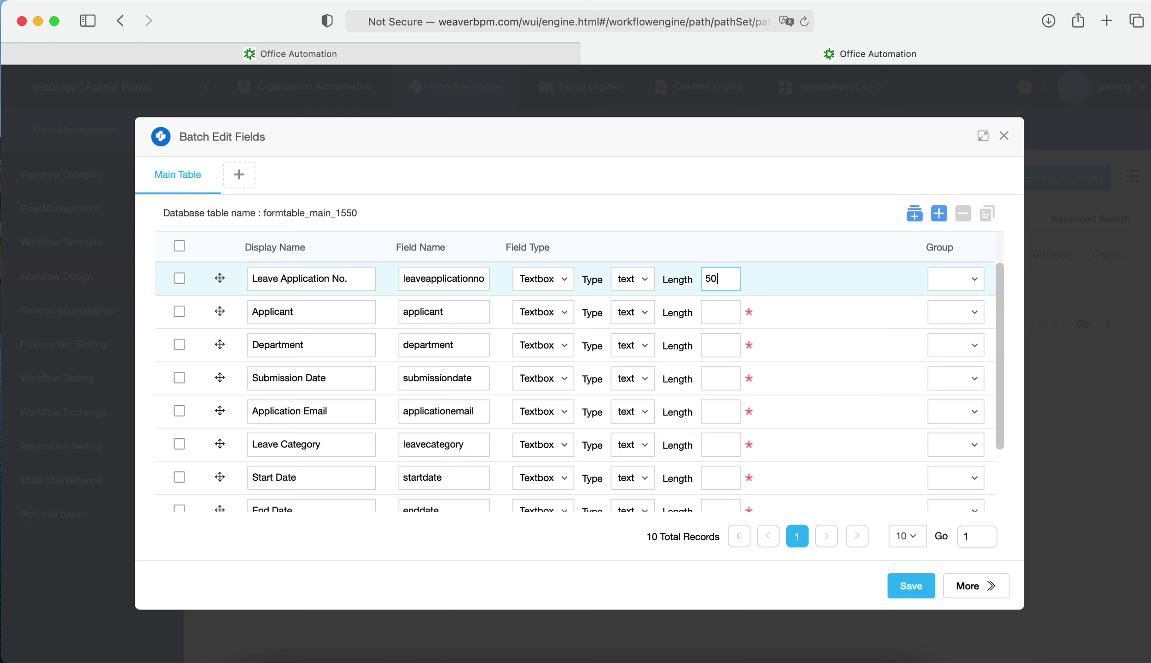
Change the Applicant field to a Browse Button of type Human resources from the Person category
left_click(559, 317)
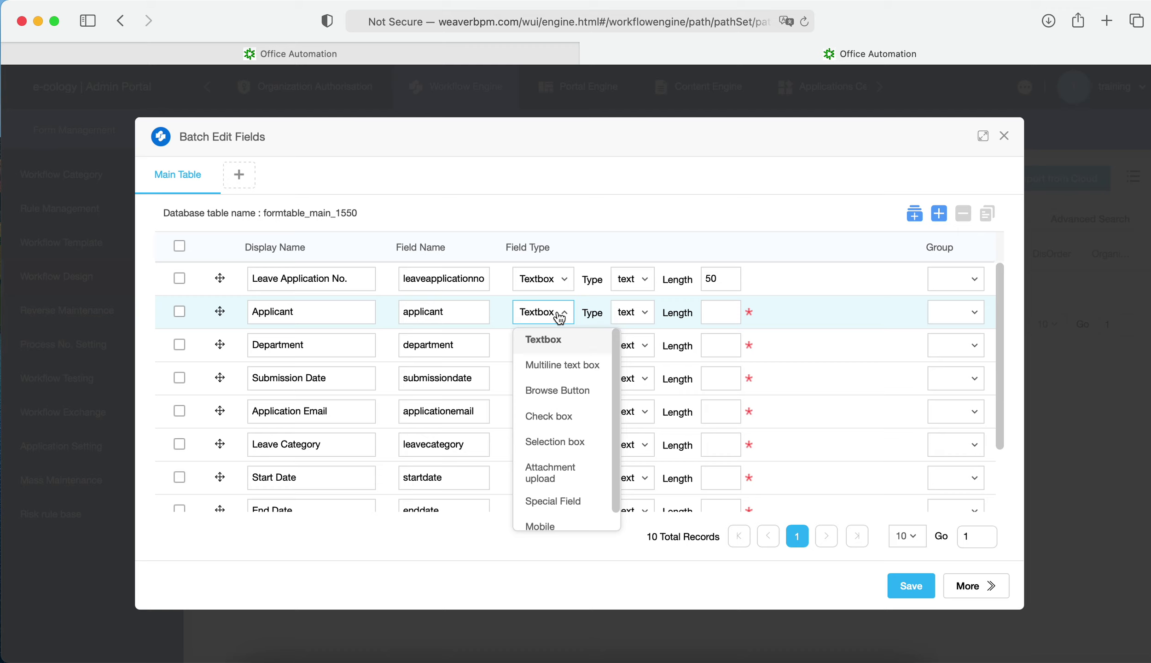
left_click(553, 396)
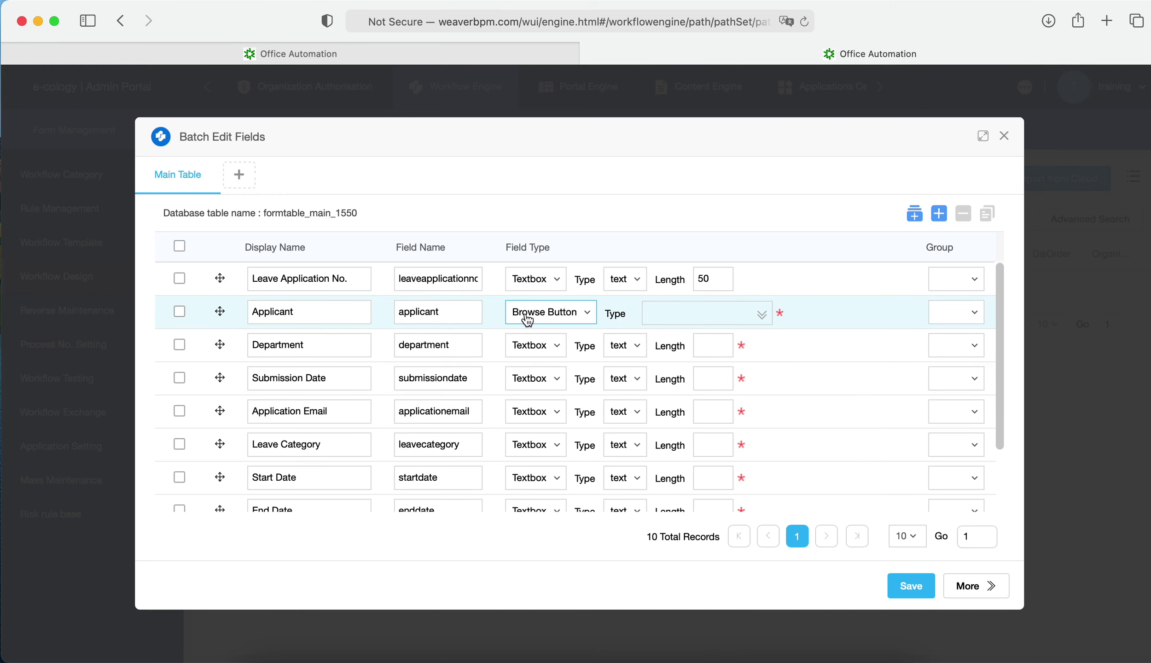
left_click(762, 320)
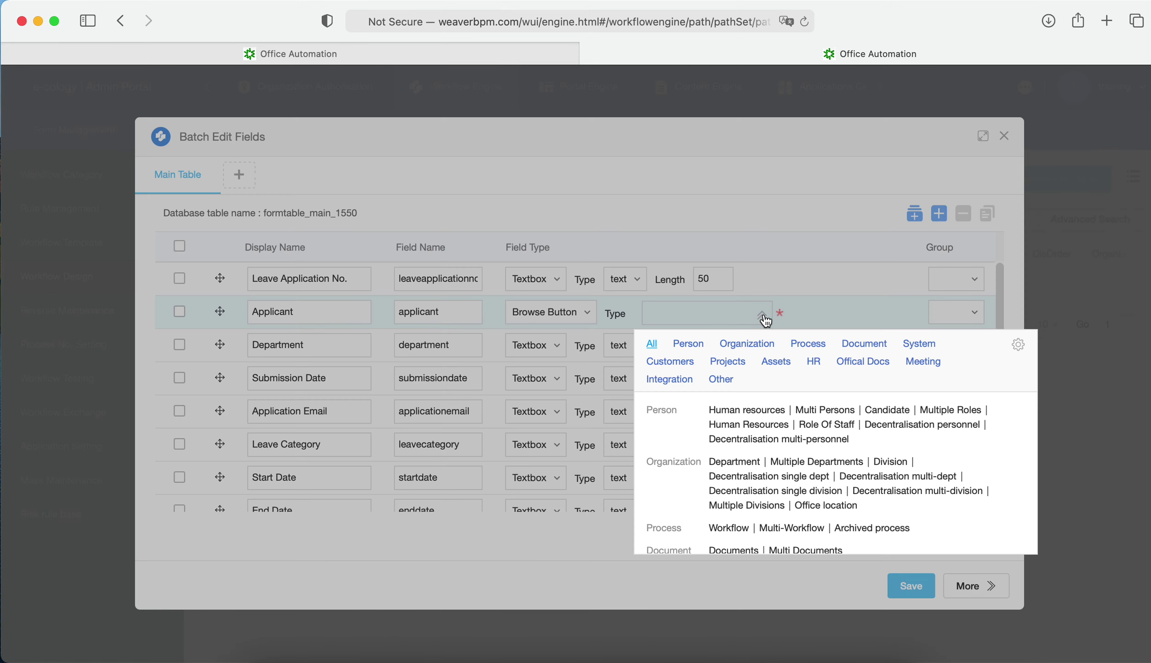
left_click(739, 410)
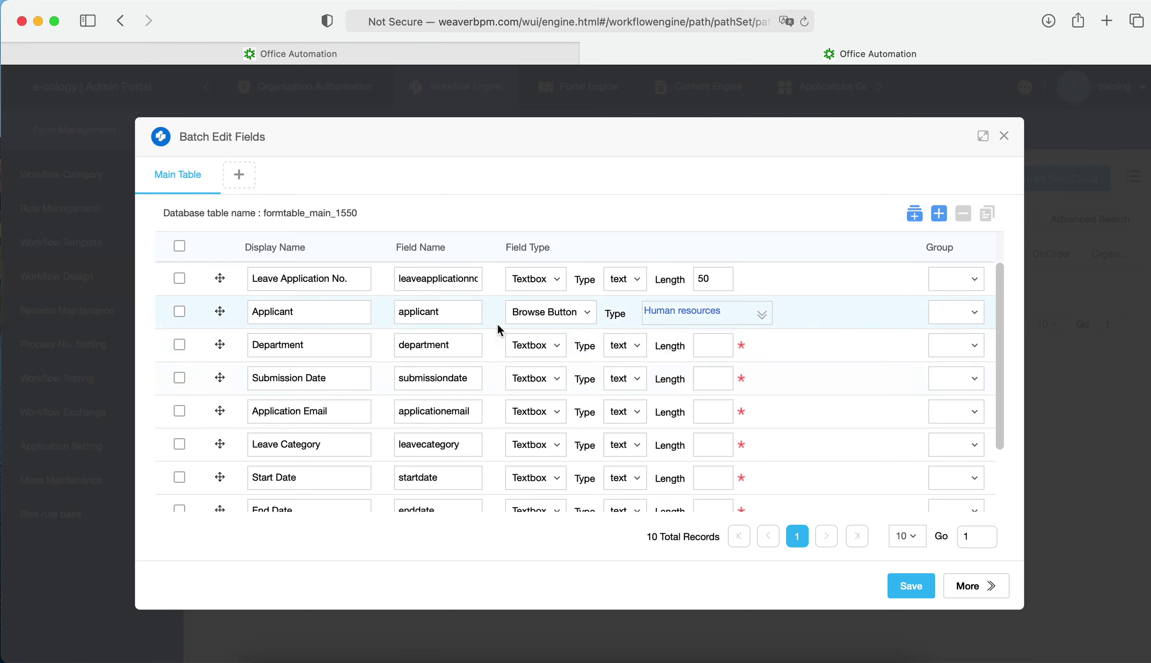
Change the Department field to a Browse Button of type Department from the Organization category
left_click(533, 348)
left_click(547, 424)
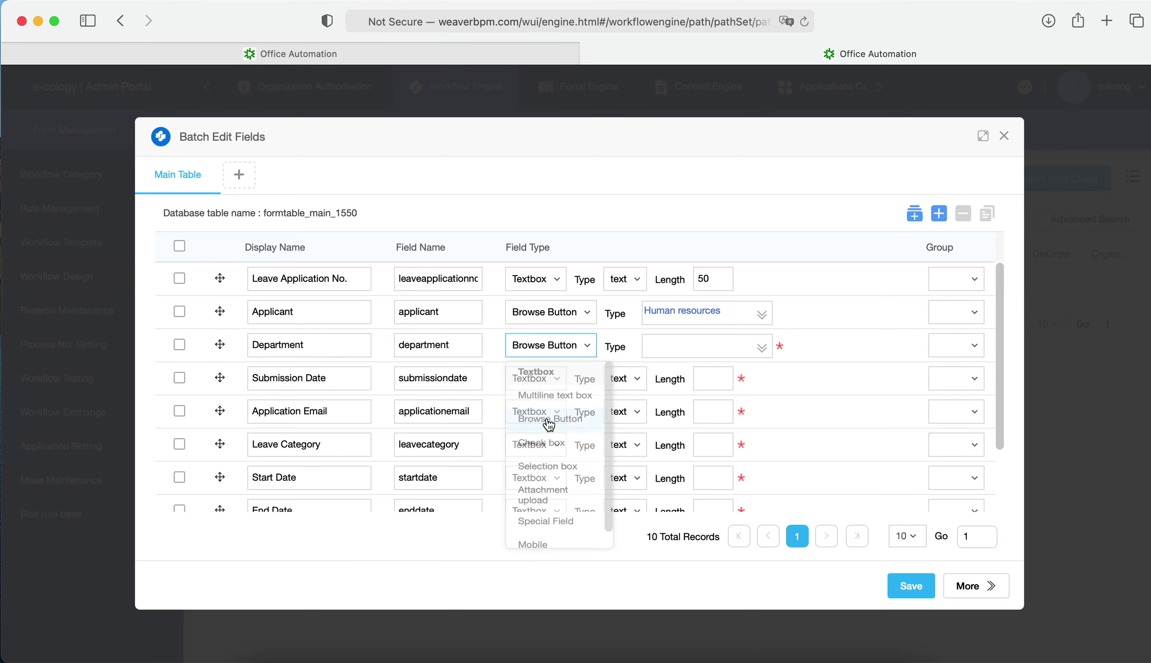
left_click(760, 351)
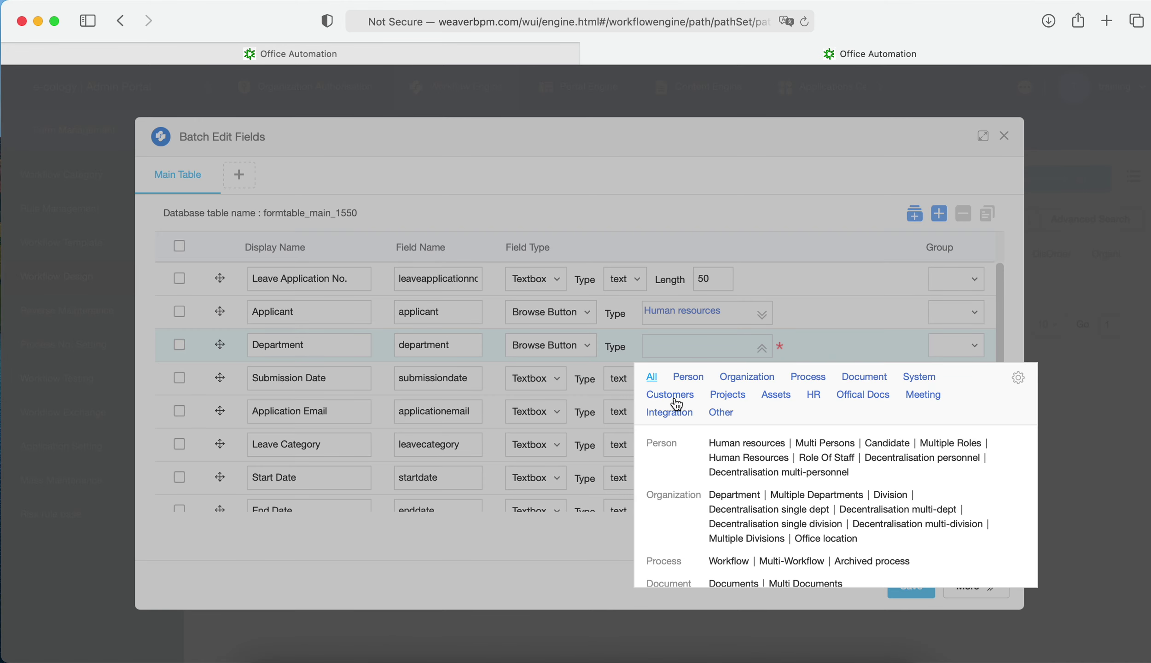
left_click(742, 379)
left_click(734, 442)
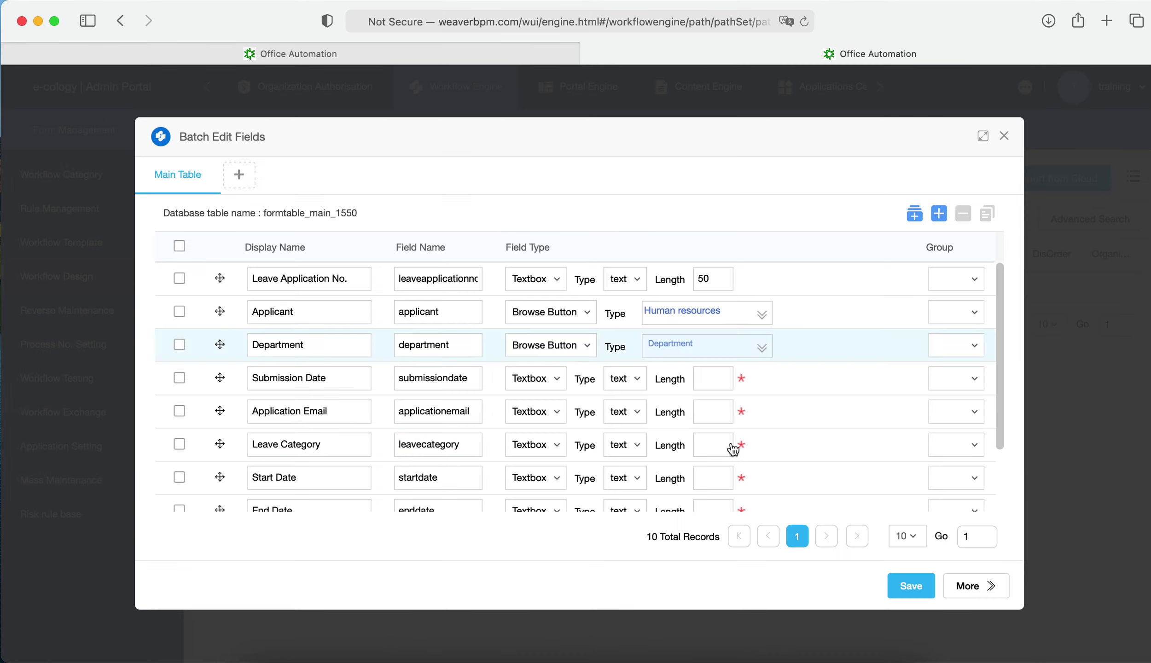
Change the Submission Date field to a Browse Button of the System type Date
left_click(547, 386)
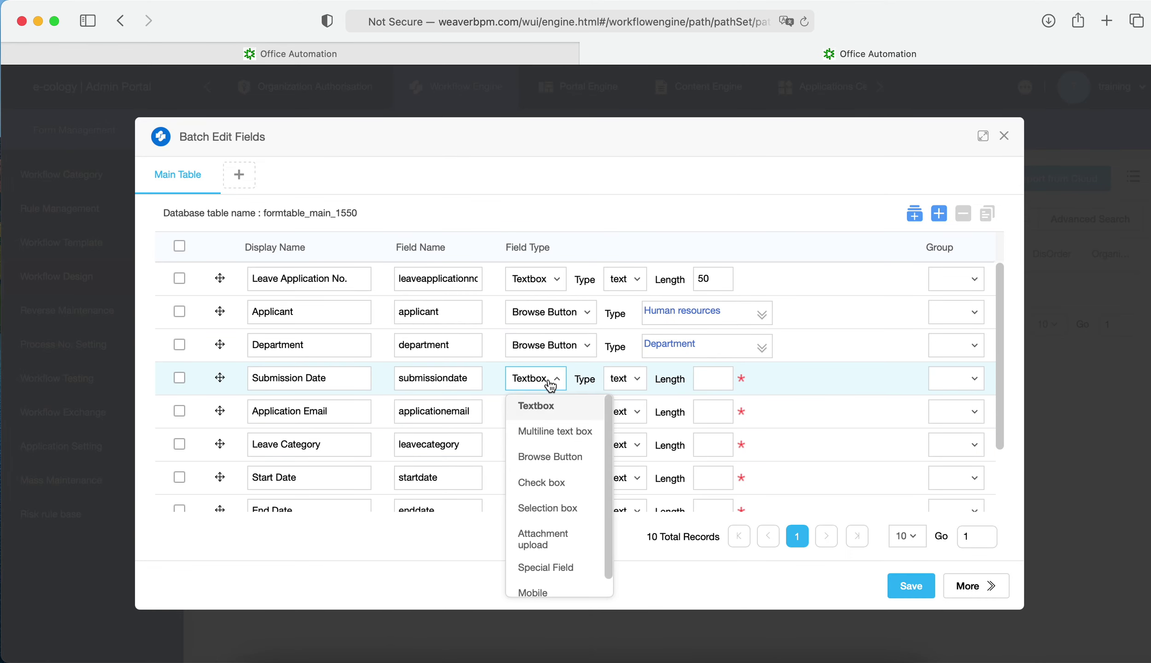
left_click(556, 462)
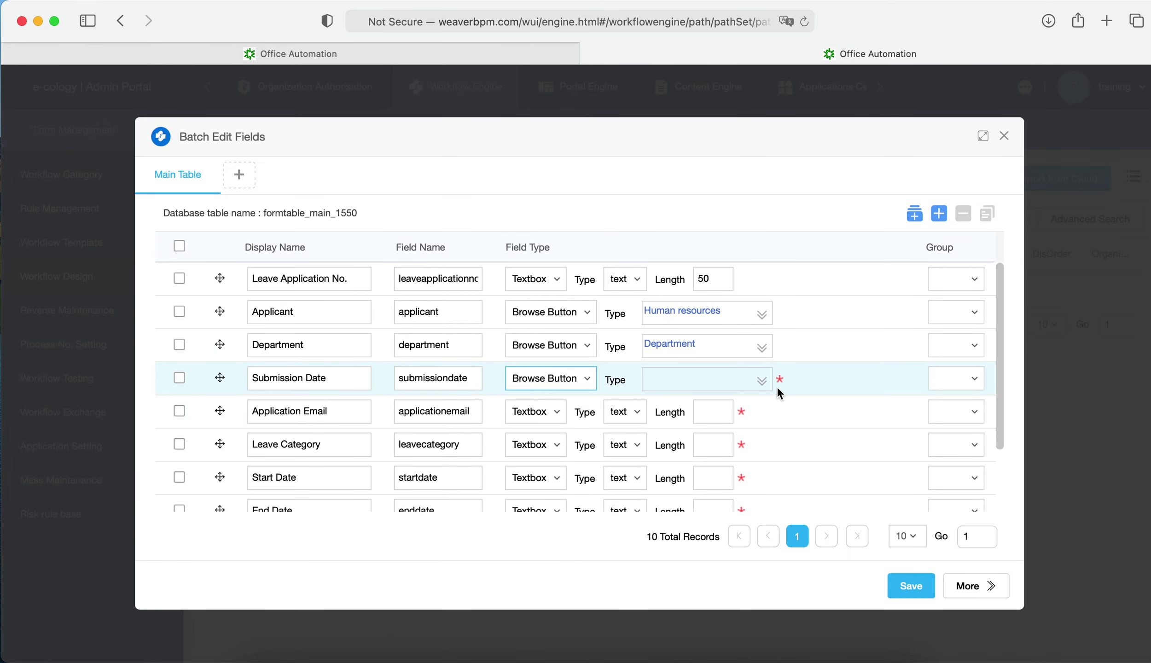
left_click(762, 380)
left_click(917, 414)
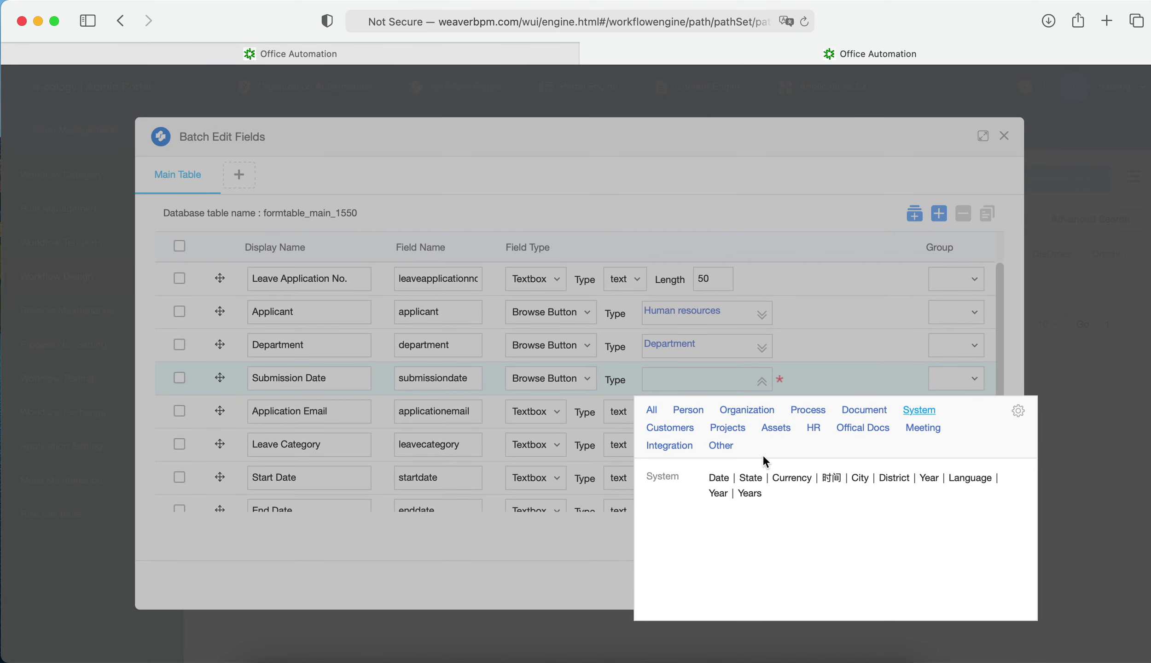
left_click(718, 478)
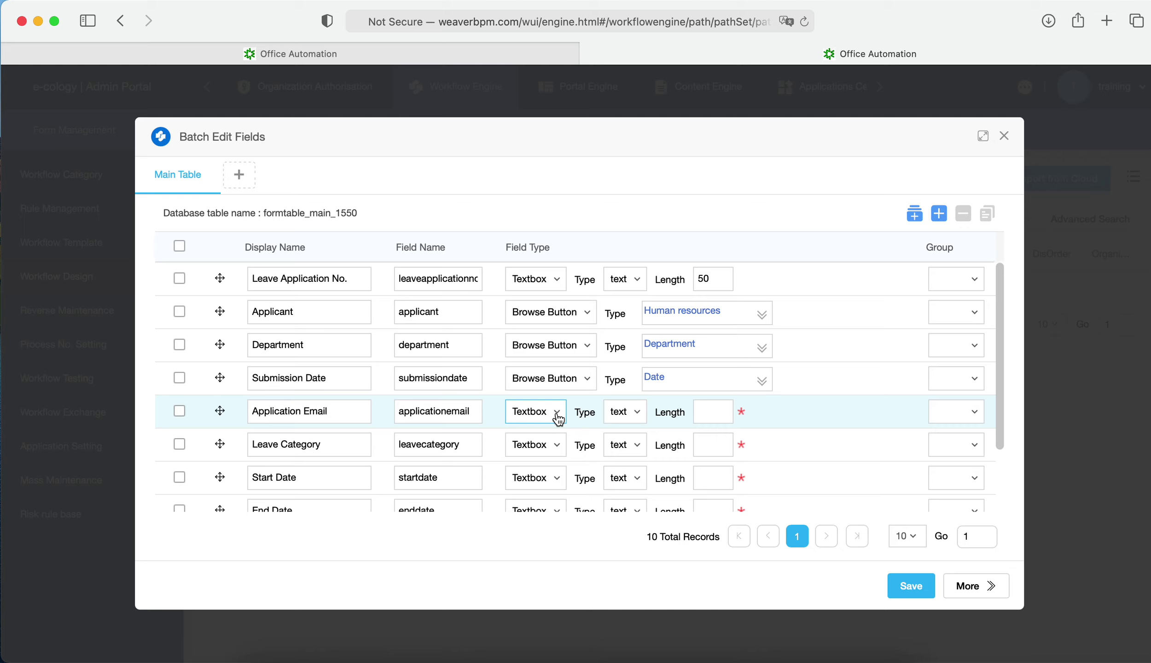
Set the Application Email text length to 100 and make Leave Category a Selection box of style Dropdown
left_click(705, 413)
type("100")
scroll(594, 415, "down", 1)
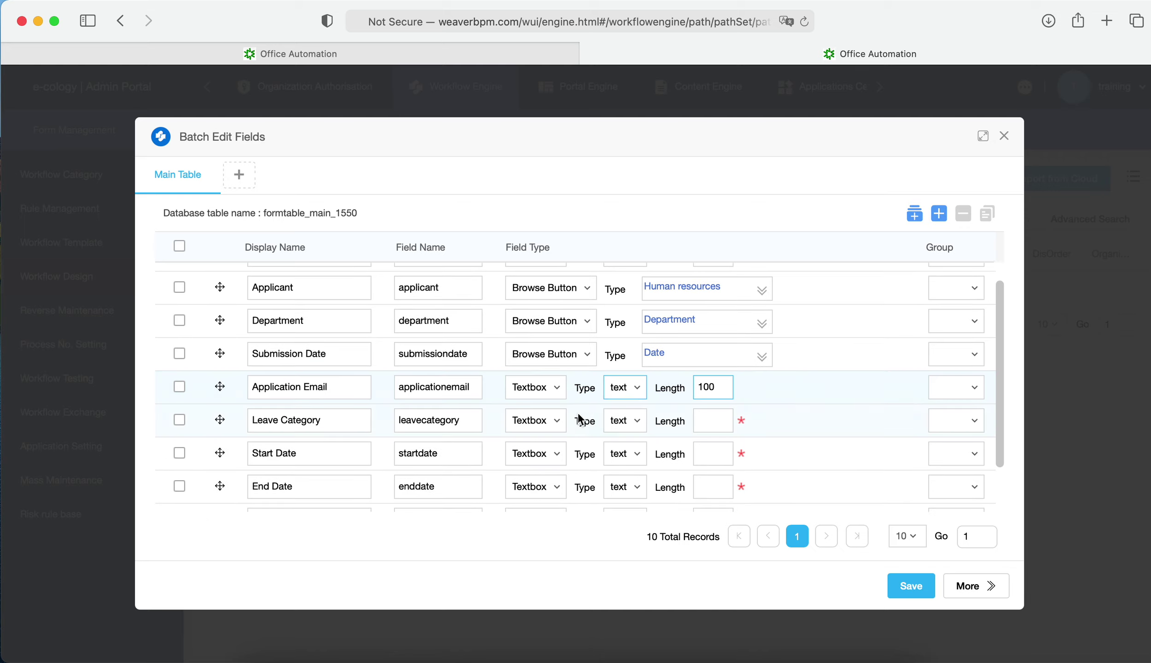
left_click(547, 422)
left_click(552, 549)
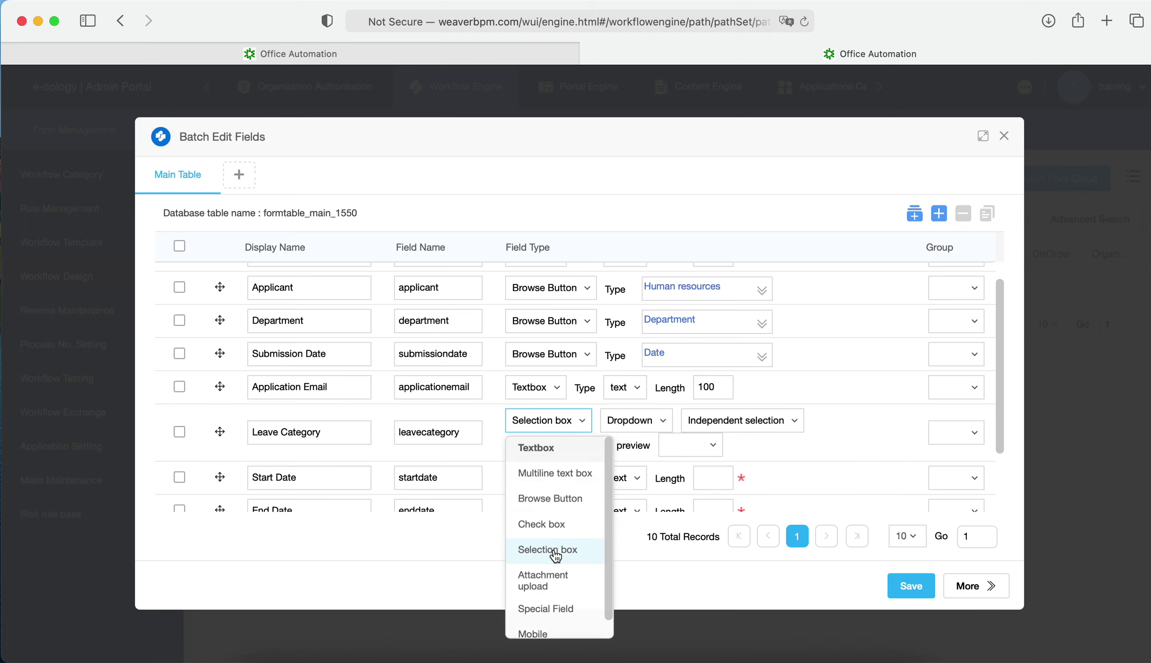
left_click(638, 429)
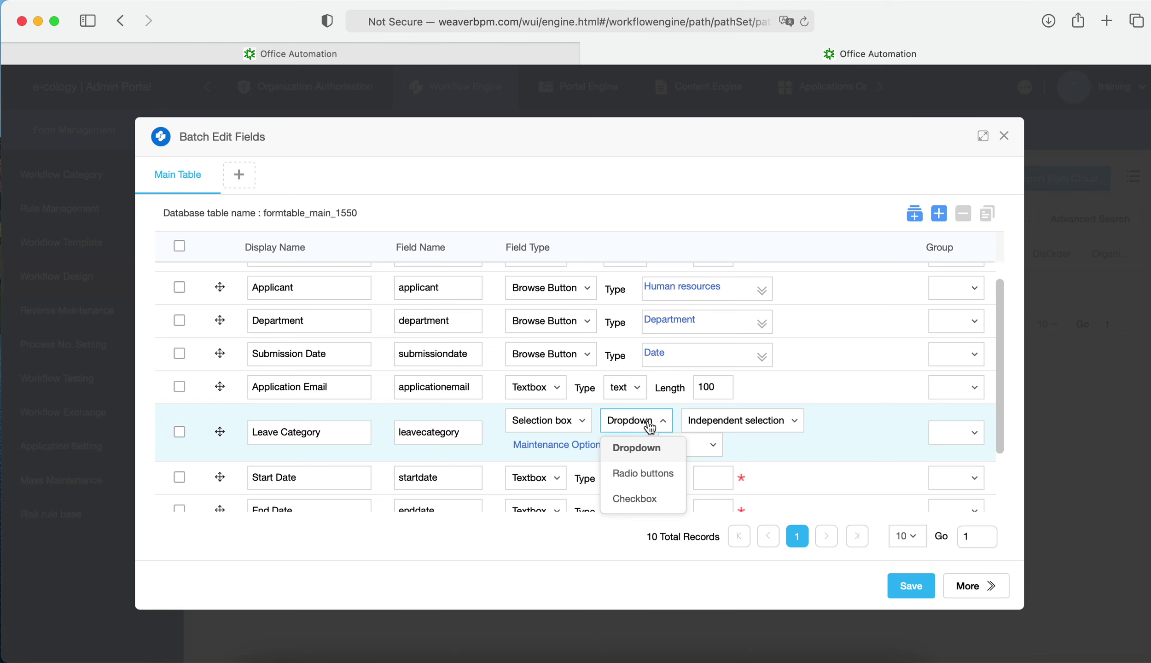
left_click(638, 429)
Change the Start Date field to a Browse Button of the System type Date
scroll(608, 449, "down", 2)
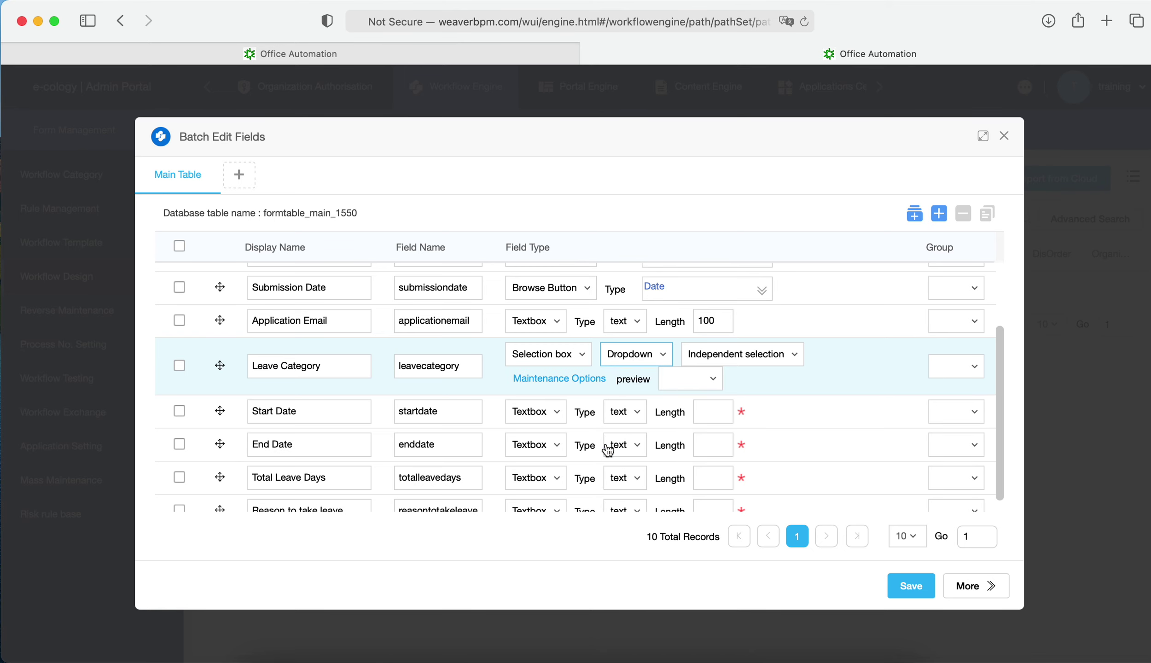
left_click(548, 414)
left_click(550, 490)
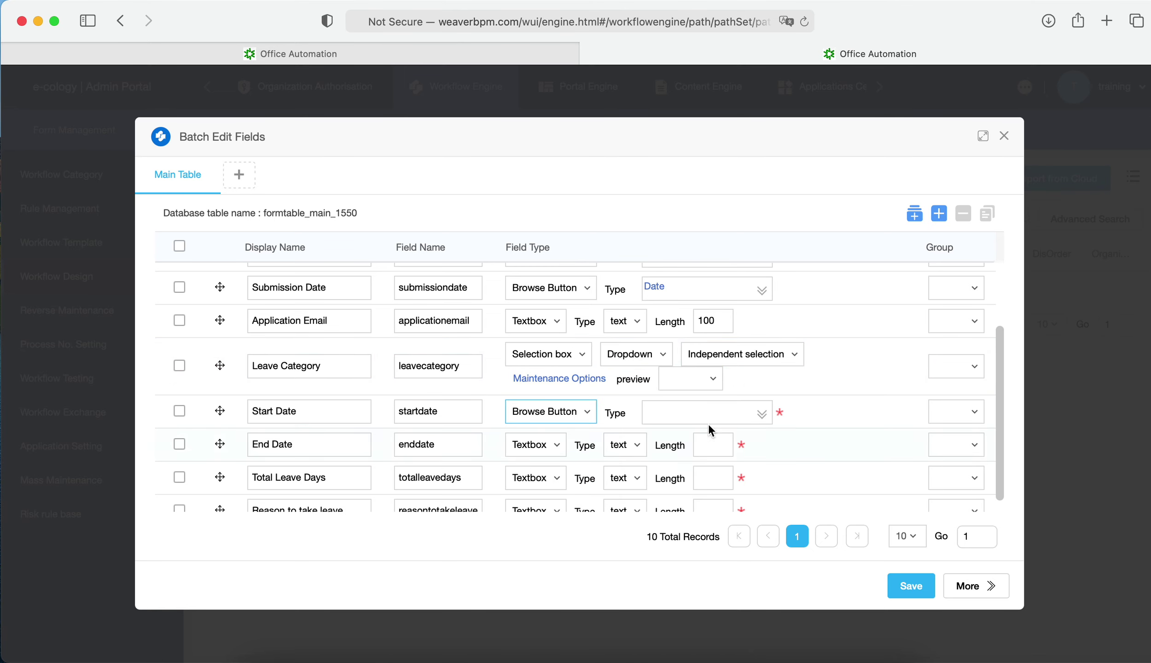
left_click(761, 415)
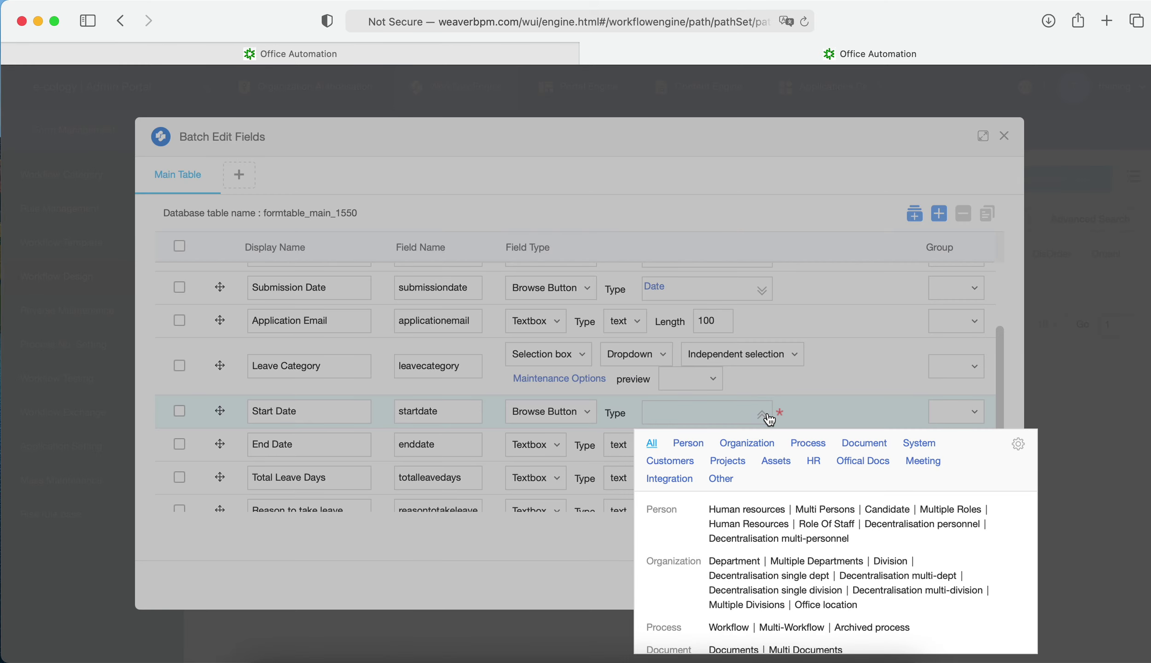
left_click(910, 447)
left_click(721, 512)
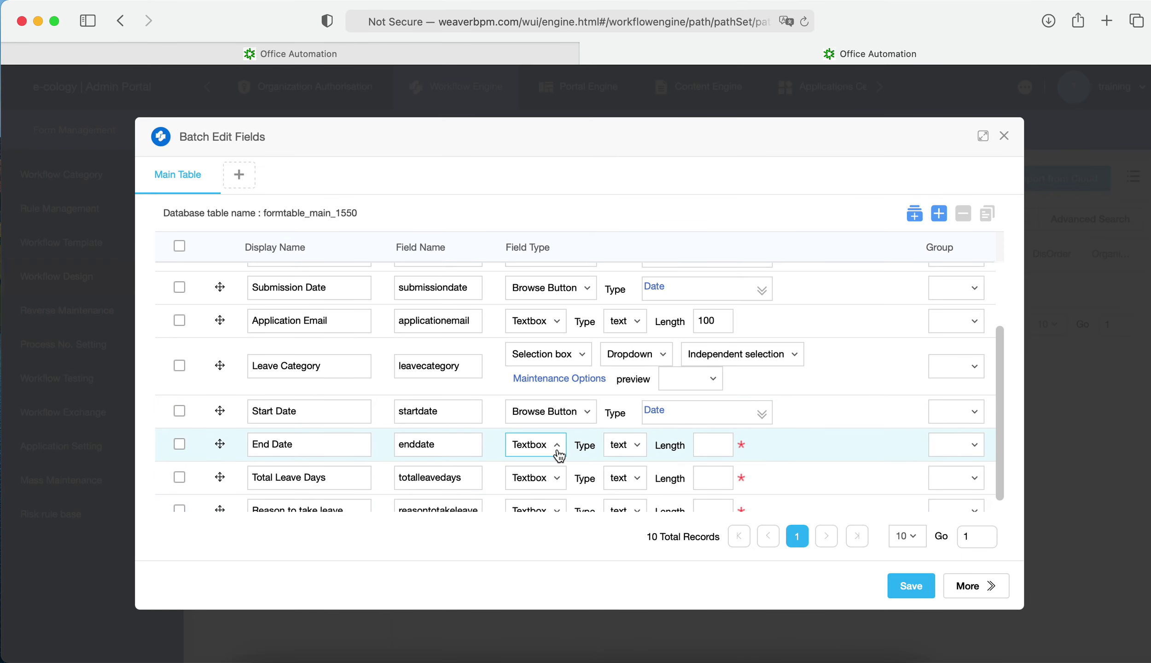
Change the End Date field to a Browse Button of the System type Date
left_click(558, 449)
left_click(558, 297)
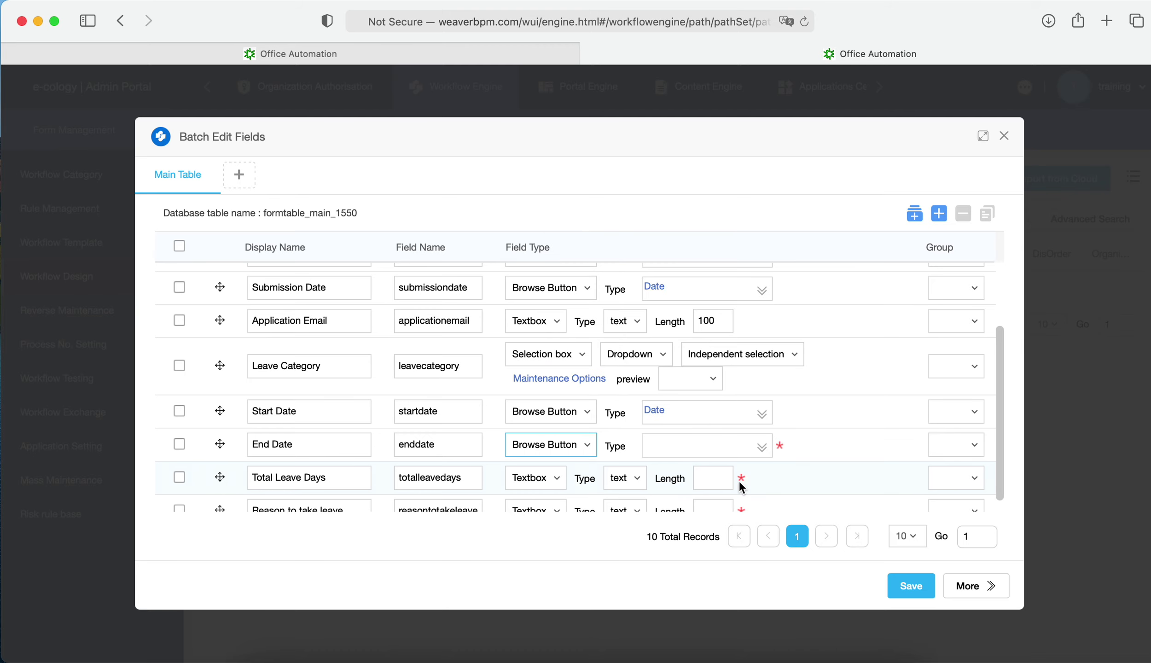
left_click(762, 447)
left_click(916, 217)
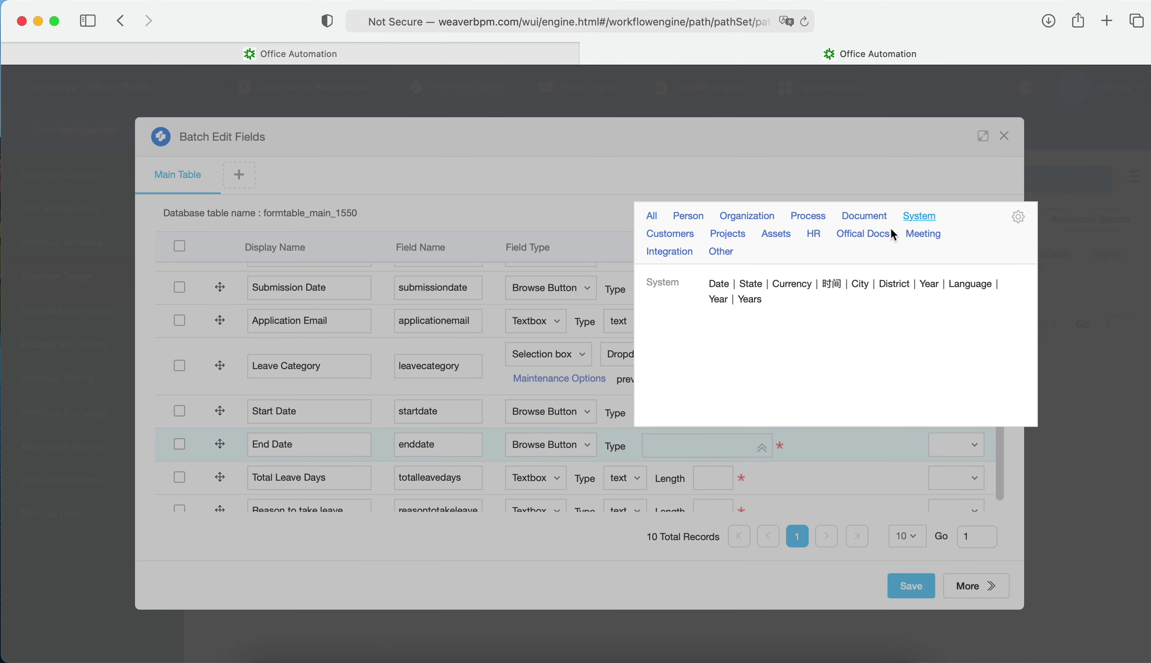
left_click(718, 283)
Make the Total Leave Days textbox a Float with a decimal number of 1
scroll(581, 396, "down", 1)
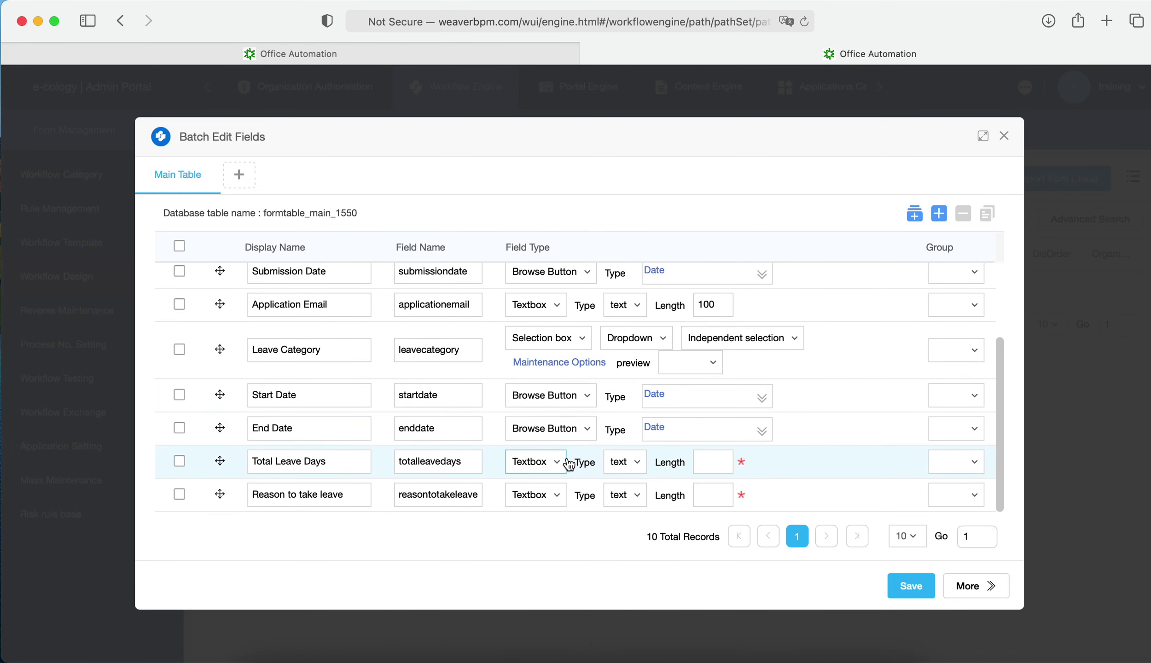
left_click(635, 461)
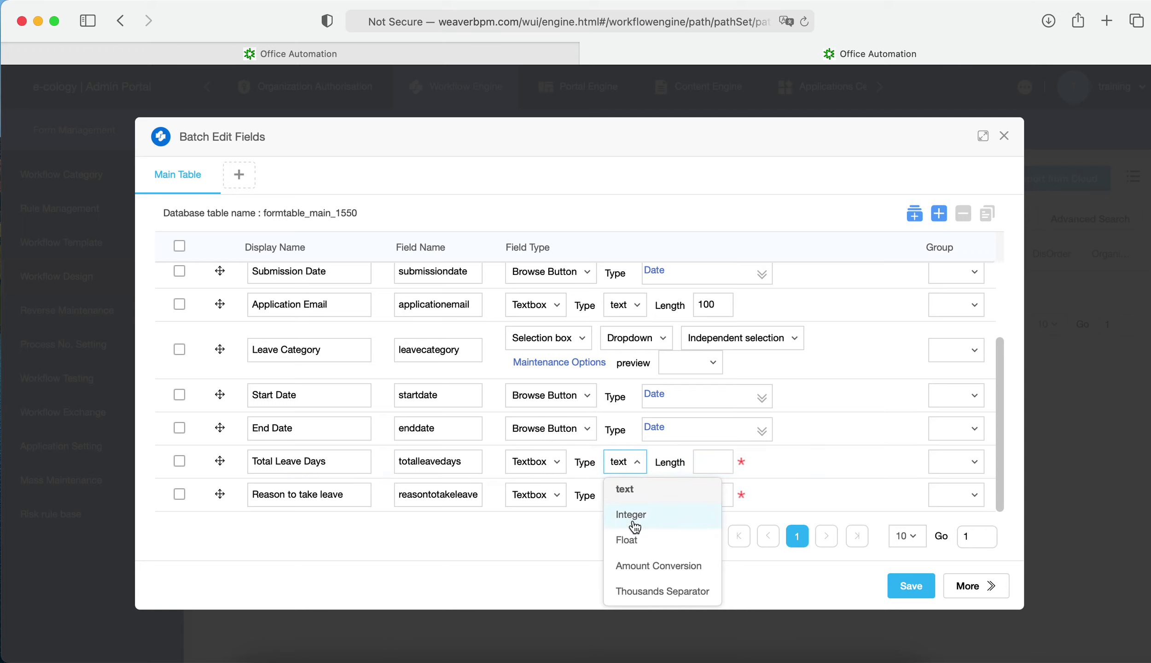
left_click(643, 541)
left_click(754, 462)
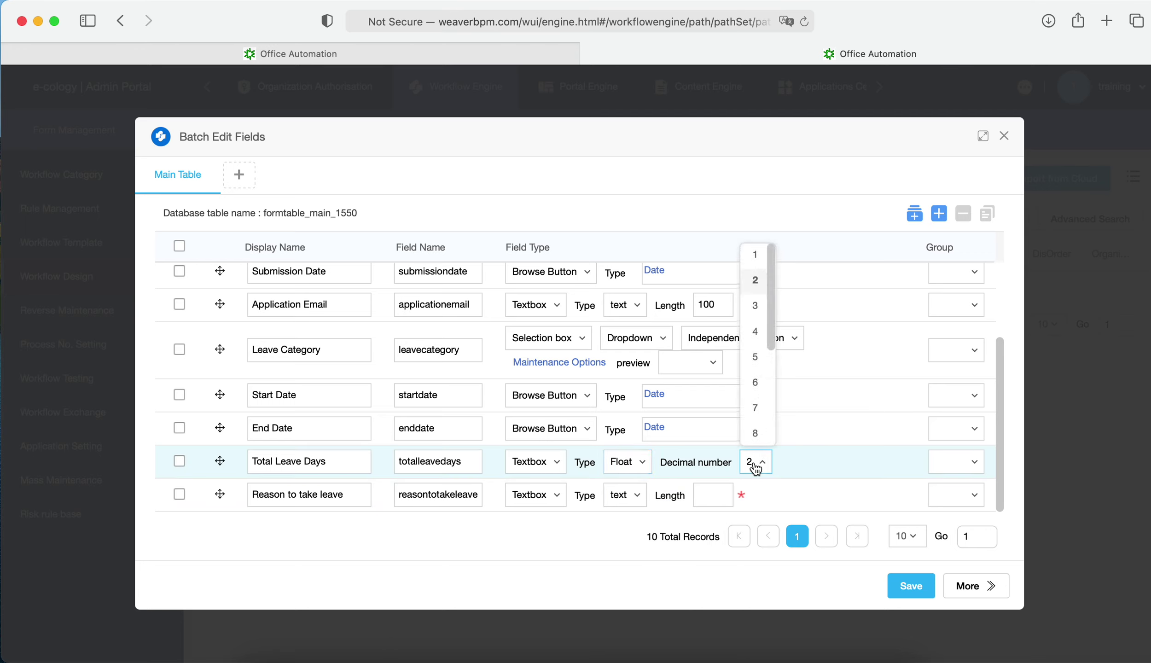
left_click(755, 254)
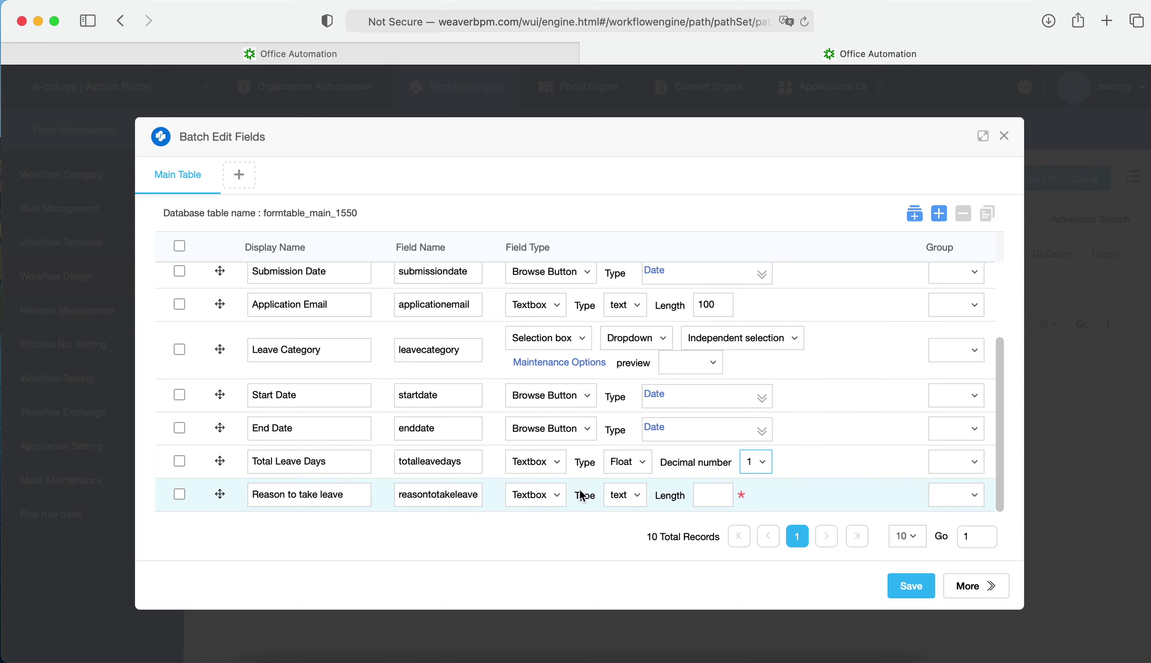
Change the Reason to take leave field to a Multiline text box with HtmlFields enabled
left_click(626, 498)
left_click(534, 501)
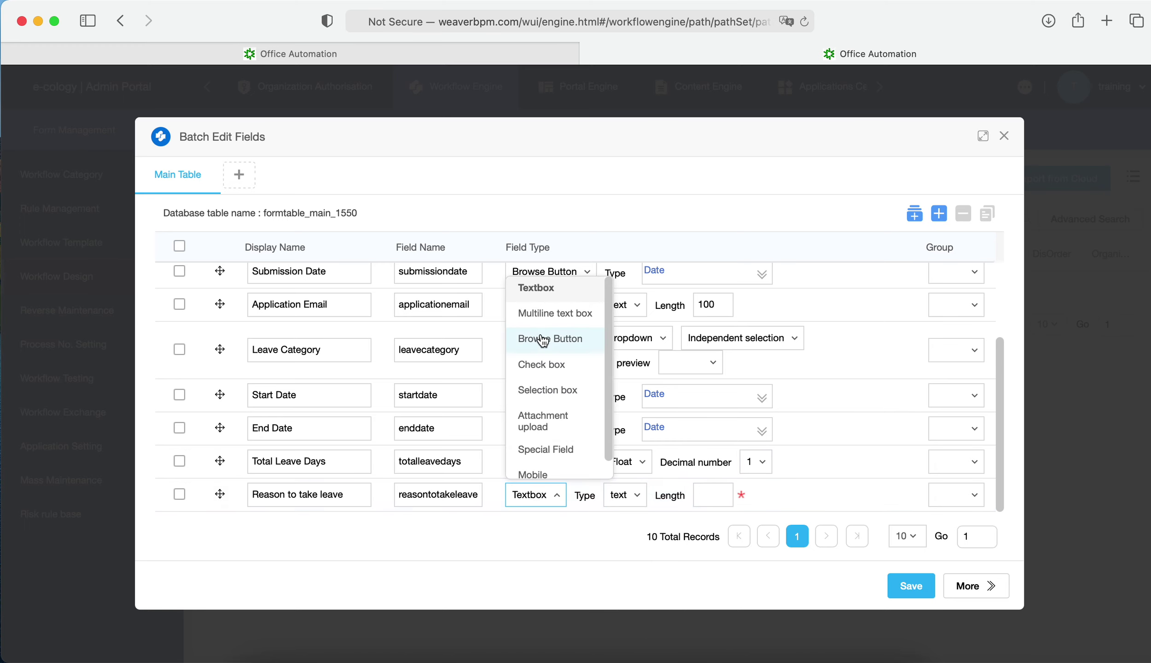
left_click(548, 322)
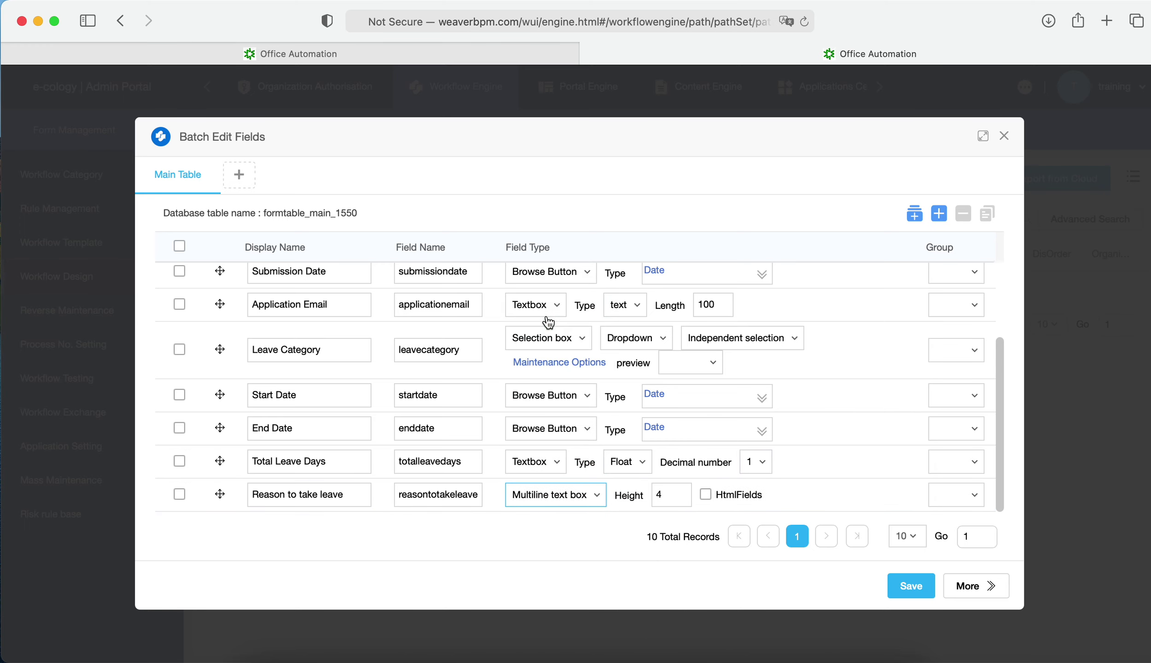
left_click(706, 494)
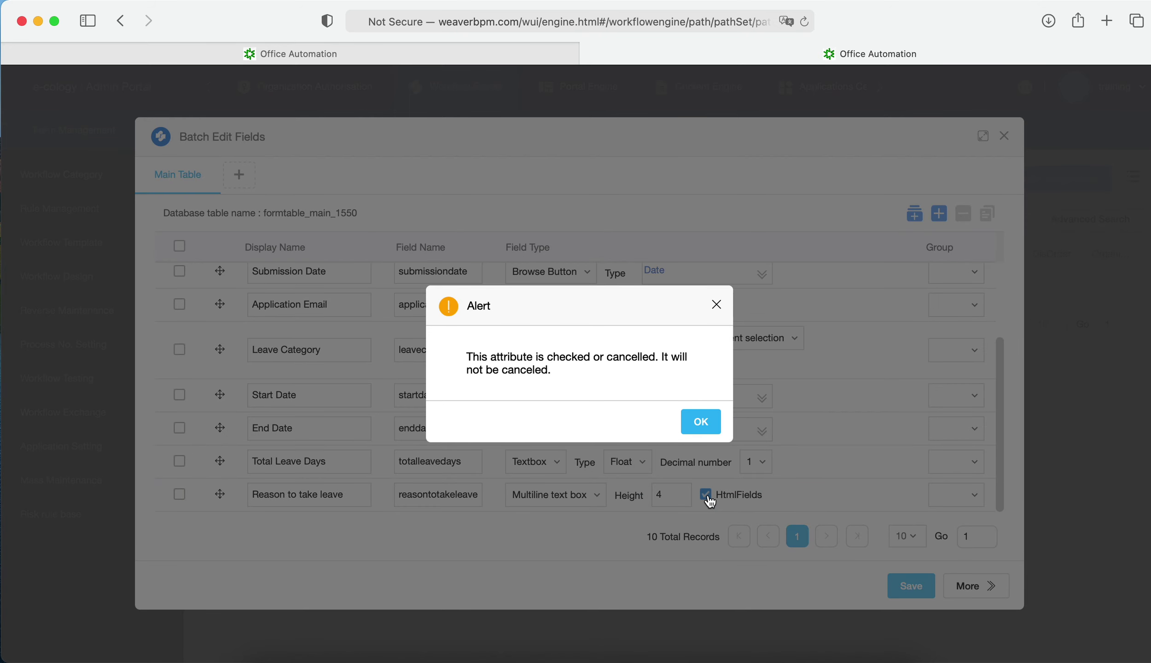
left_click(700, 420)
Save the form's fields, and save the Leave Application - Training path, going on to its details
scroll(672, 382, "up", 3)
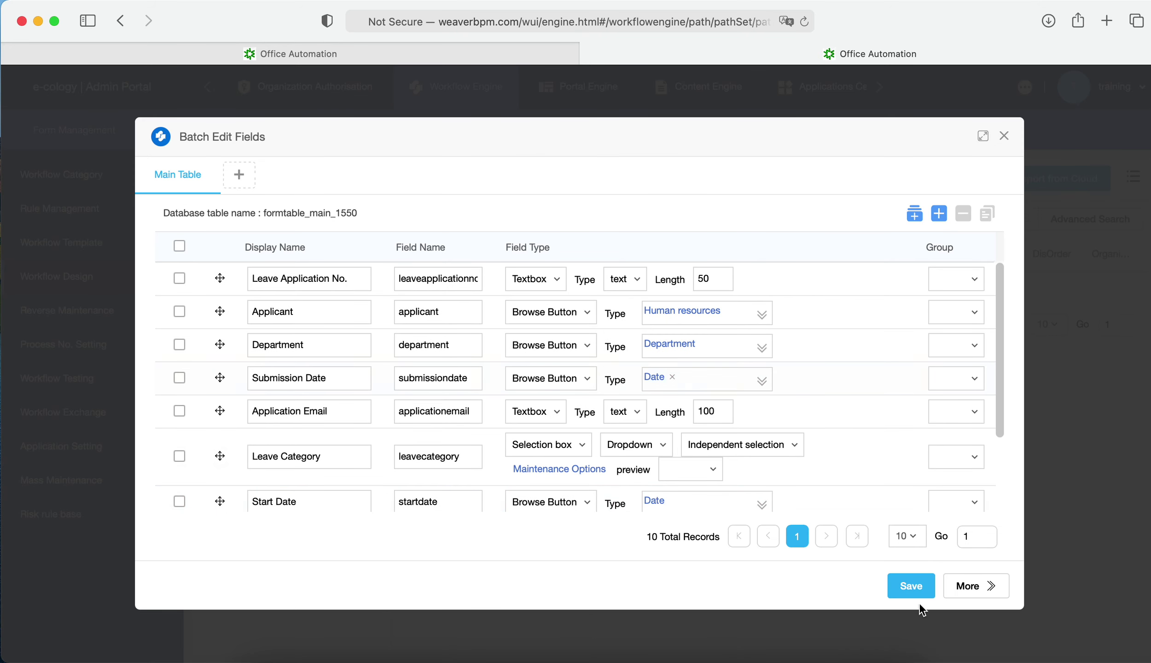
left_click(916, 587)
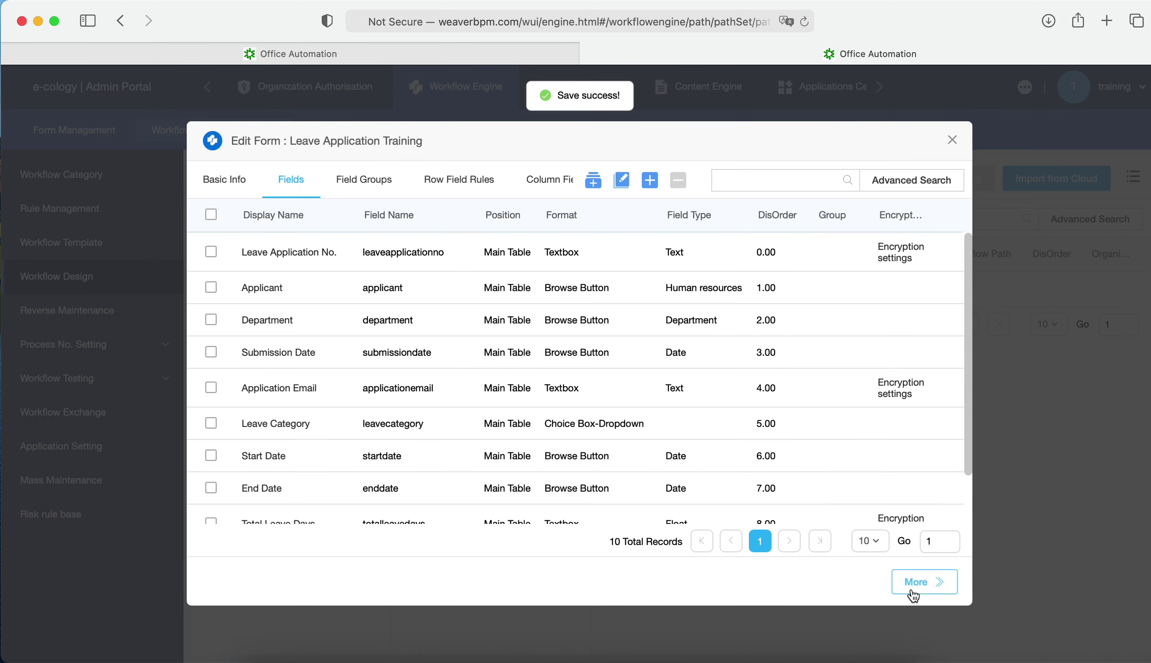
left_click(951, 141)
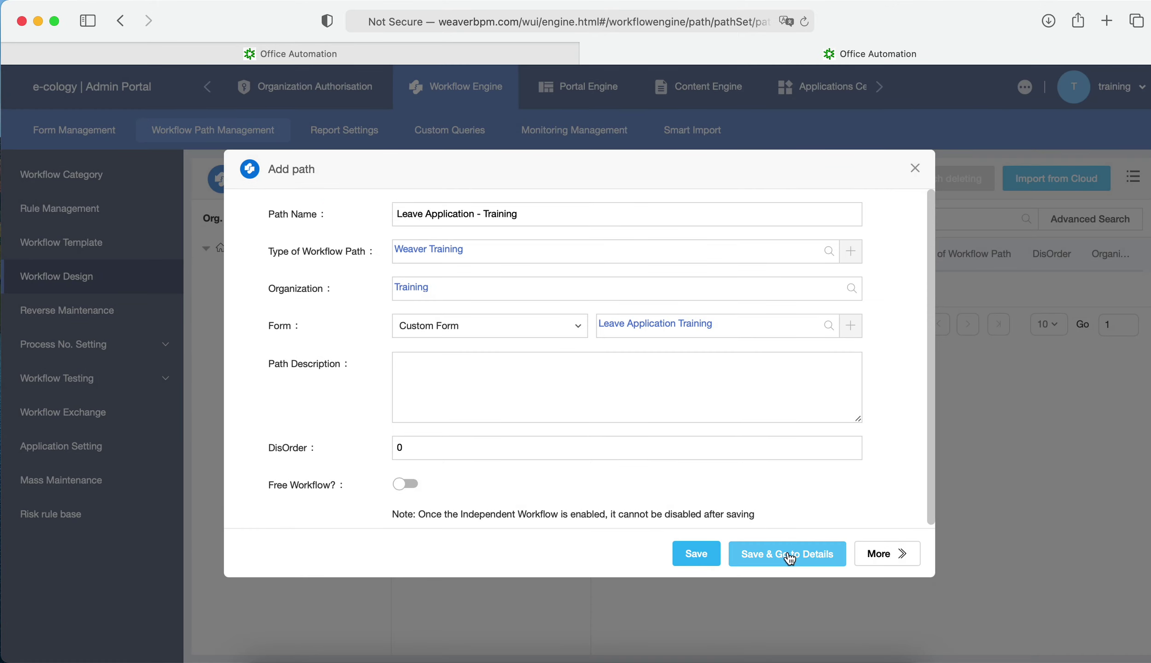
left_click(791, 552)
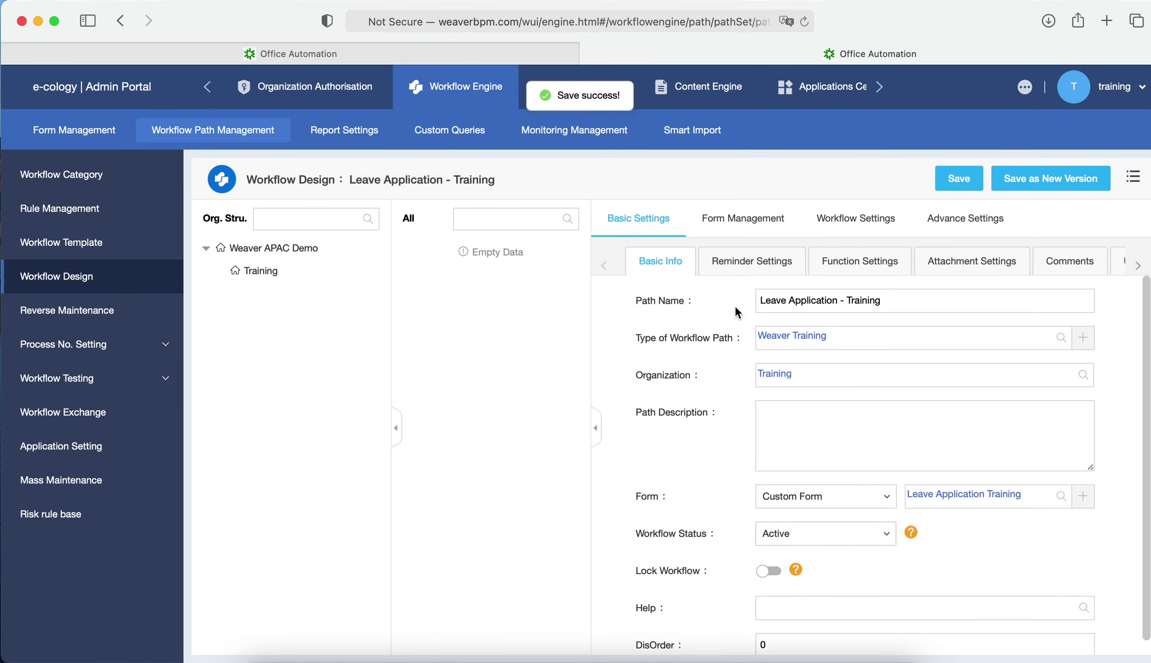
Save the path, reopen Leave Application - Training under Weaver Training, and collapse the organization and category panes
left_click(959, 182)
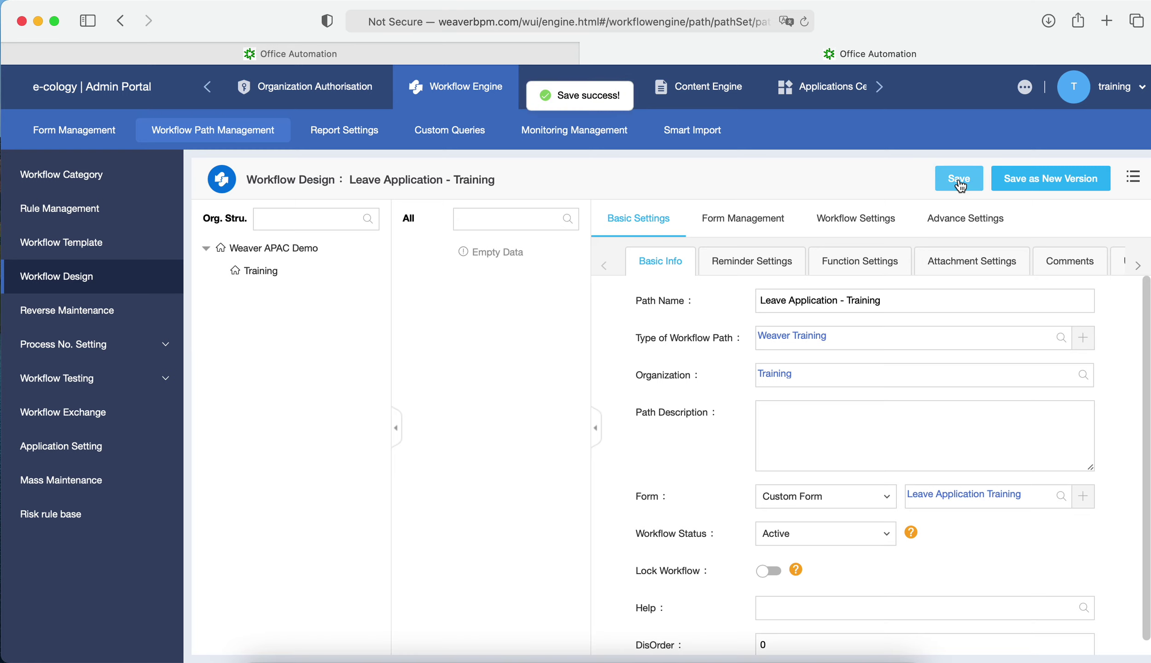
left_click(270, 272)
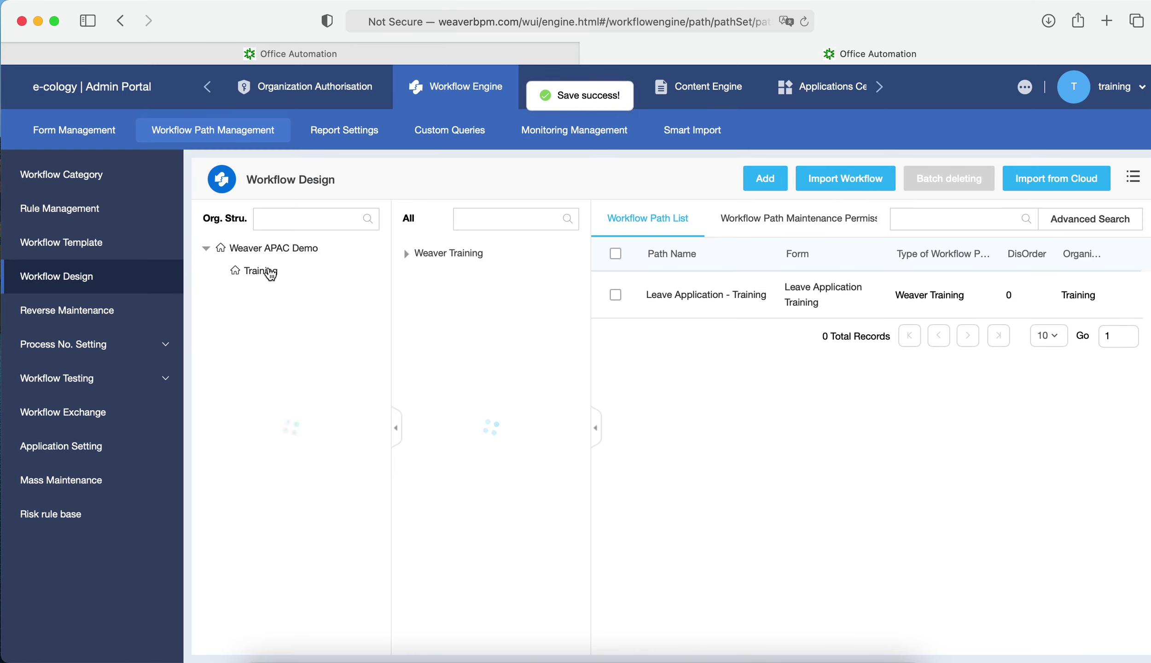
left_click(406, 254)
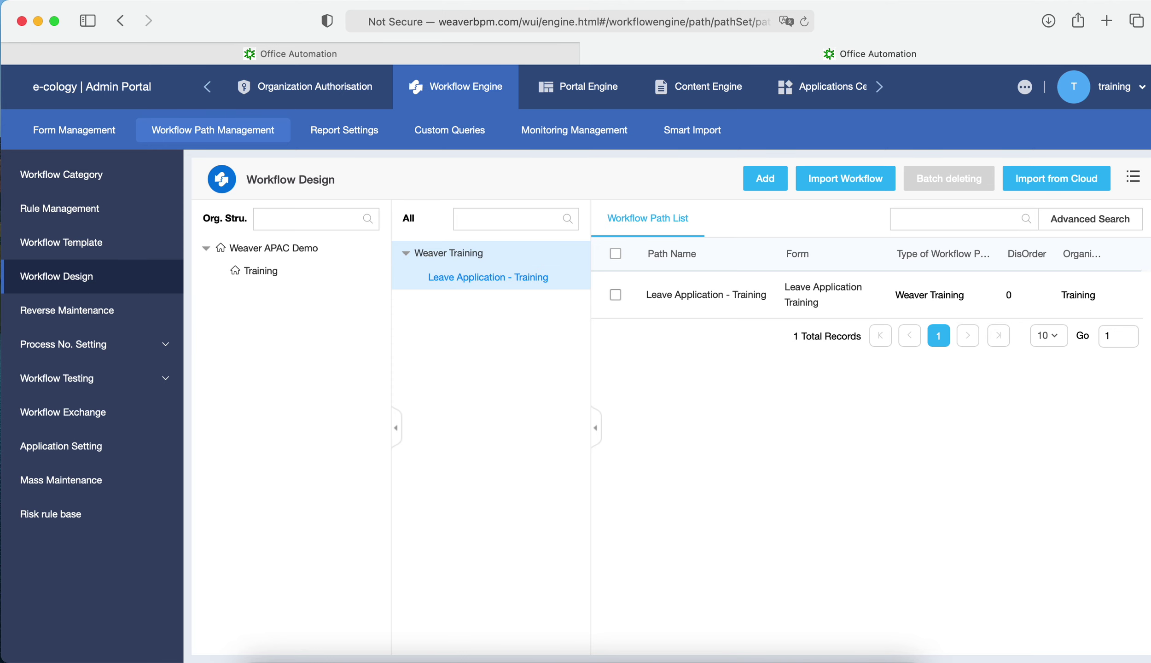
left_click(488, 277)
left_click(396, 428)
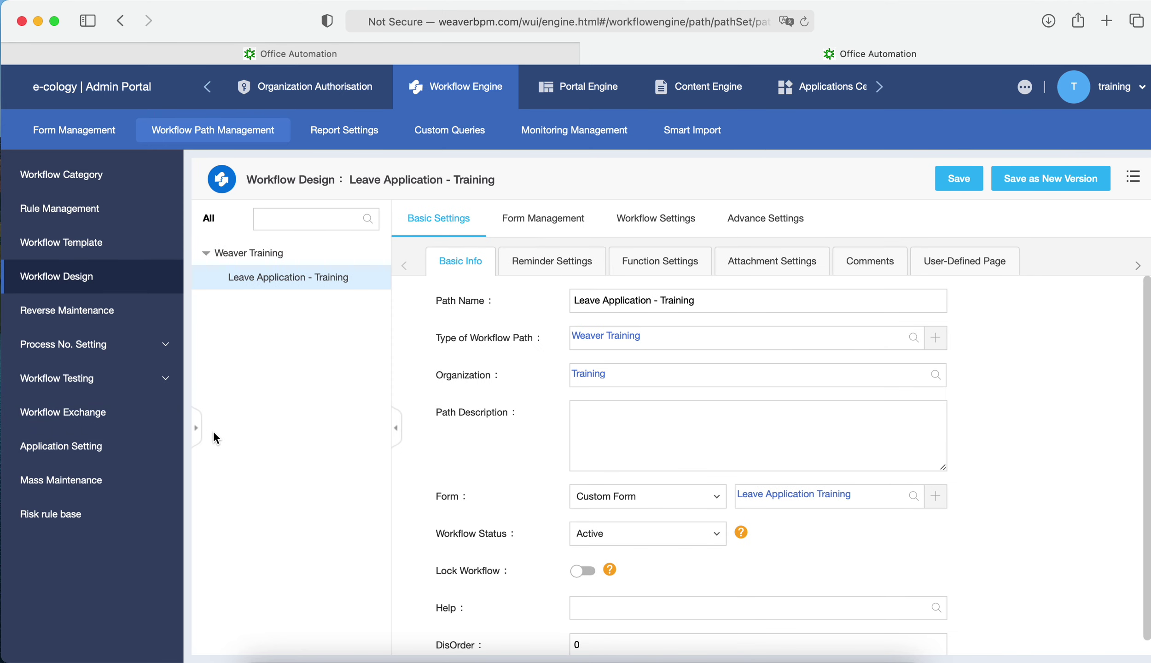
left_click(395, 429)
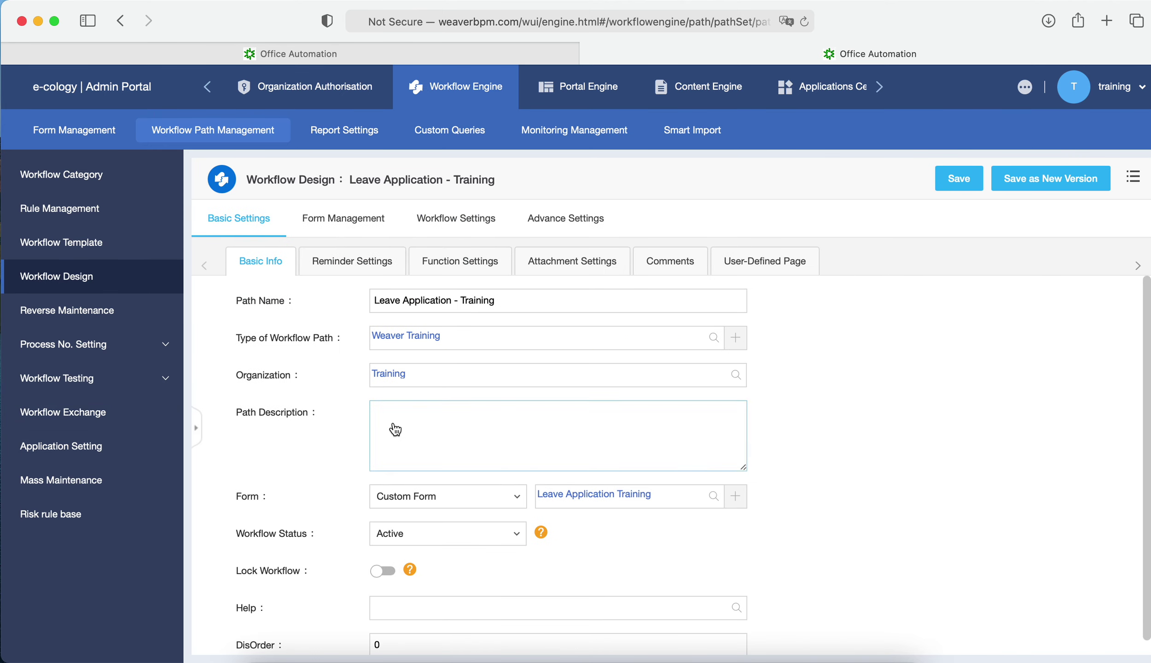
scroll(327, 430, "down", 1)
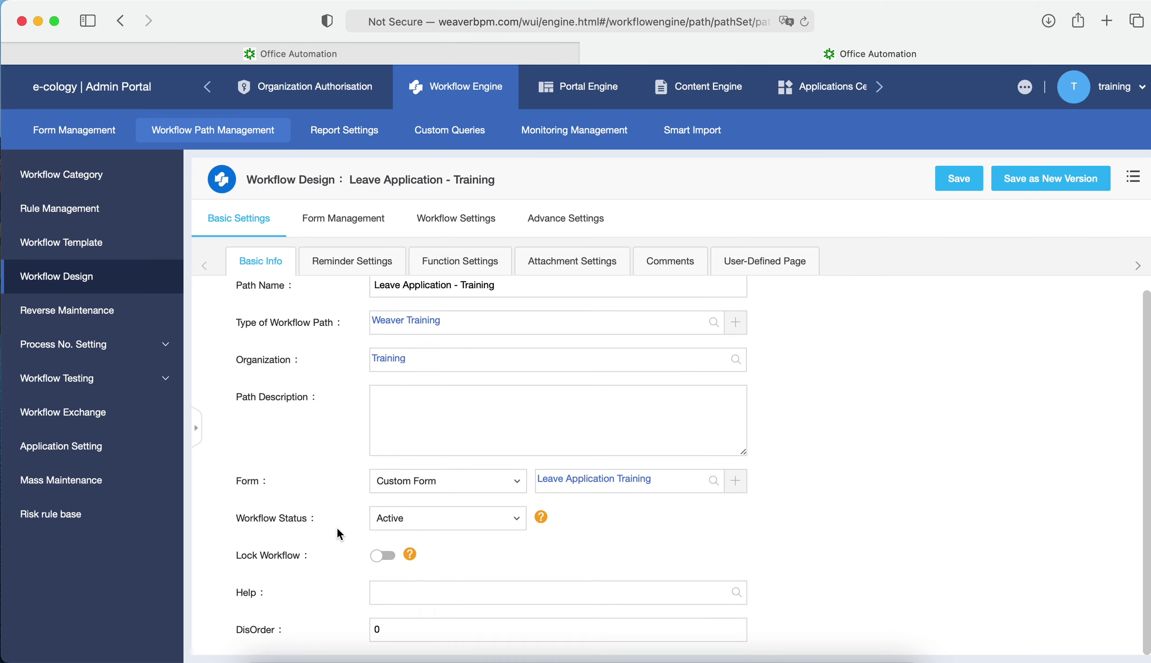
left_click(424, 524)
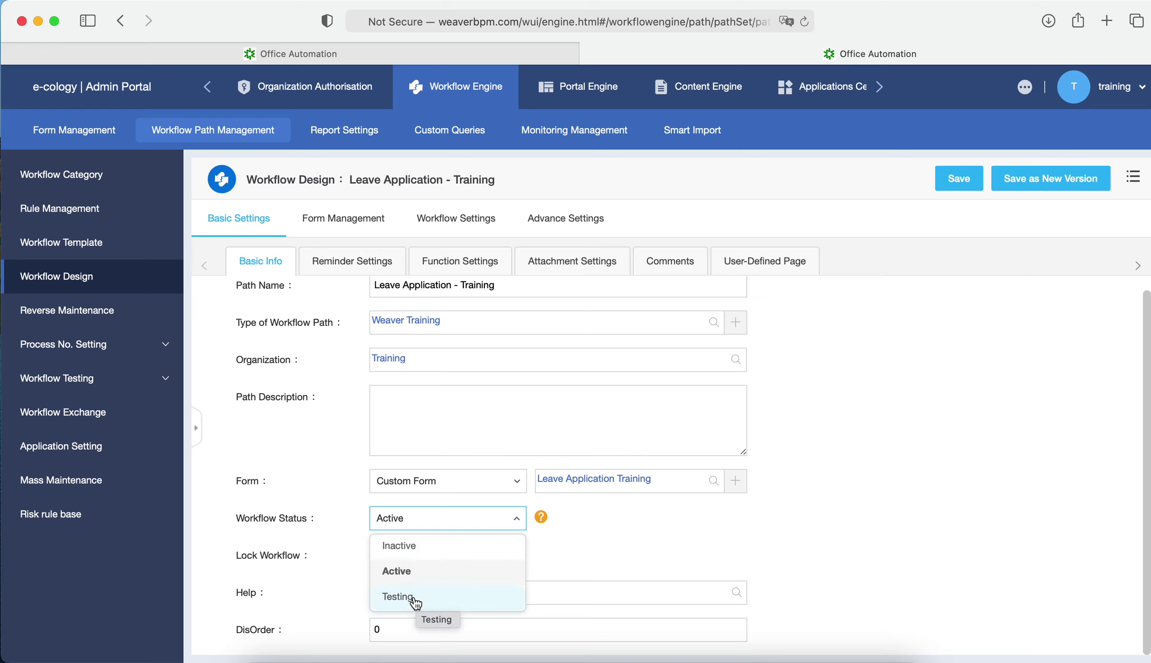
left_click(582, 548)
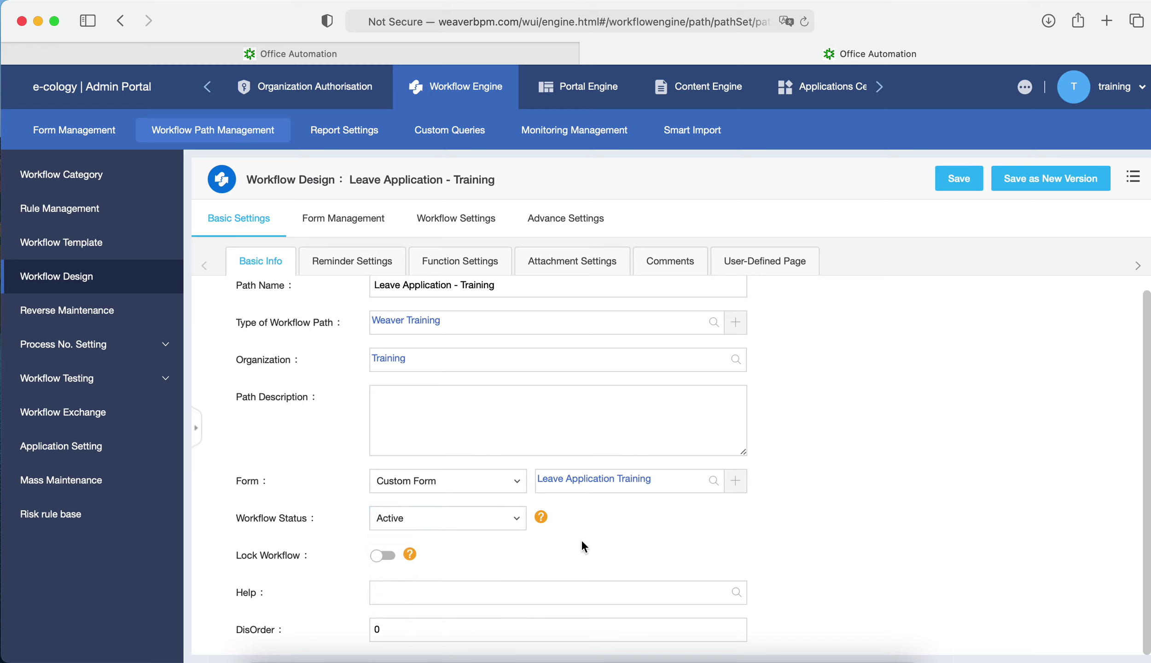
Open the path's visual workflow designer for editing and add a Create node to the canvas
left_click(437, 225)
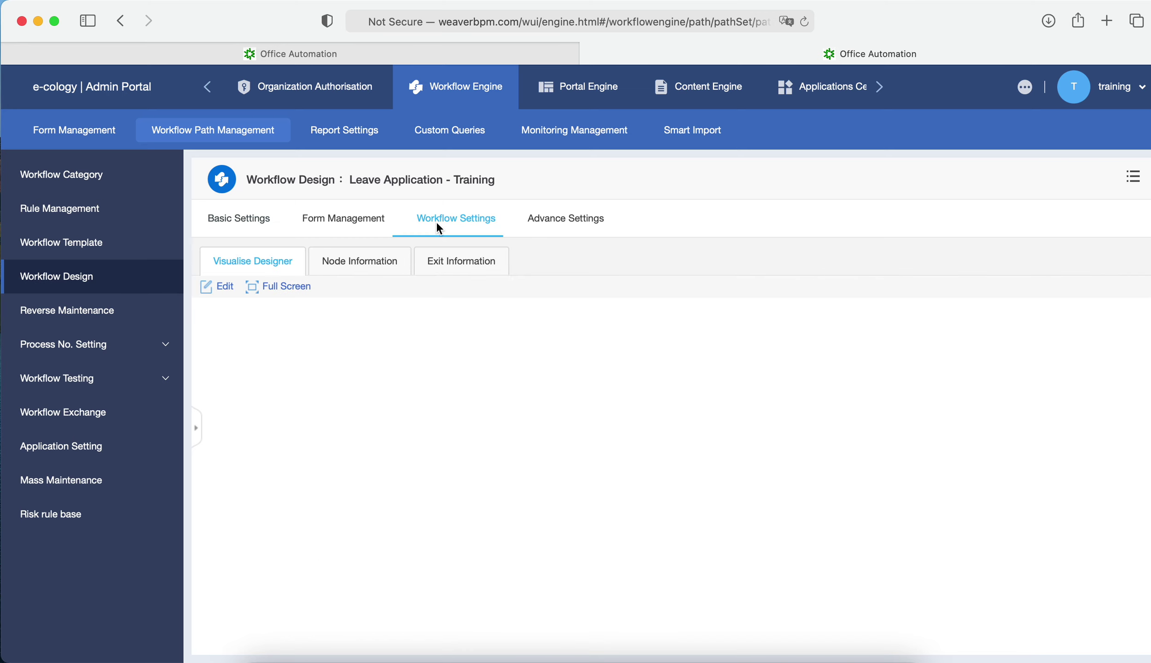
left_click(220, 288)
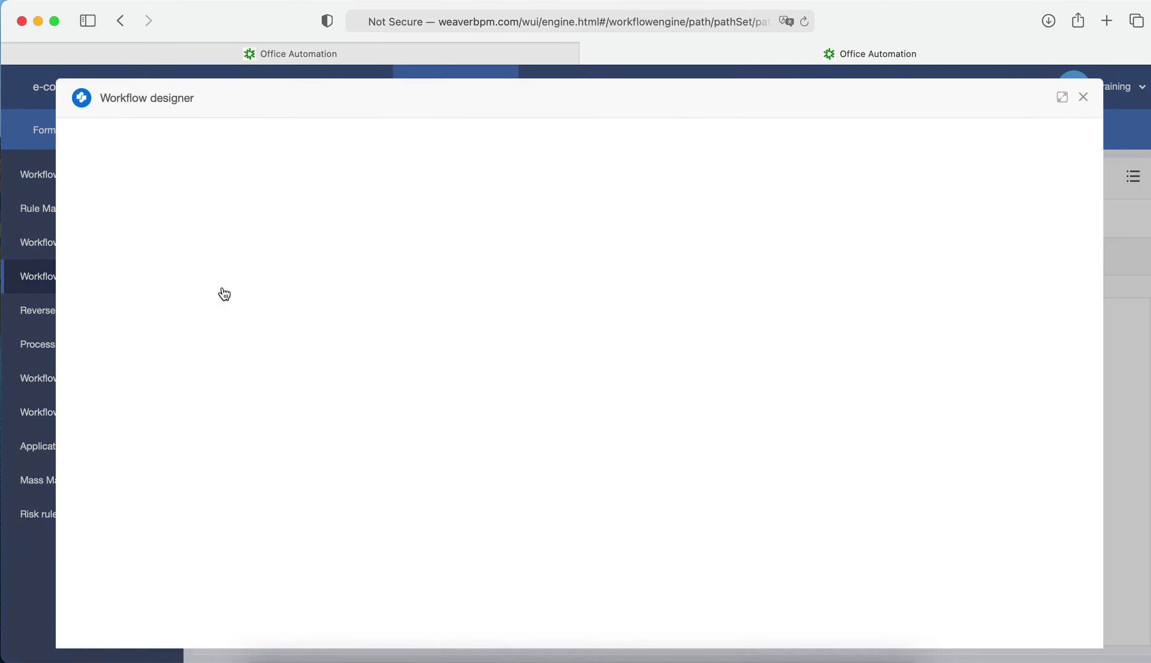
left_click(269, 166)
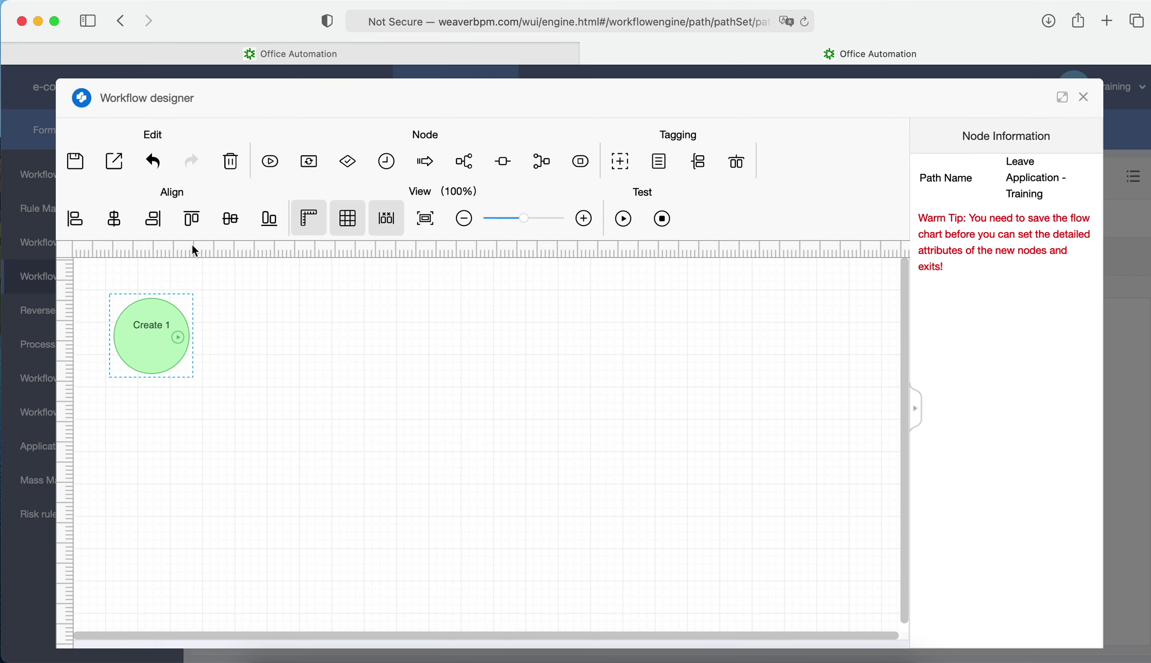
Add two Process nodes and an Archive node, lined up in a row to the right of the Create node
left_click(309, 161)
left_click_drag(179, 391, 282, 333)
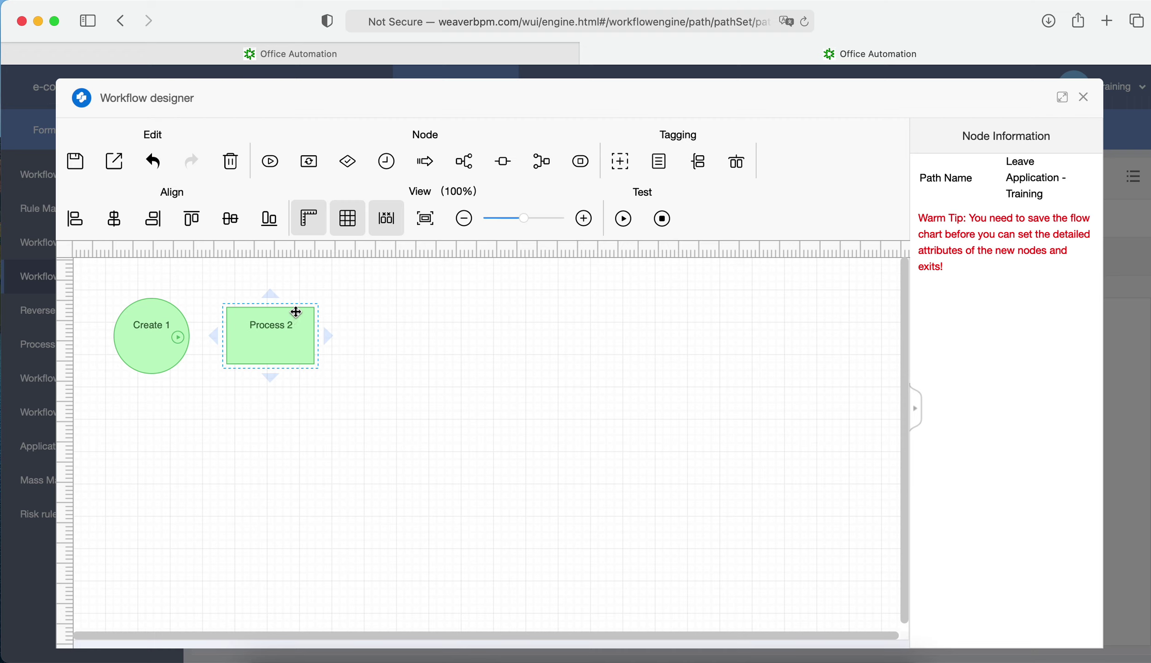
left_click(314, 166)
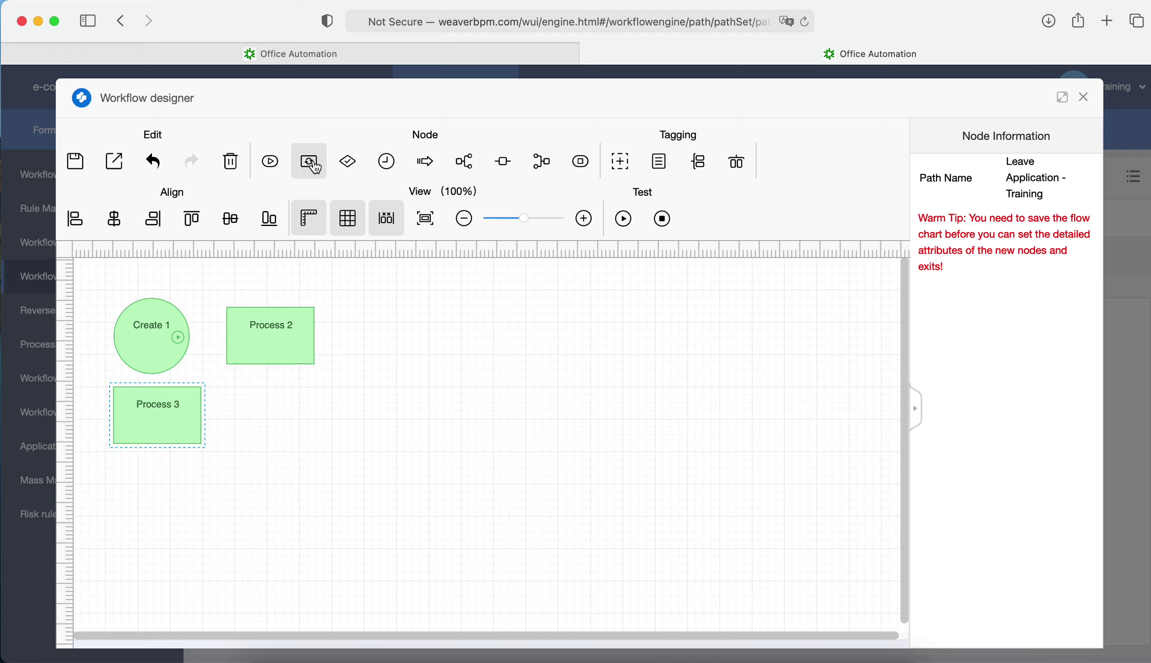
left_click_drag(164, 413, 398, 348)
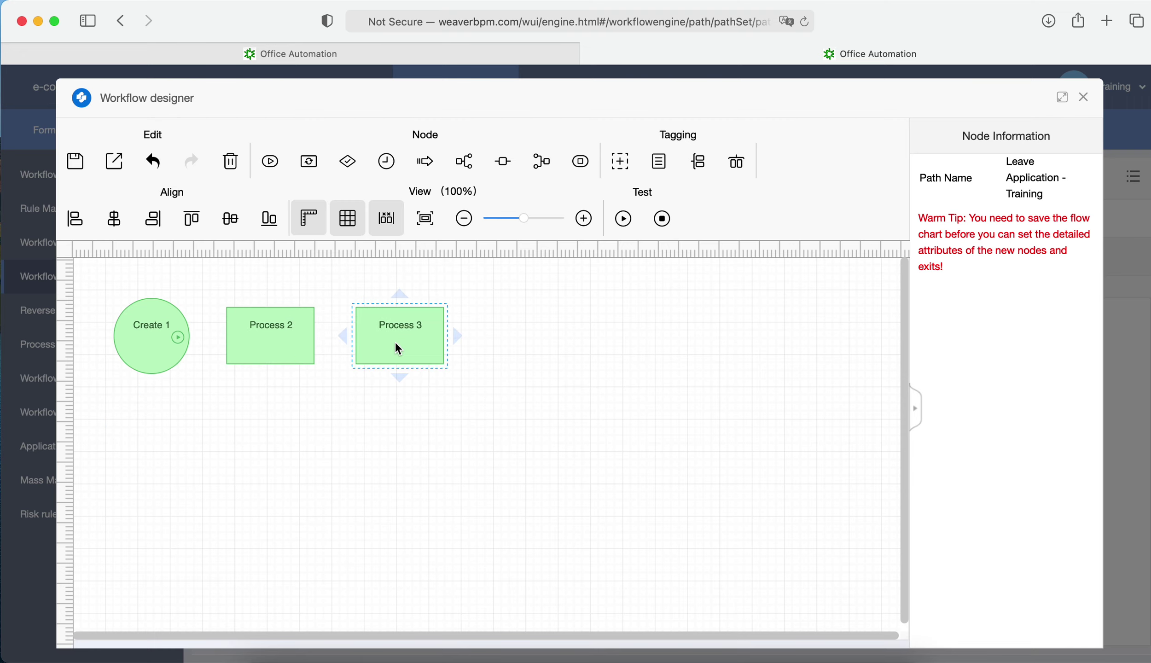
left_click(580, 162)
left_click_drag(159, 439, 520, 348)
Connect the nodes in sequence from Create 1 through Process 2 and Process 3 to Archive 4
mouse_move(154, 336)
left_click_drag(205, 339, 244, 336)
left_click_drag(330, 341, 372, 340)
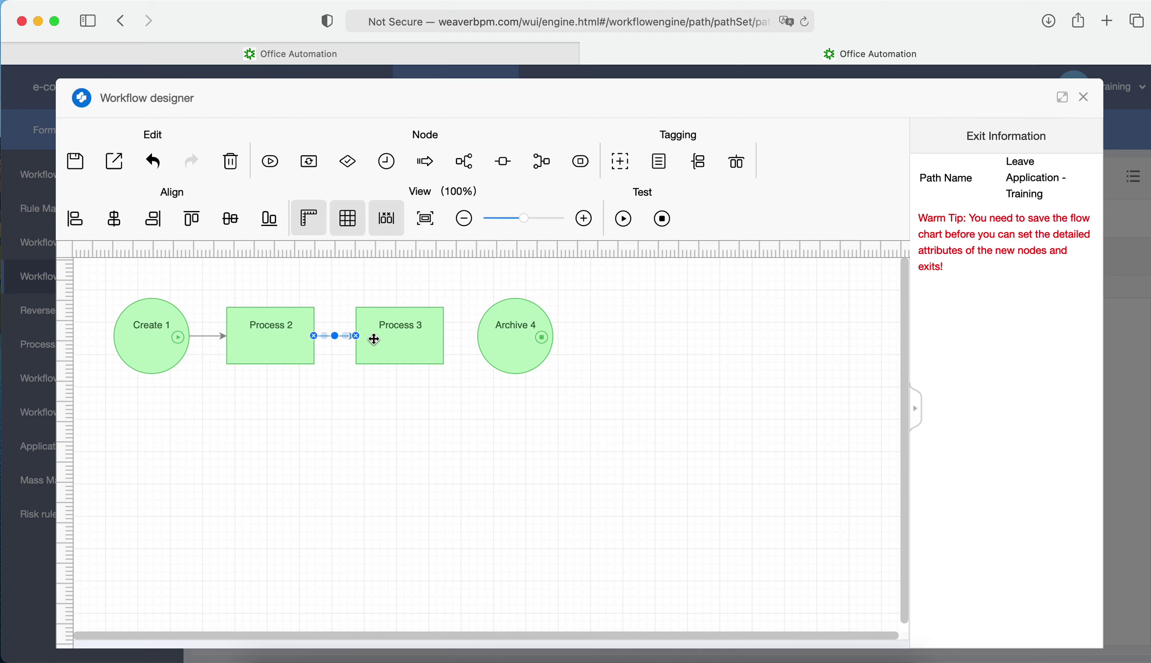
left_click_drag(457, 342, 491, 337)
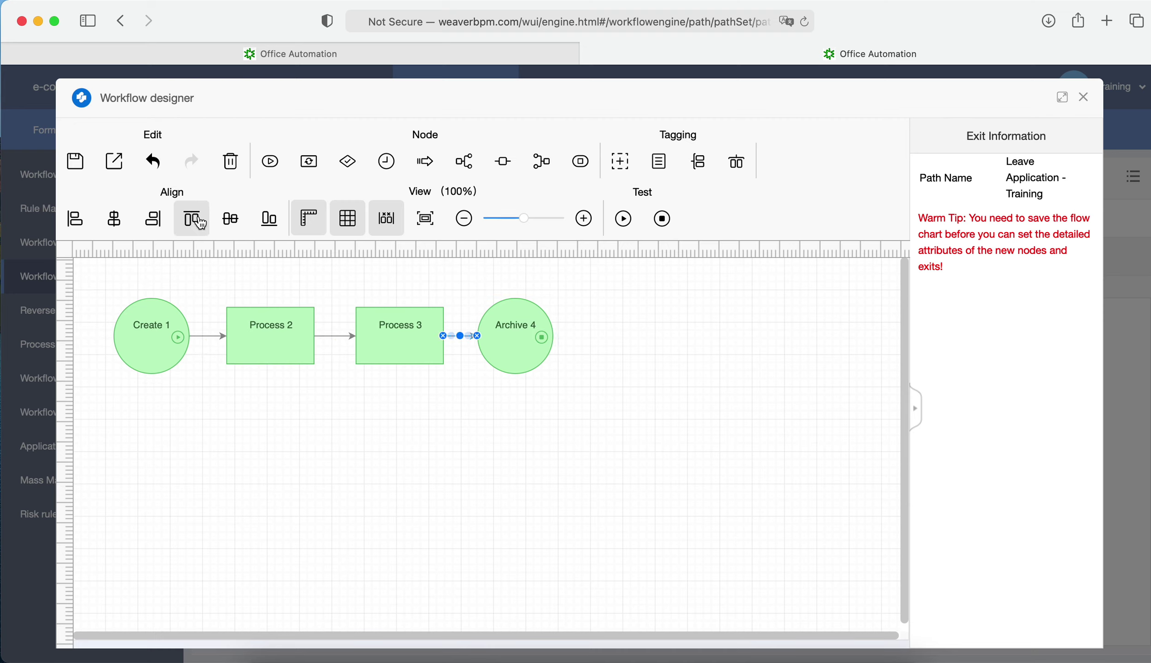
Run the flow test on the connected nodes, stop it, and save the flow chart
left_click(626, 221)
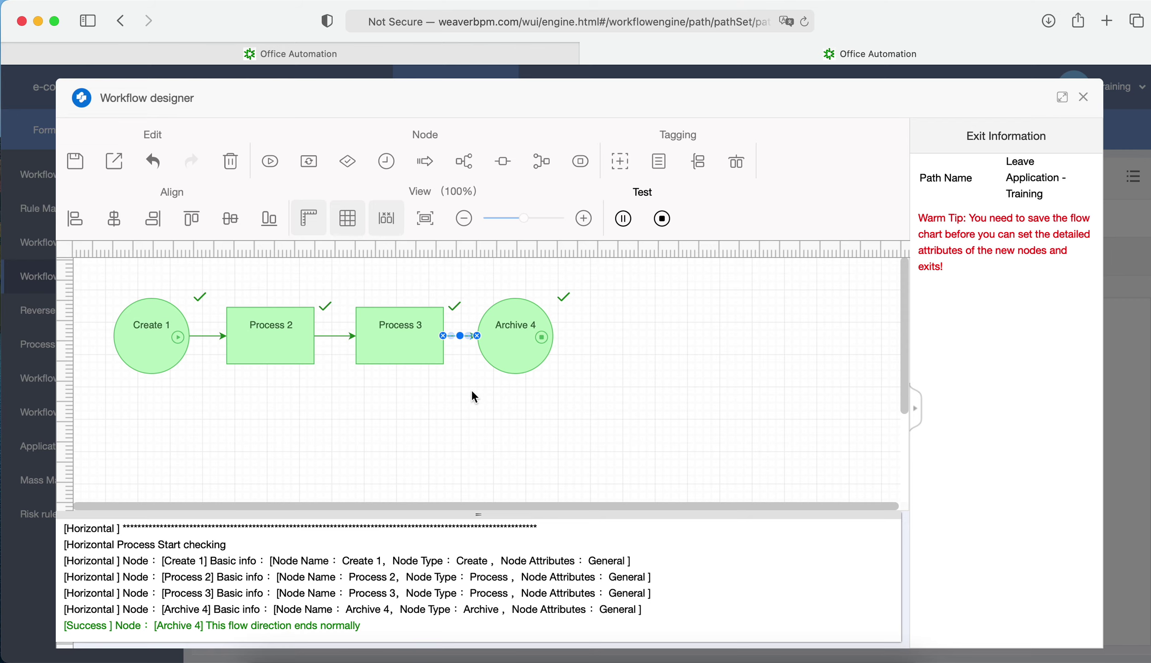
left_click(661, 219)
left_click(77, 176)
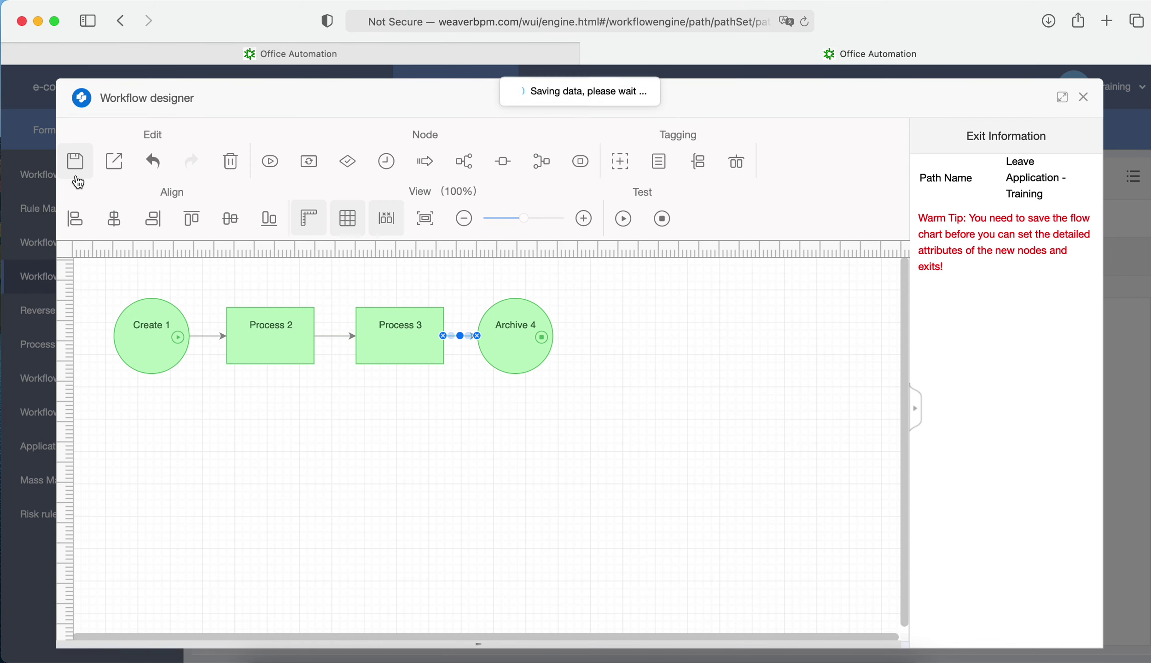
Give the Create 1 node an operation group named All with an operator setting of type All, and save it
left_click(140, 360)
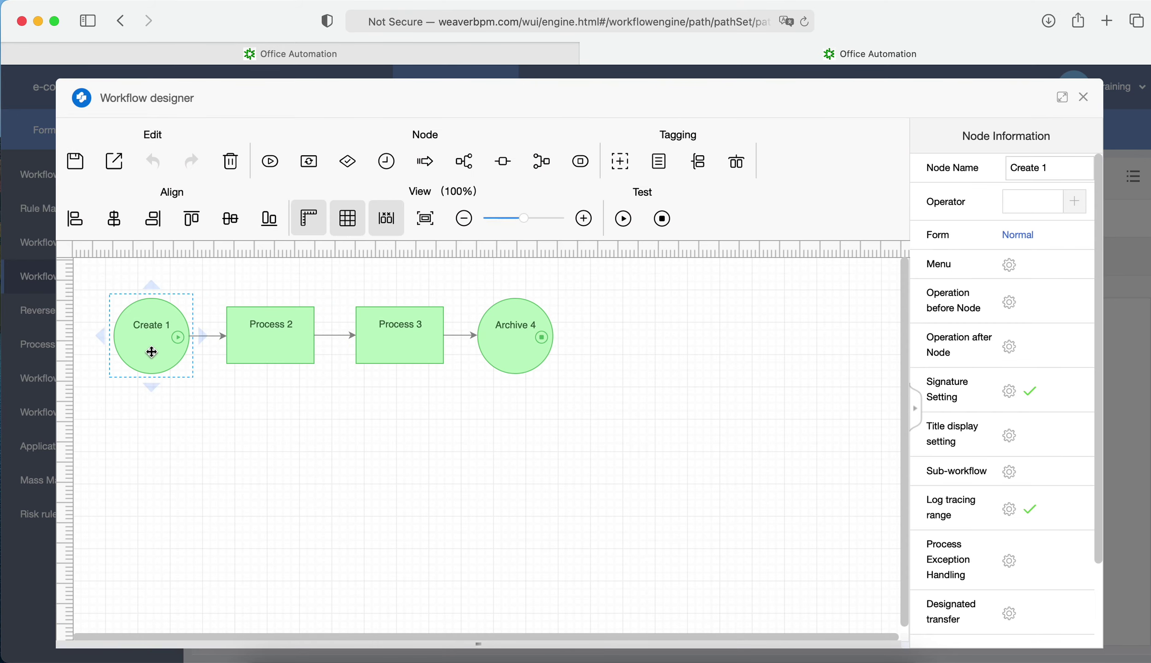
left_click(1074, 208)
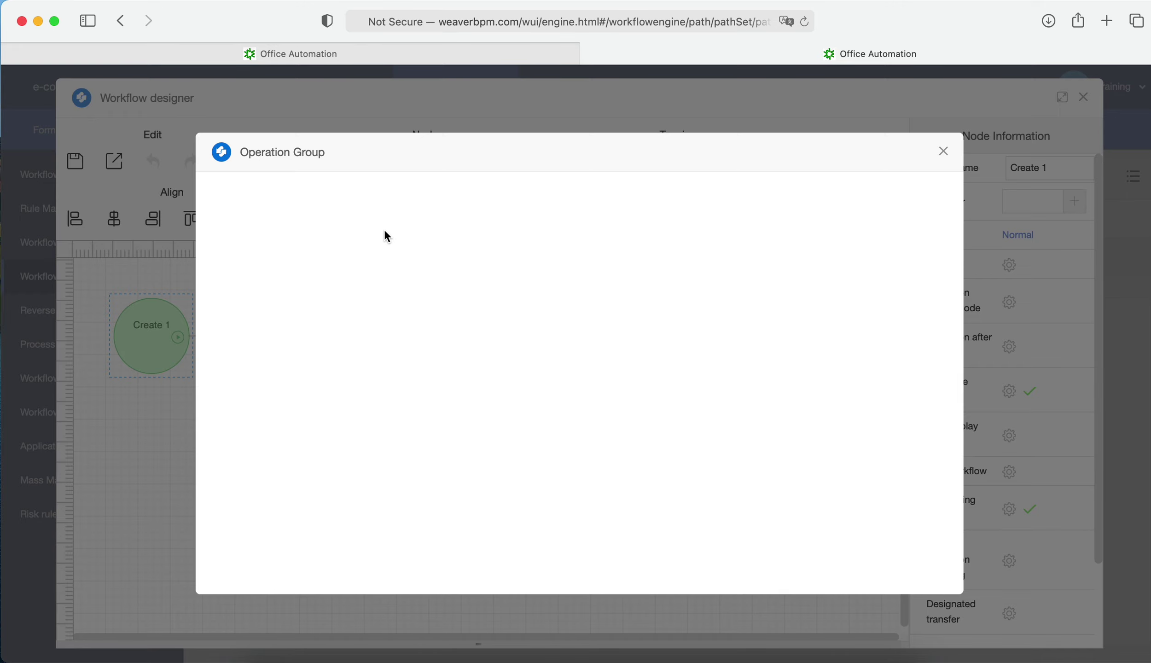
left_click(373, 199)
type("All")
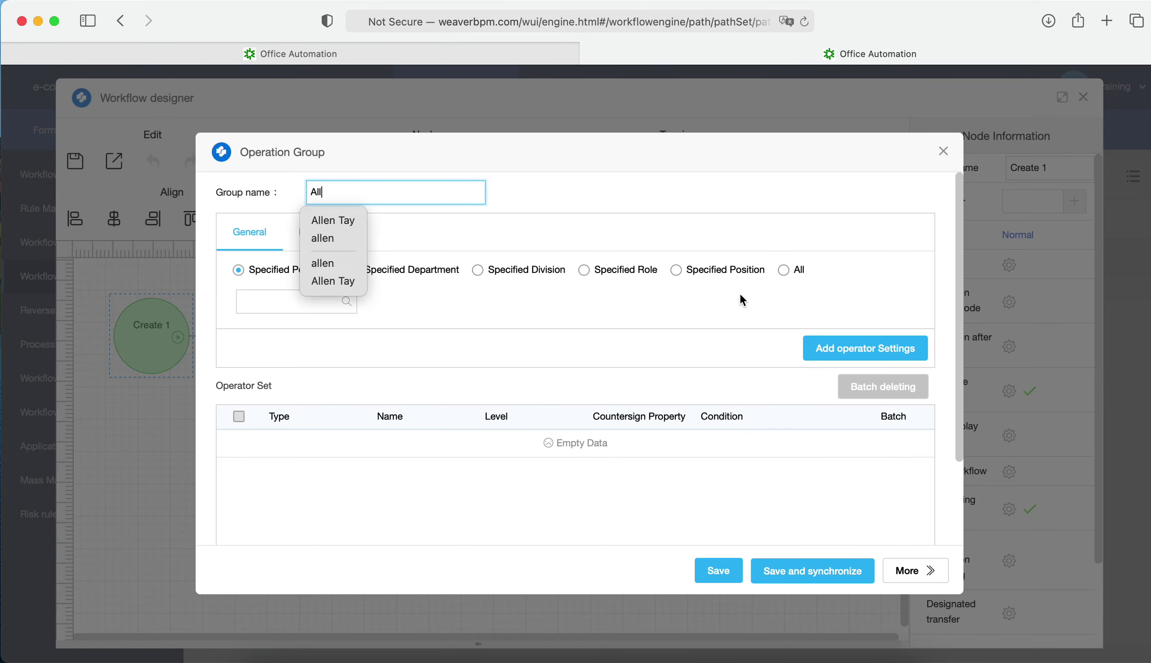
left_click(347, 267)
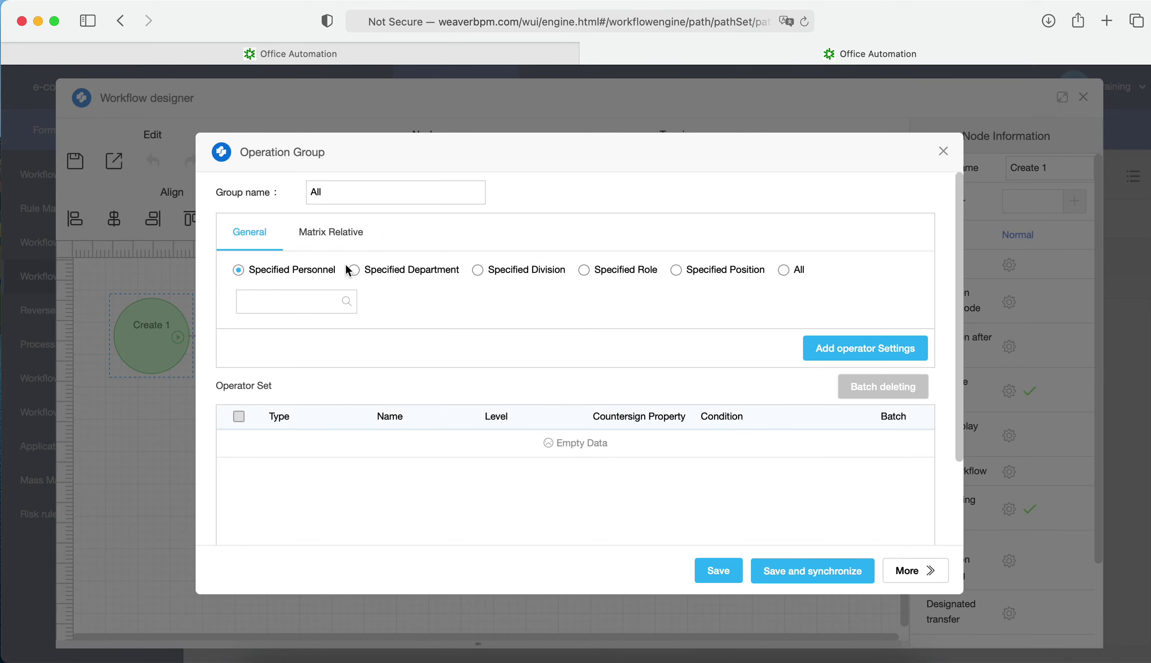
left_click(784, 270)
left_click(847, 379)
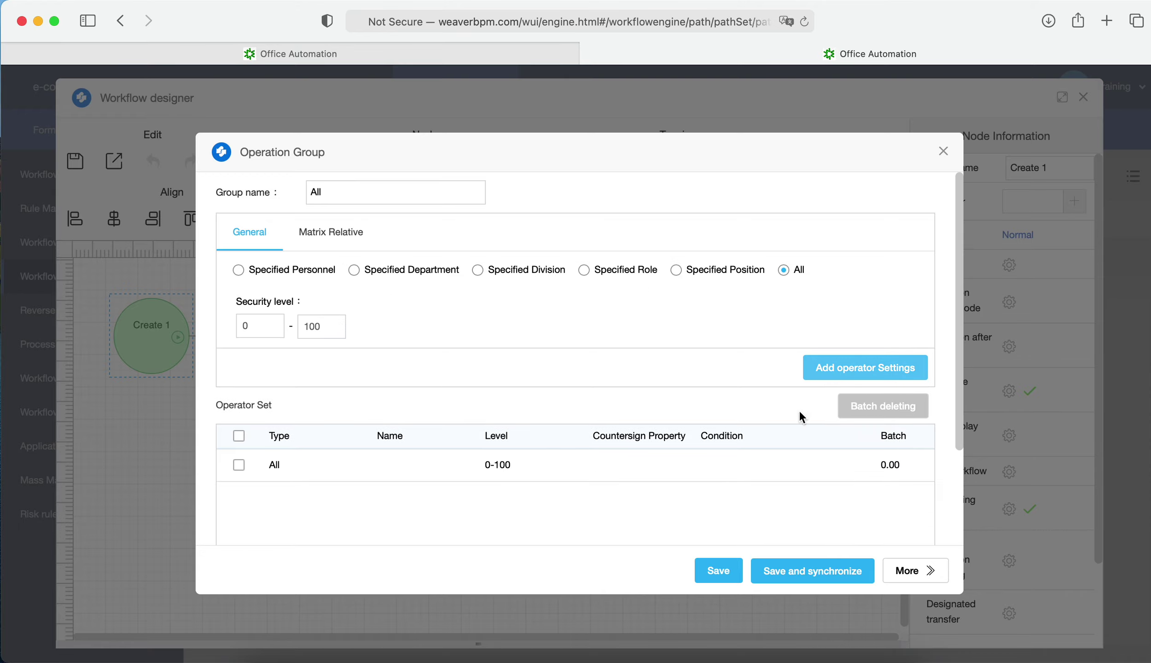
left_click(722, 571)
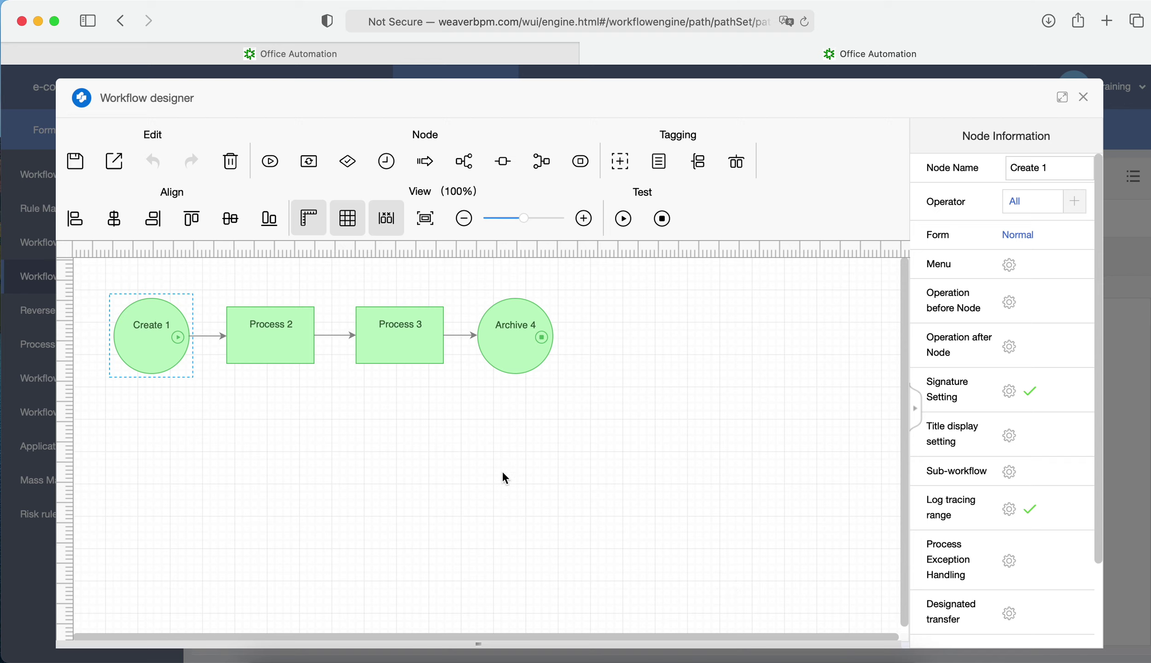
Rename the Create 1 node as Requestor, with 申请人 as its Simplified Chinese name
left_click_drag(1053, 170, 917, 162)
type("Requestor")
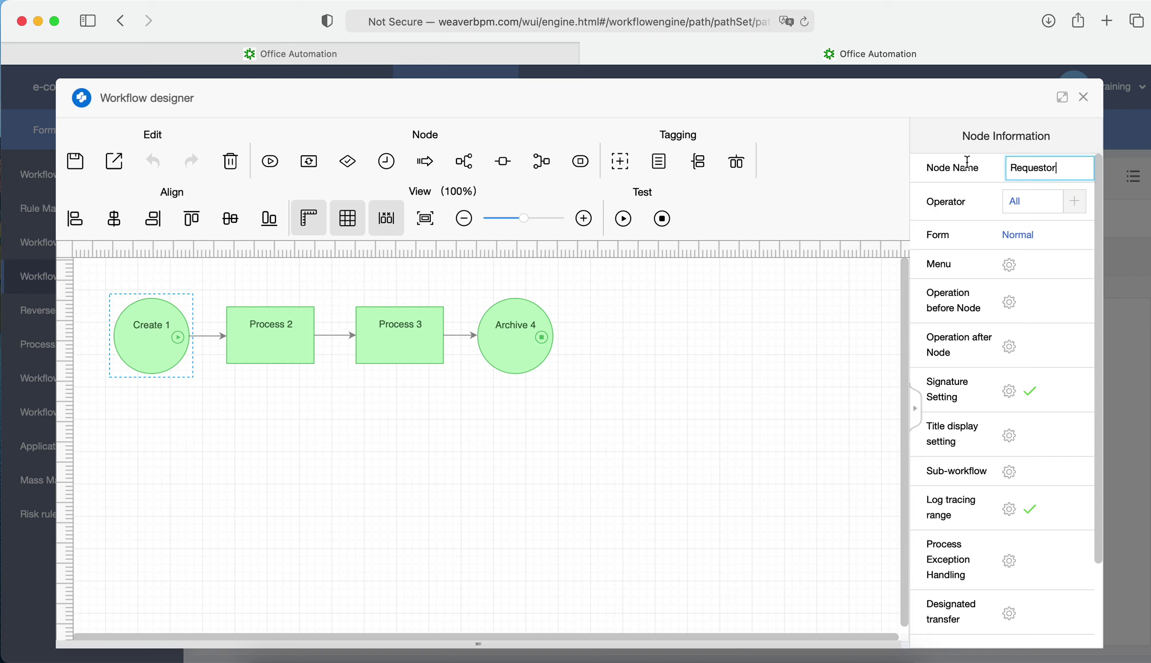
left_click(1079, 171)
type("申请人")
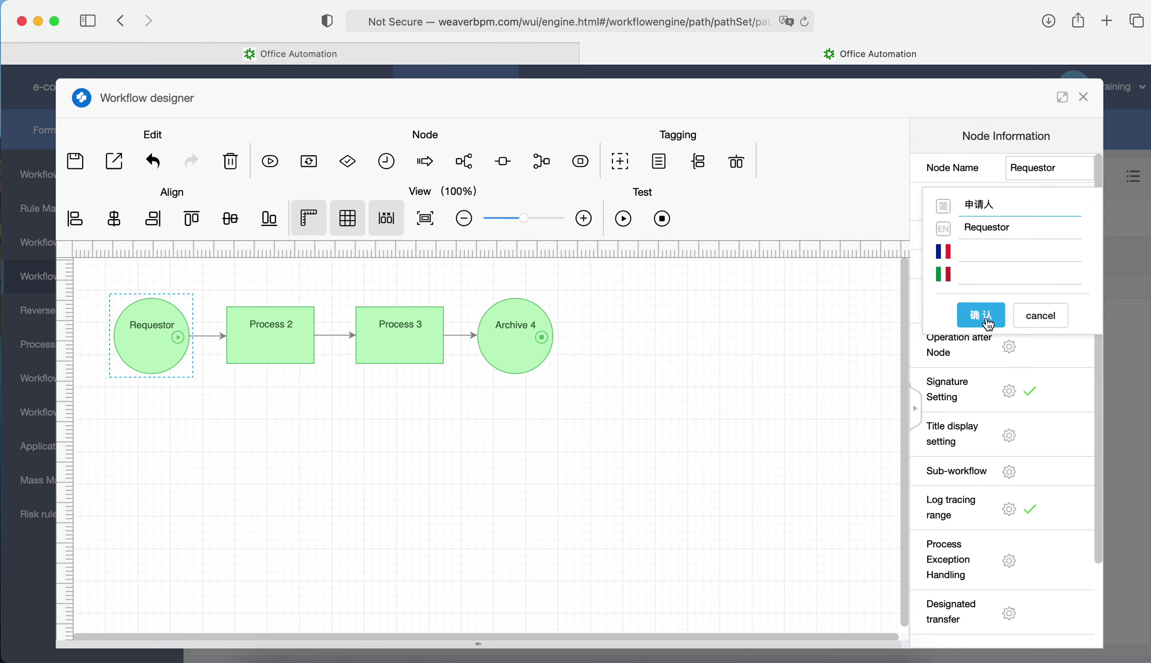
left_click(987, 322)
Rename the Process 2 node as Dept. Head
left_click(280, 339)
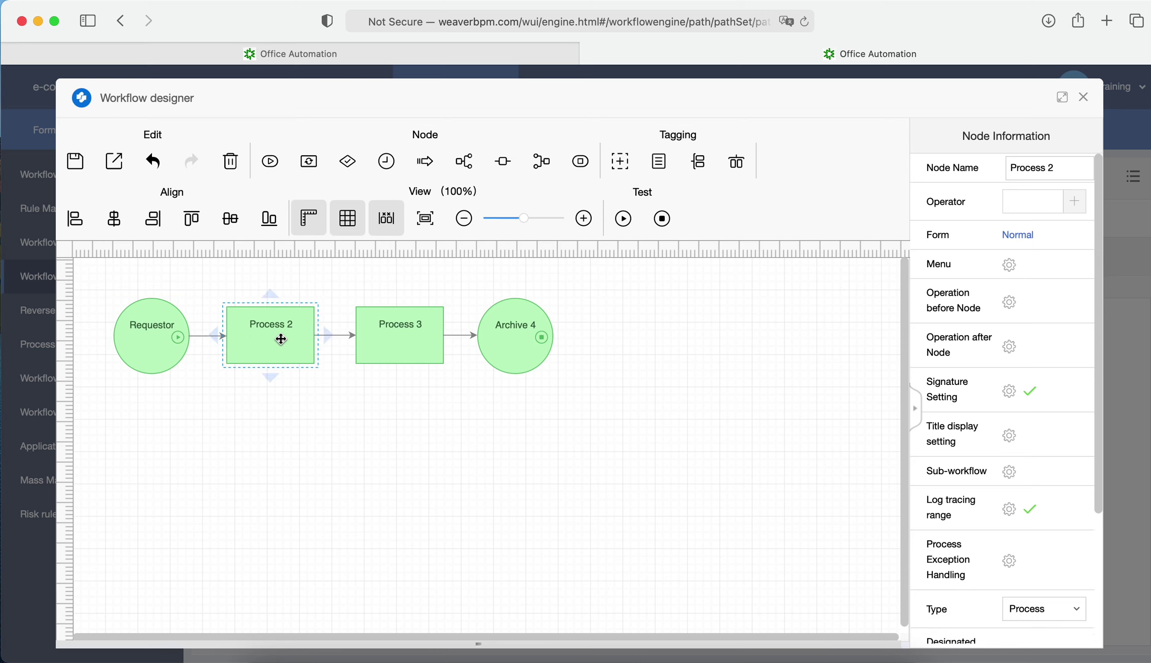
left_click(1045, 170)
left_click_drag(1054, 170, 951, 166)
type("dep")
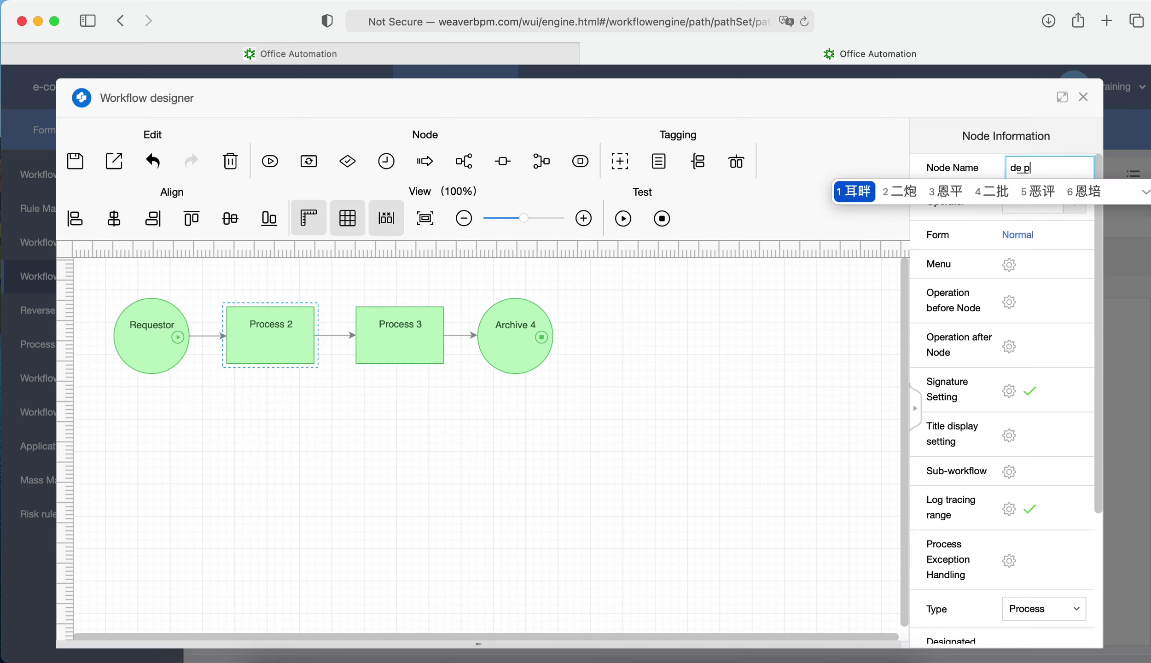
key("Escape")
type("Dept. Head")
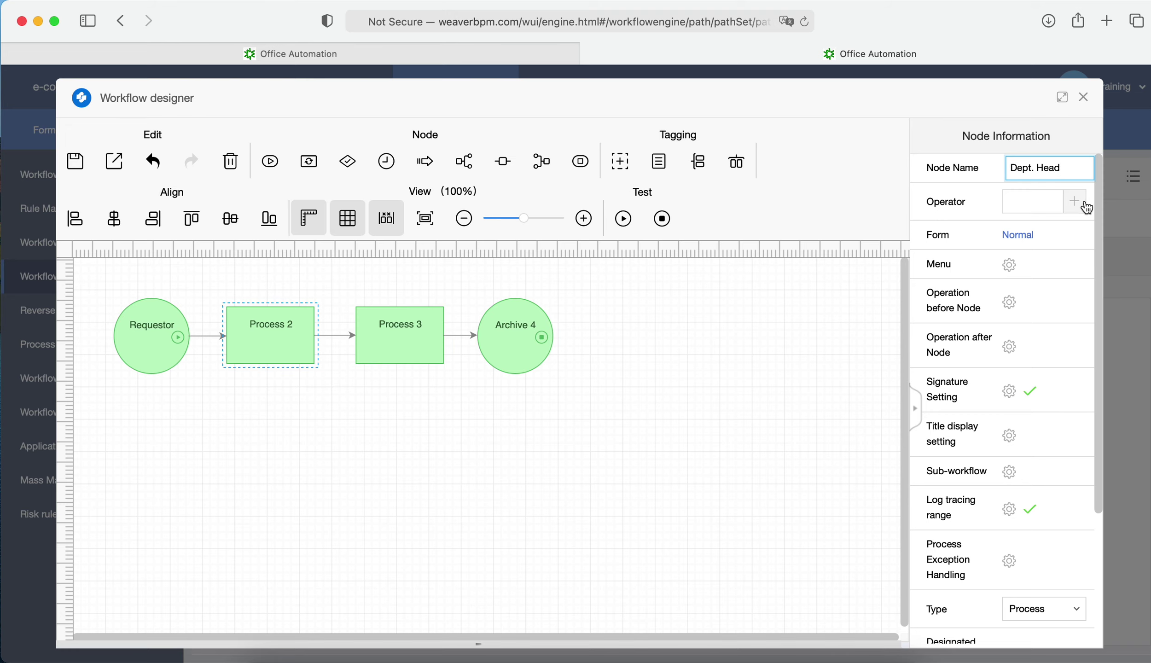
Start a new operation group for the Dept. Head node and name it Dept Head
left_click(1082, 207)
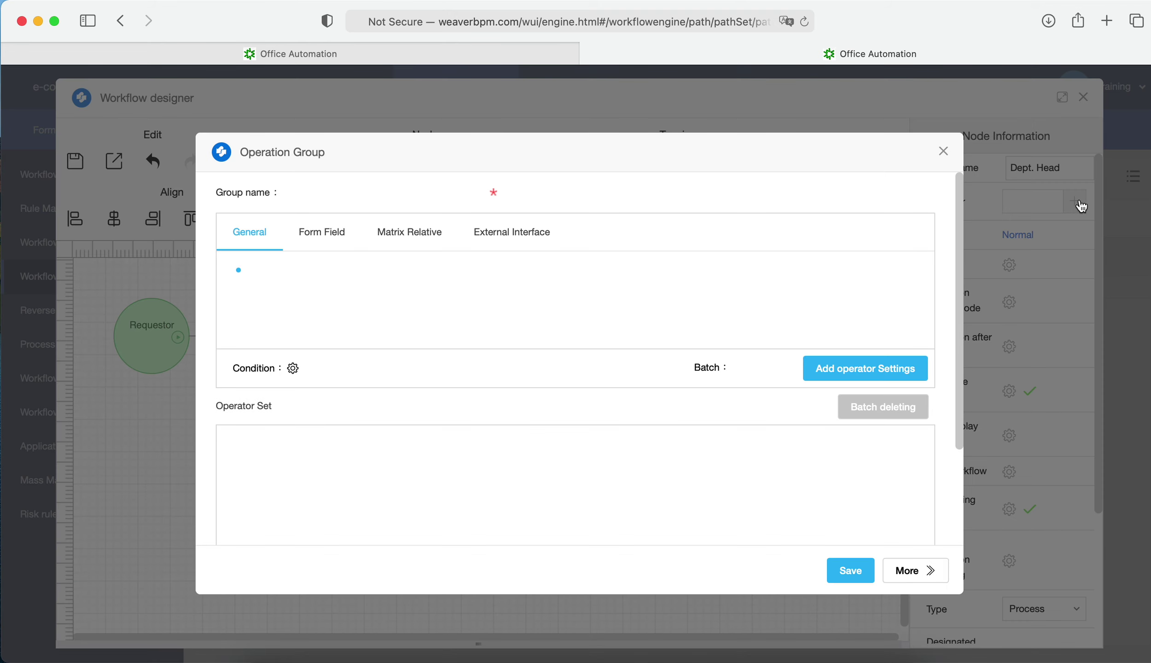
left_click(368, 189)
type("Dept. H")
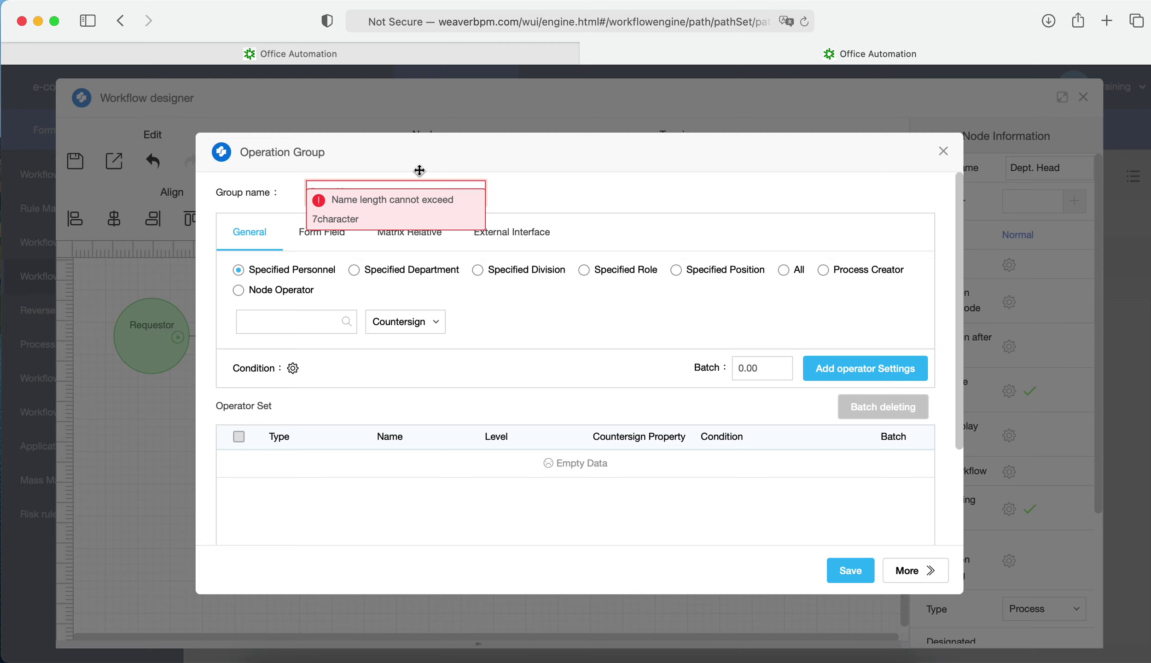
key("BackSpace")
key("BackSpace")
key("BackSpace")
key("BackSpace")
key("BackSpace")
type("p")
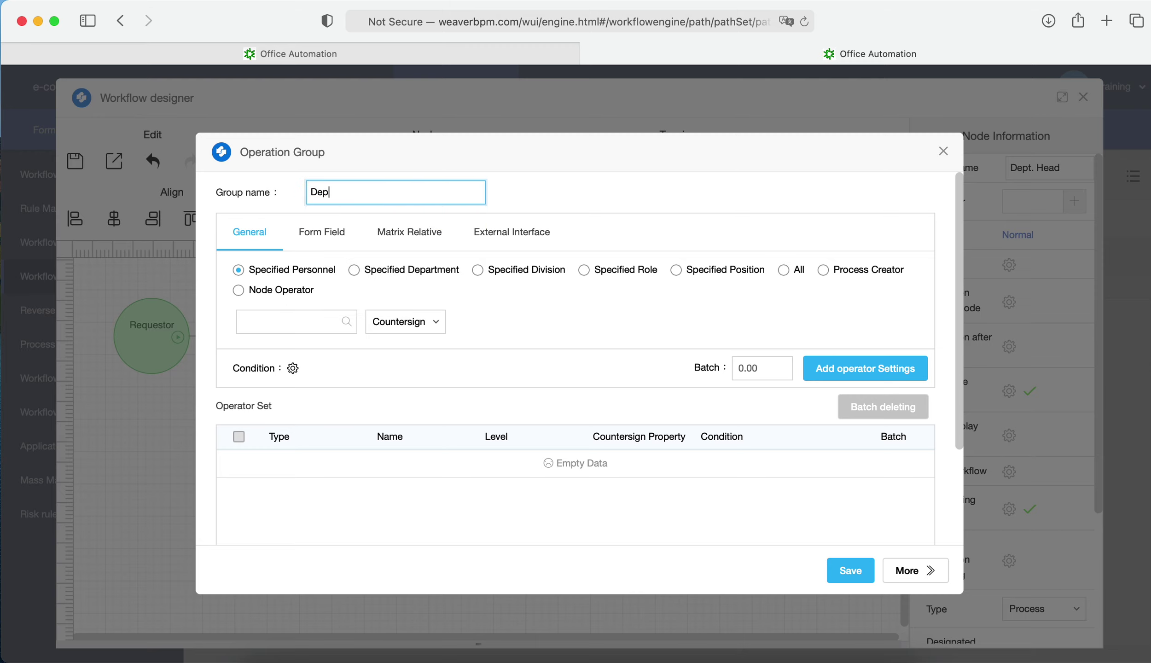
type("t Head")
Add the process creator's Direct Supervisor of Creator as operator of the Dept Head group and save the group
left_click(831, 273)
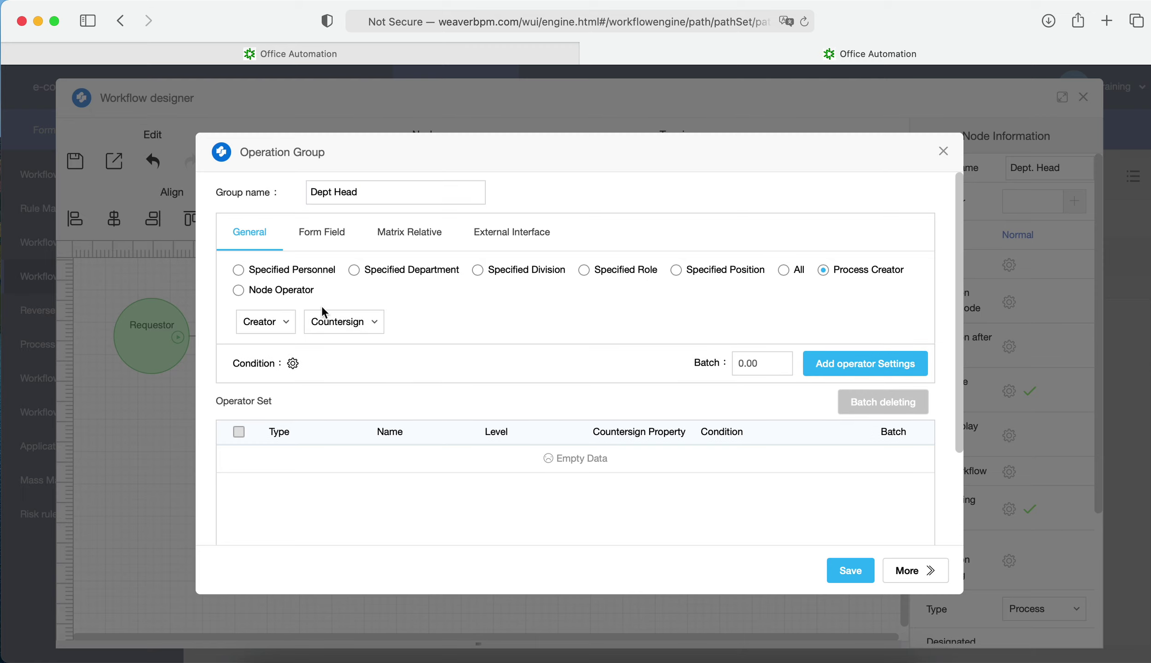
left_click(275, 328)
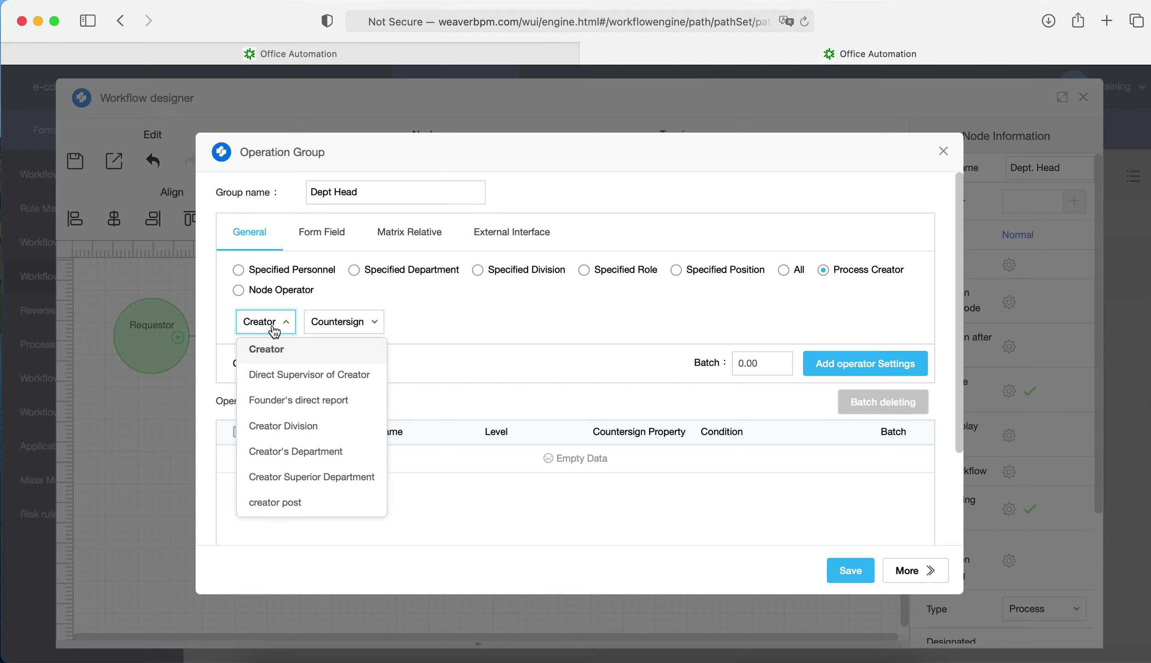
left_click(293, 377)
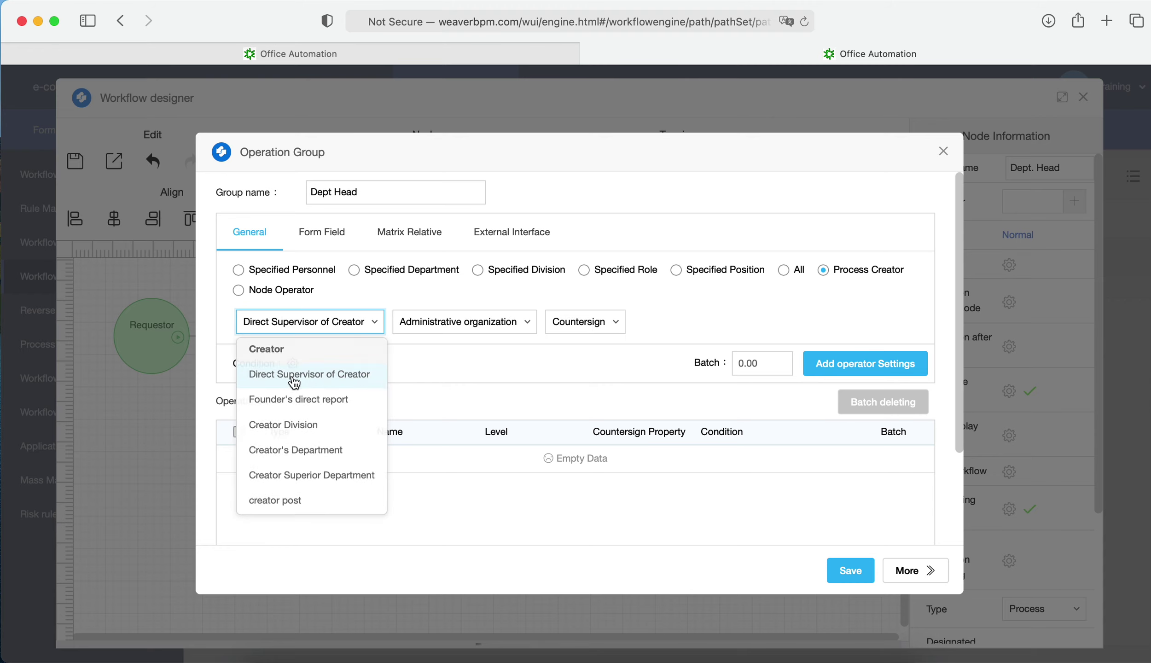
left_click(891, 359)
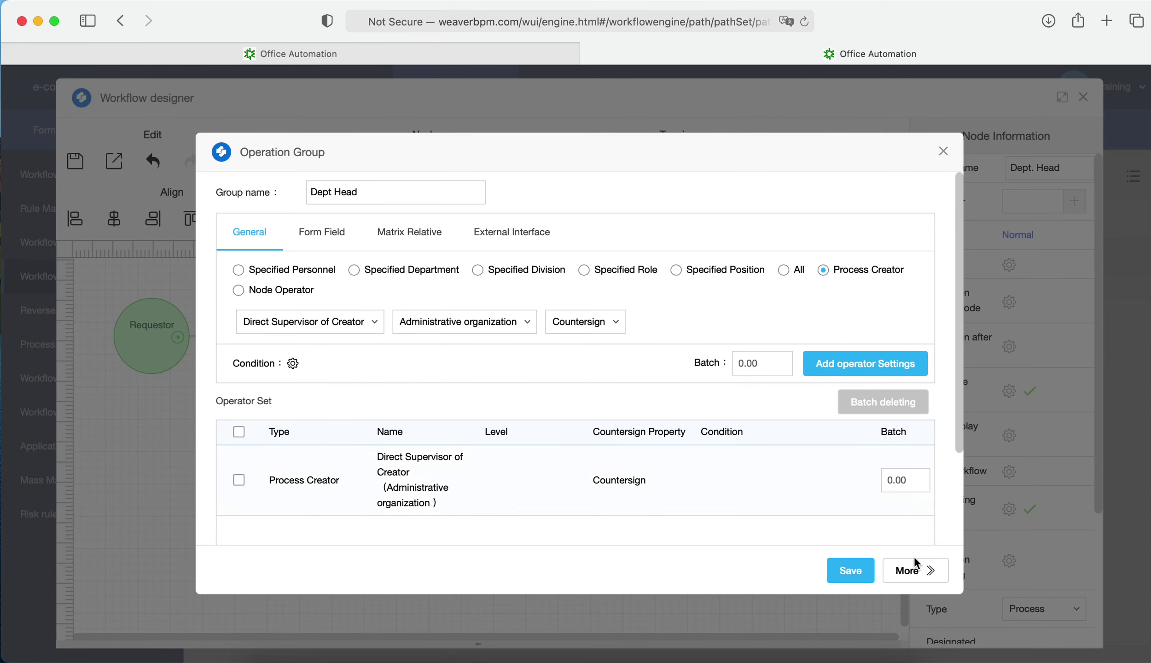
left_click(861, 568)
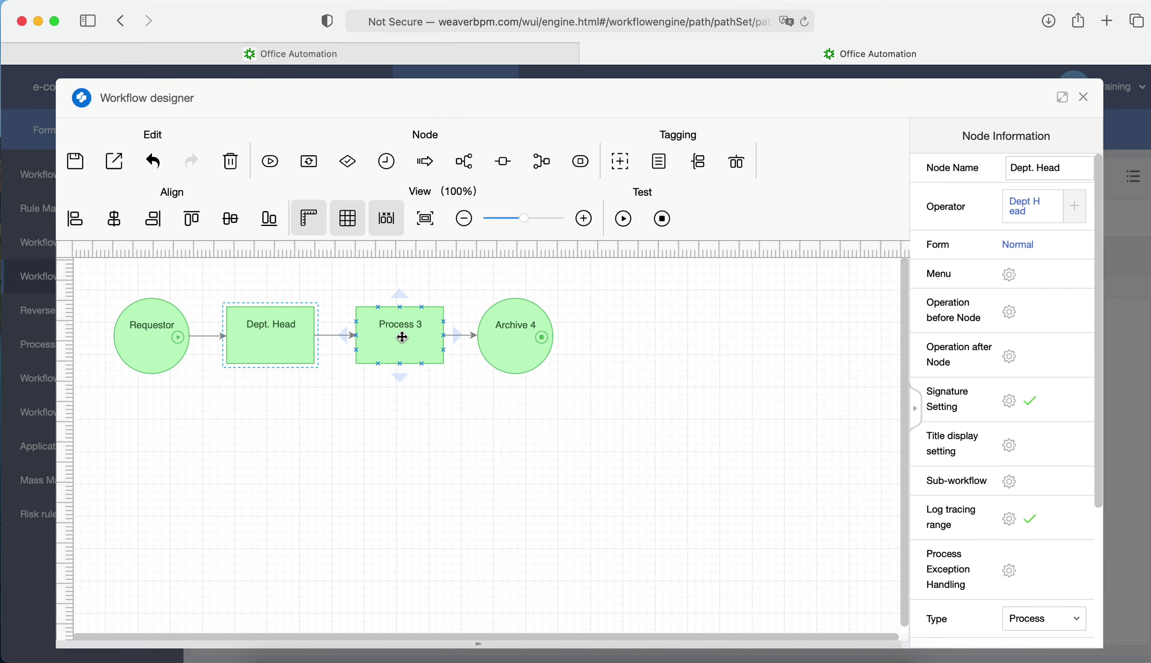
Rename the Process 3 node as HR Dept
left_click(402, 337)
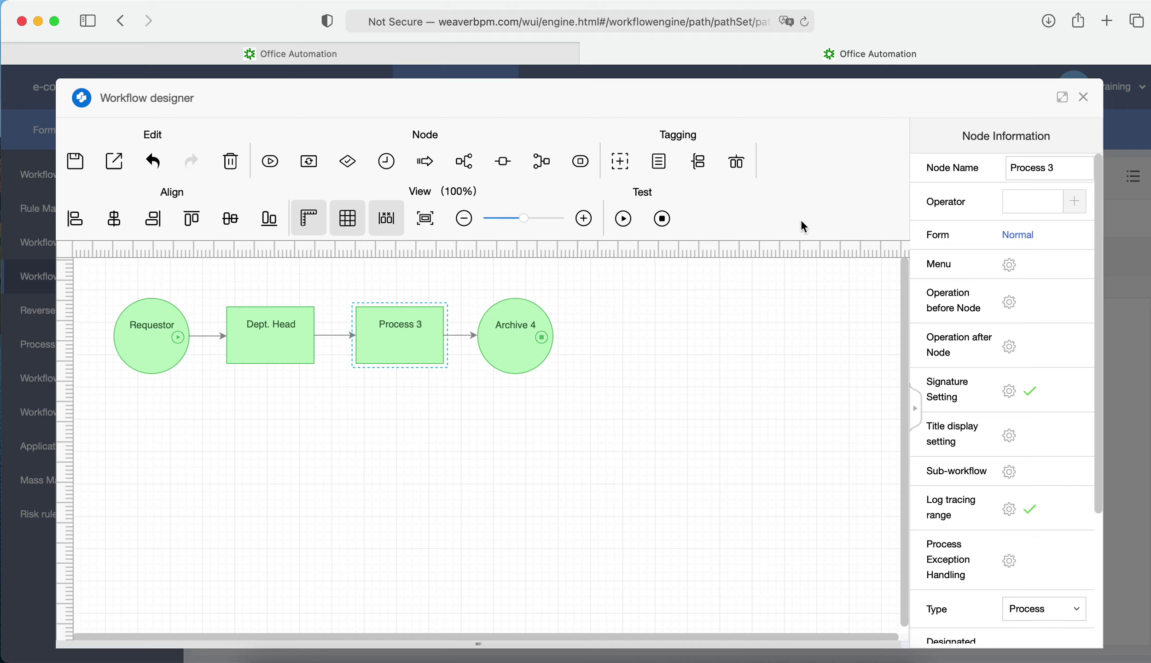
left_click(1053, 168)
left_click_drag(1054, 167, 1008, 168)
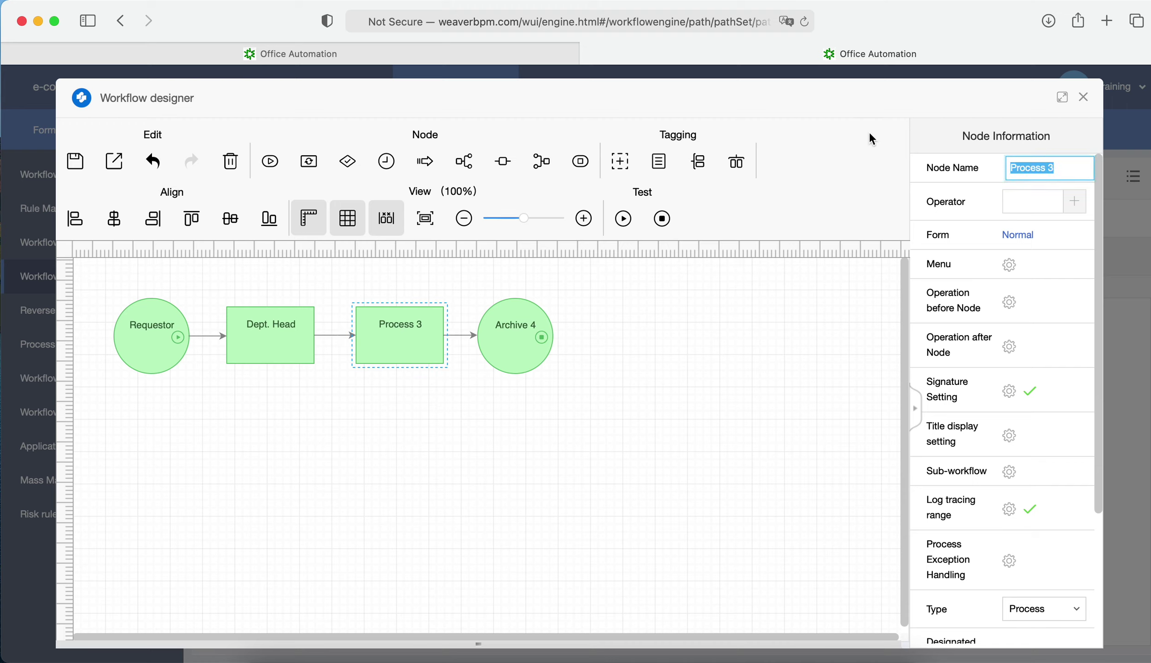
type("HR Dept")
Start a new operation group for the HR Dept node and name it HR
left_click(1068, 203)
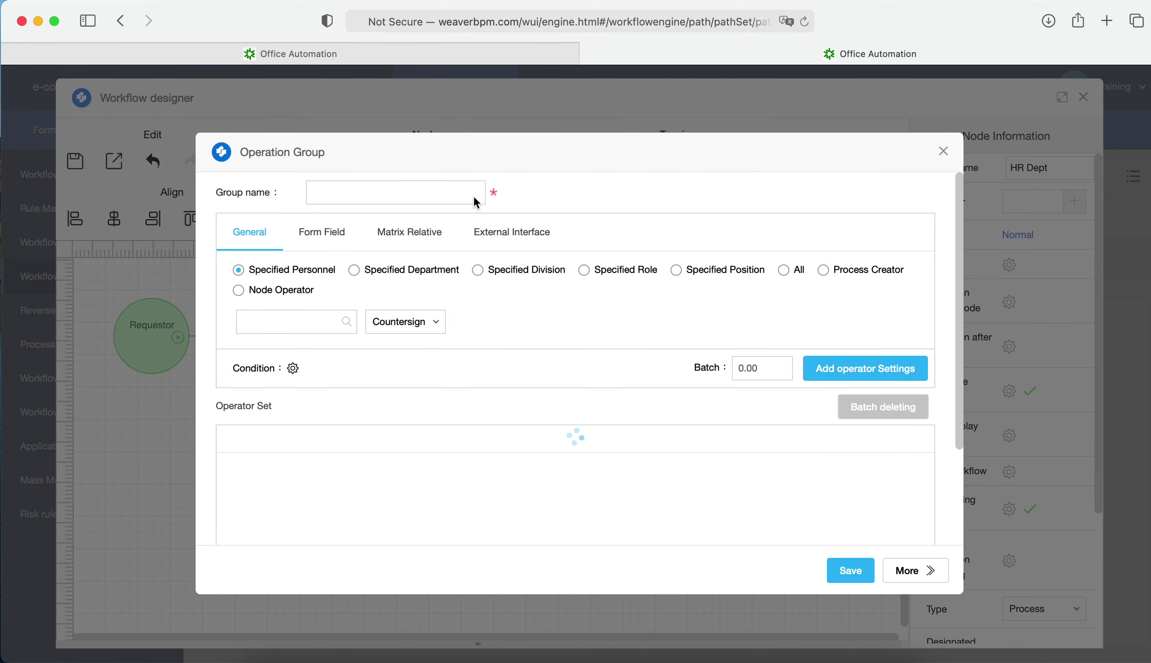
left_click(376, 196)
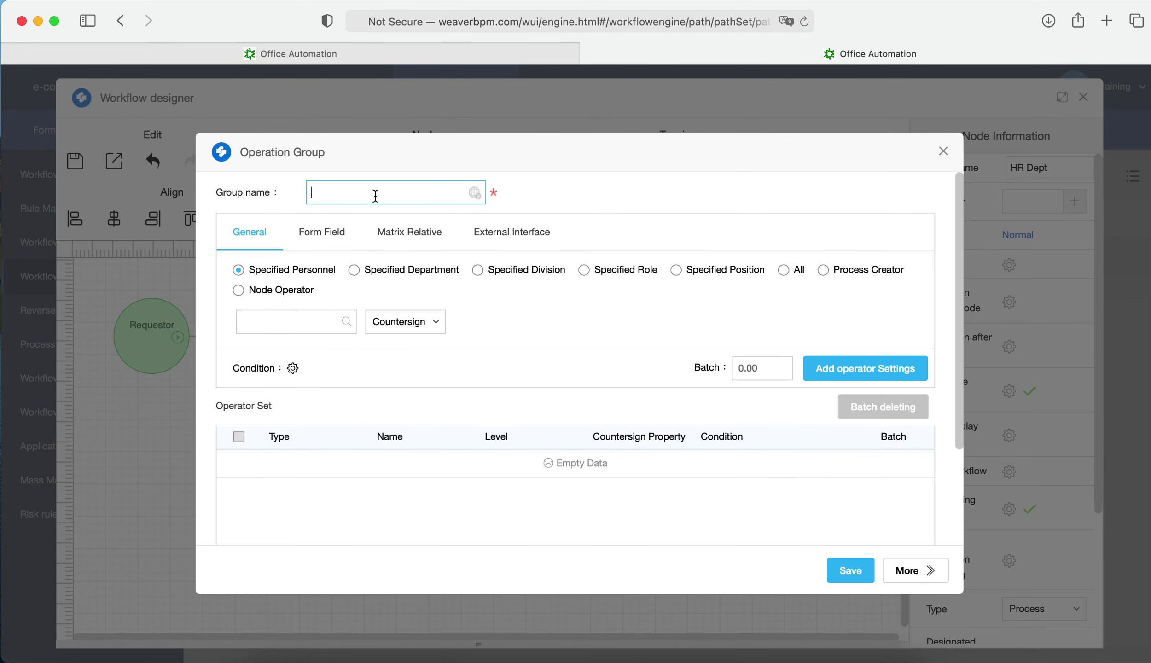
type("HR")
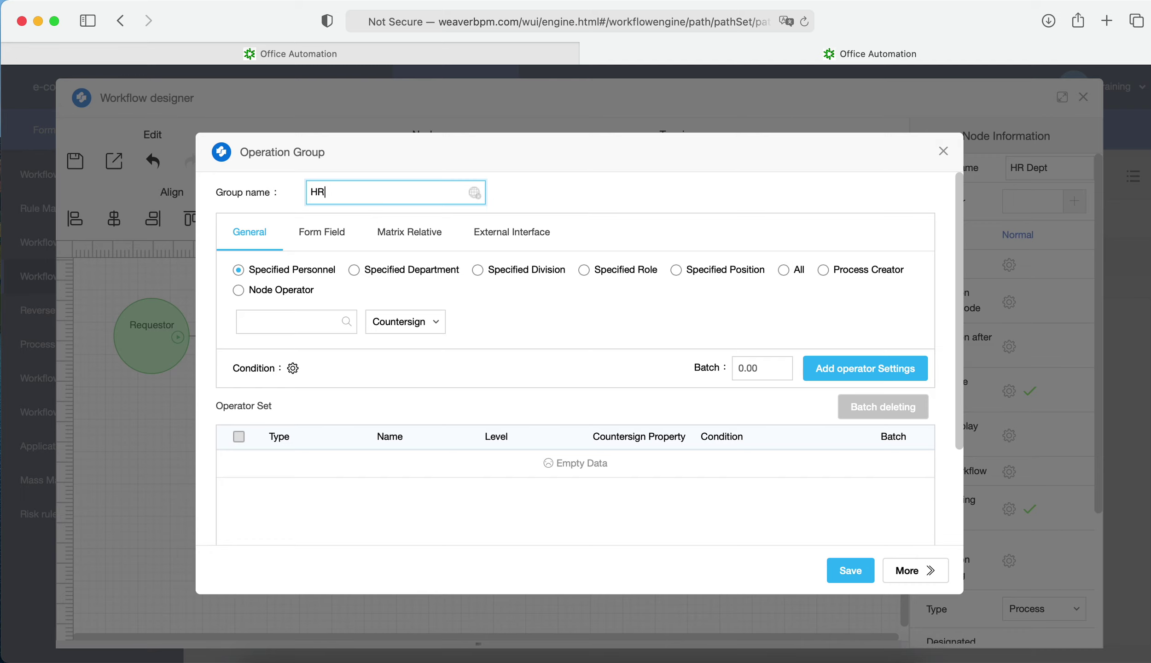
Add the specified department IT Dept. under Training as operator of the HR group and save the group
left_click(422, 271)
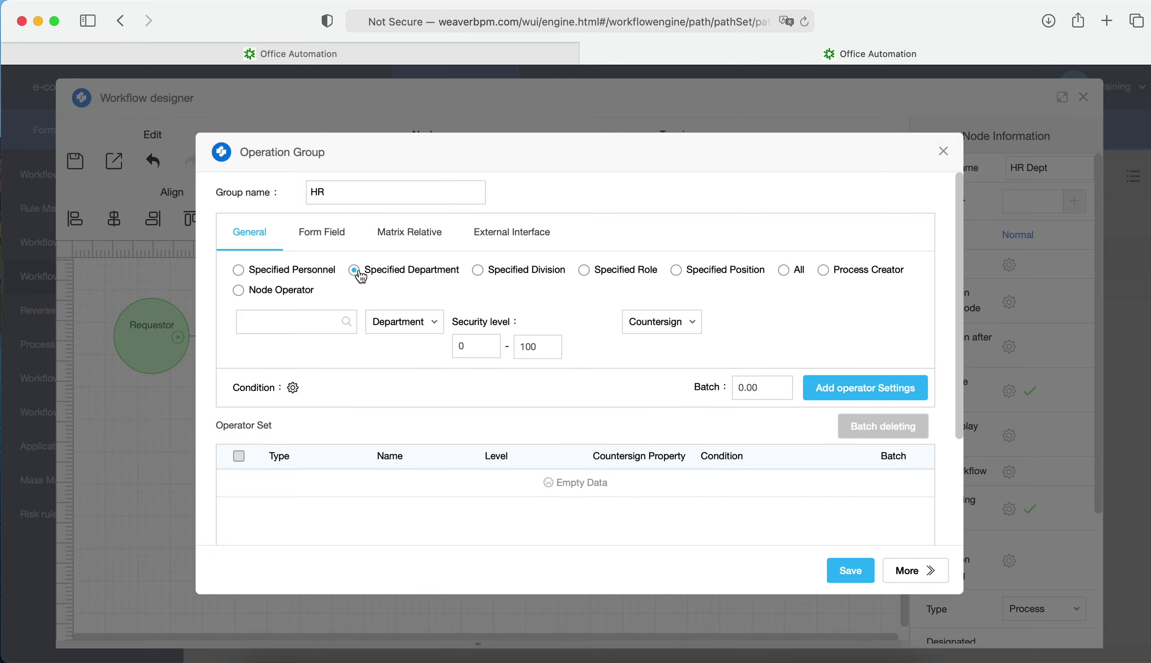
left_click(345, 322)
left_click(296, 290)
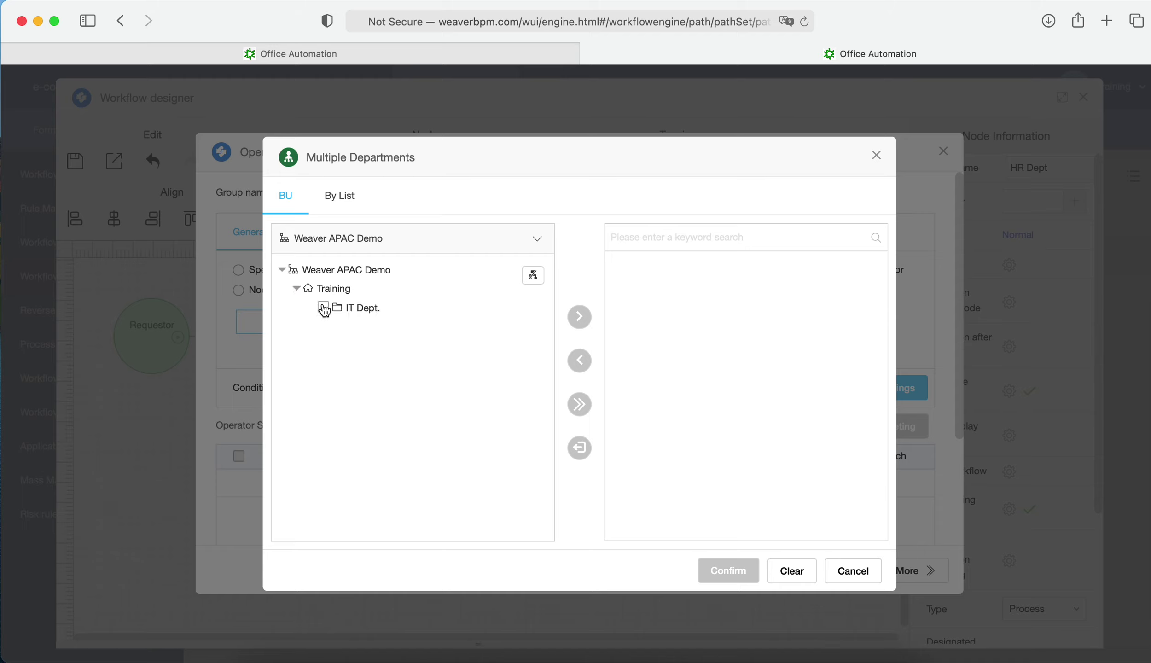
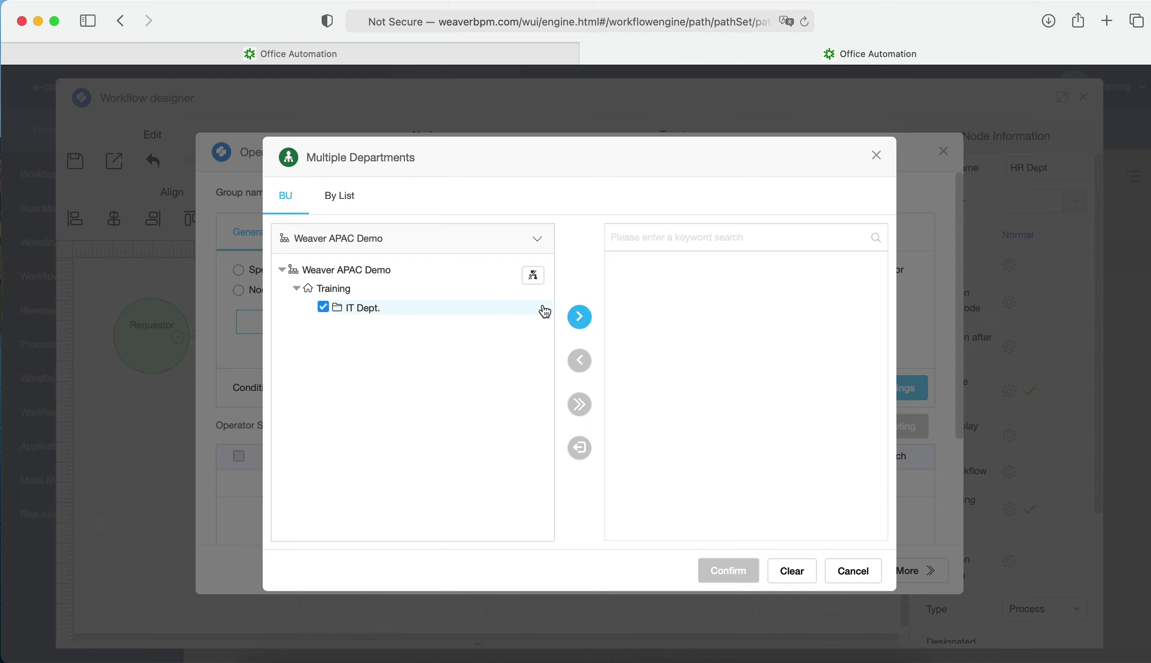
left_click(579, 316)
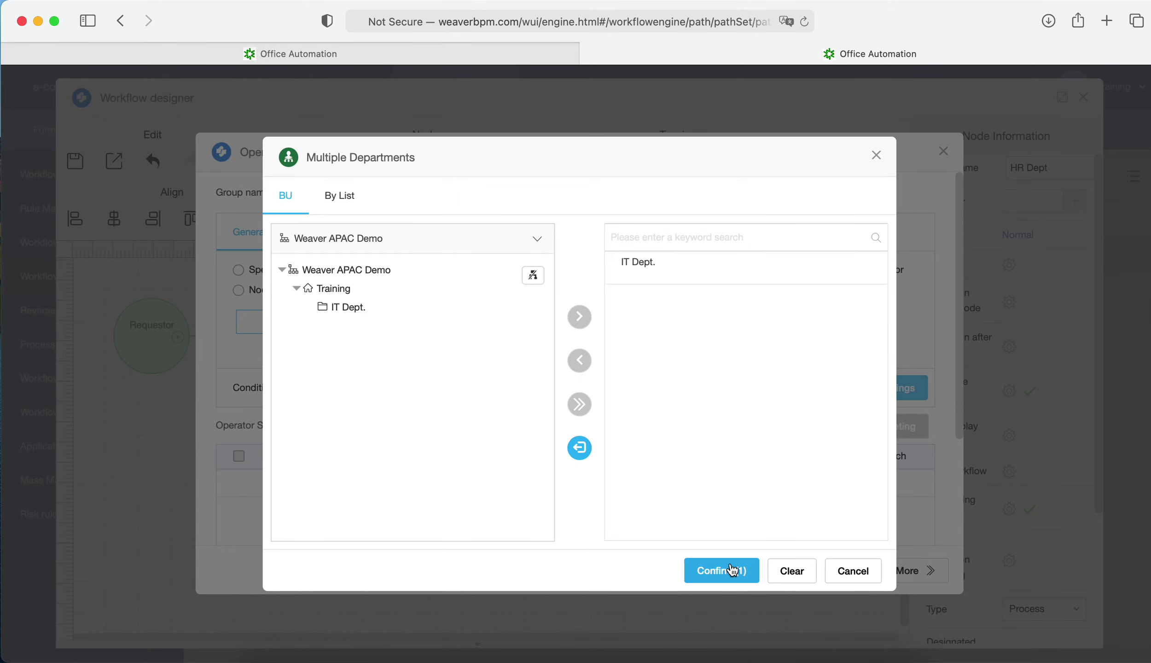
left_click(732, 568)
left_click(824, 392)
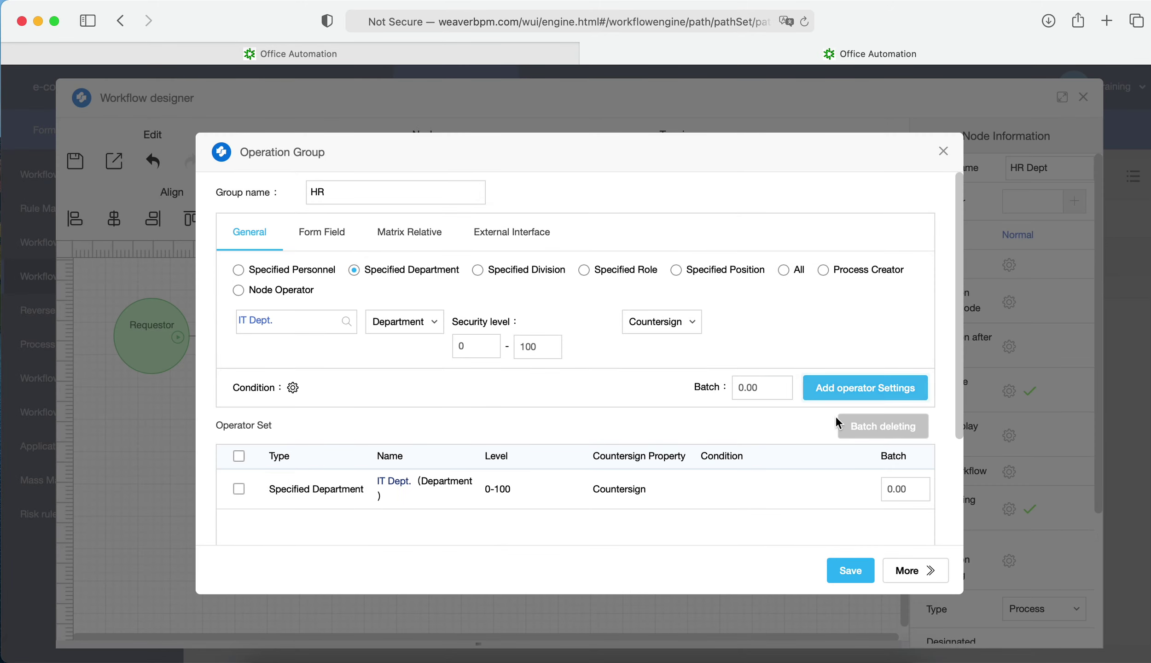
left_click(848, 571)
Give the Archive 4 node an operation group named End with the process creator as operator, and save it
left_click(525, 338)
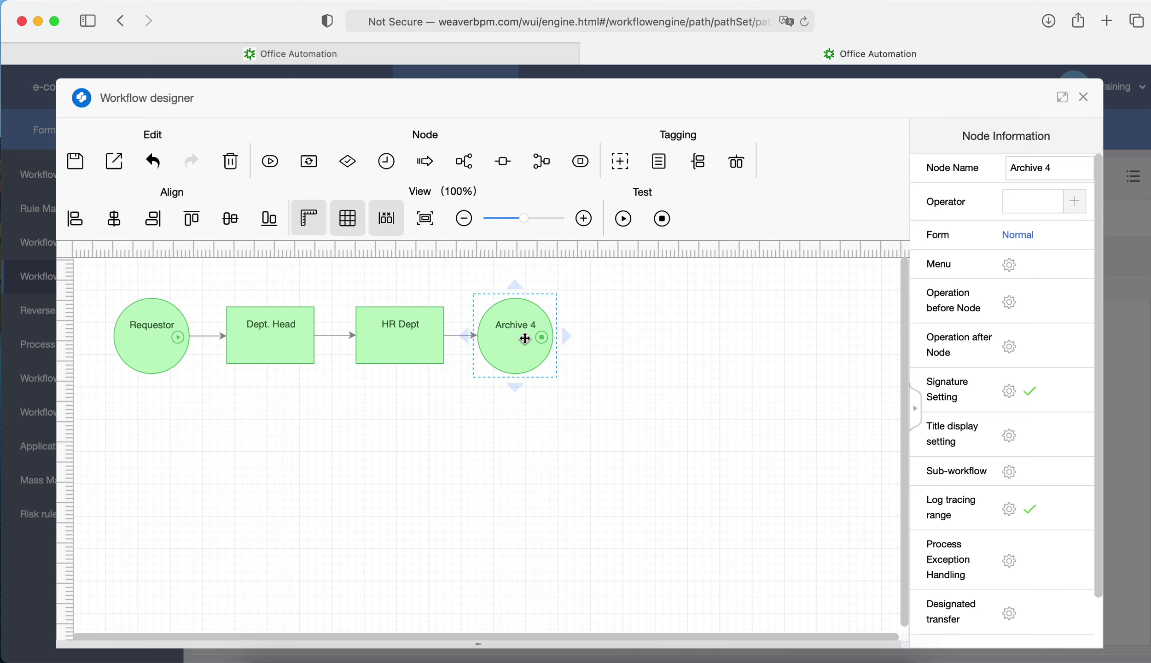
left_click(1075, 202)
left_click(416, 193)
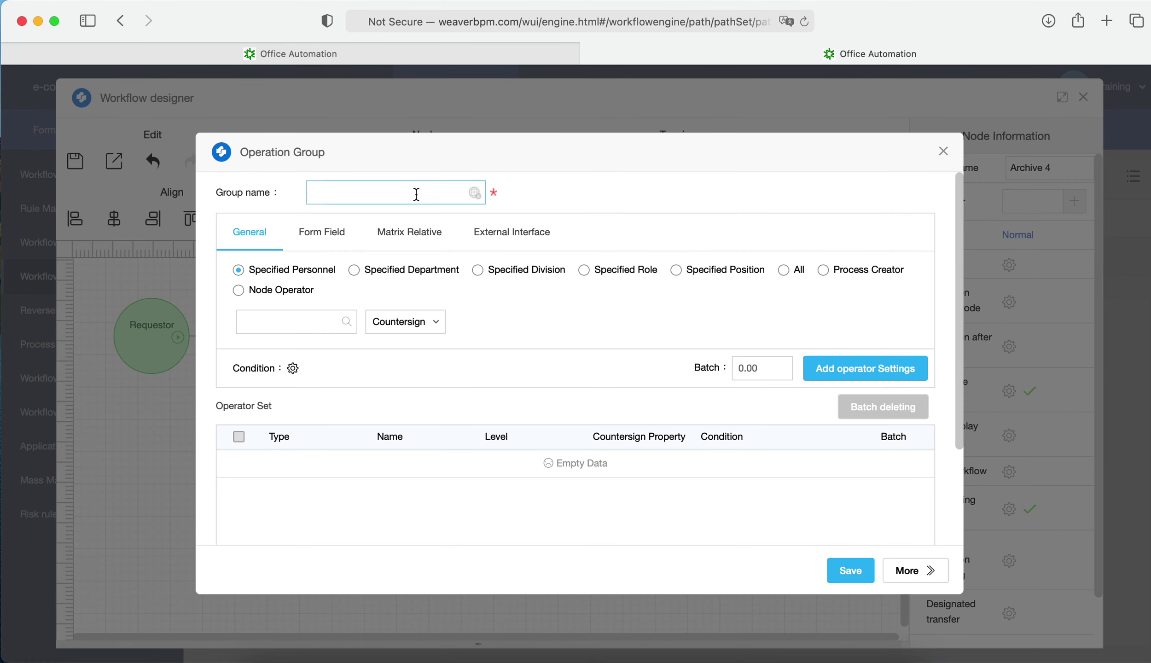
type("eND")
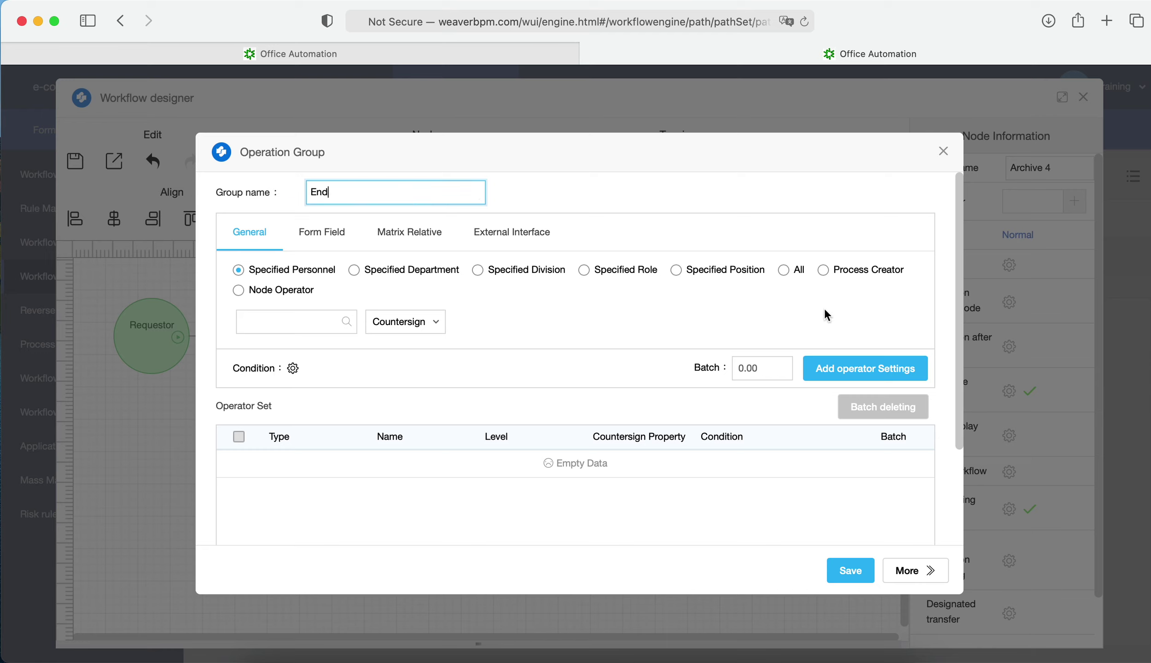
left_click(824, 270)
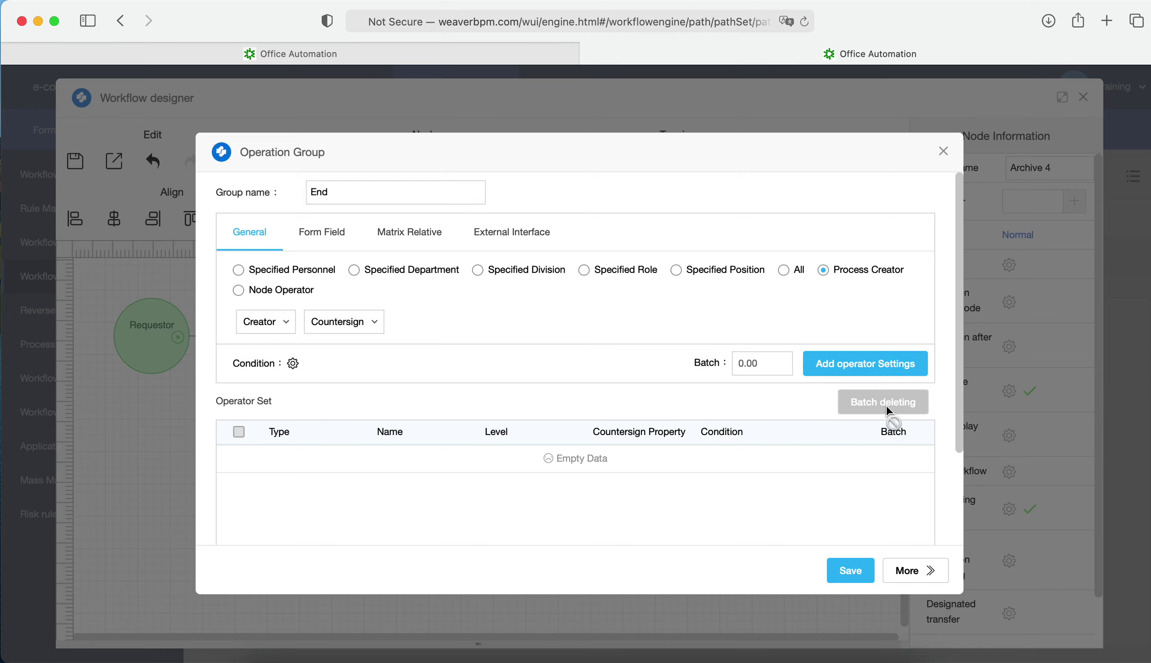
left_click(866, 365)
left_click(850, 571)
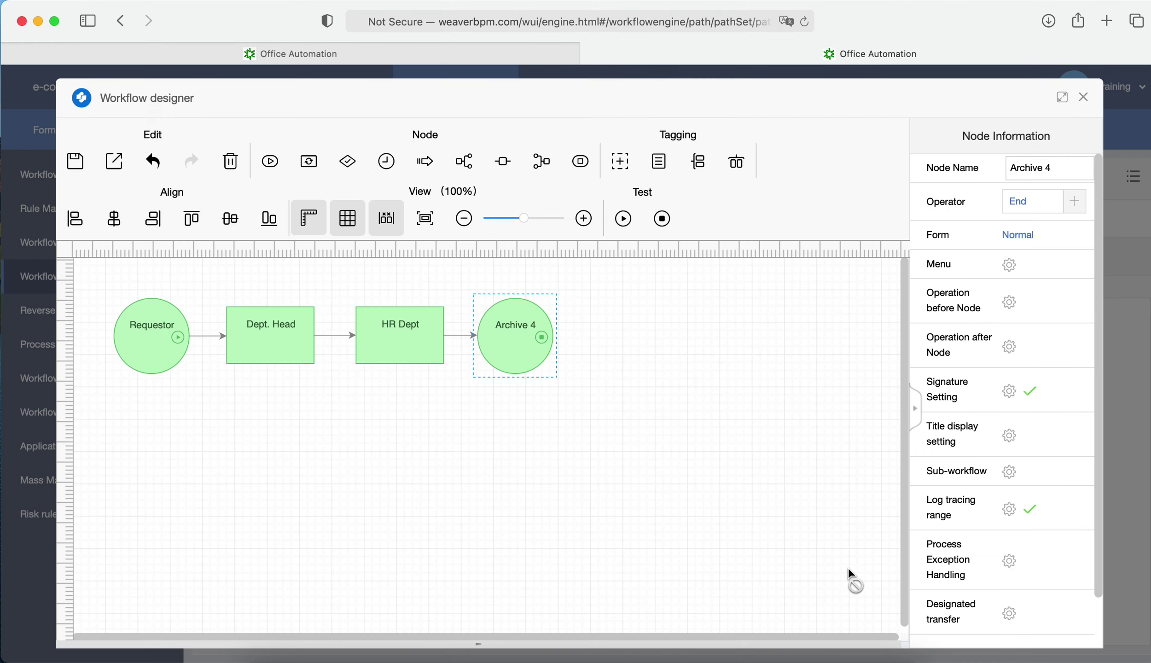
Rename the Archive 4 node as End and save the flow chart without testing it
triple_click(1079, 168)
type("End")
left_click(91, 161)
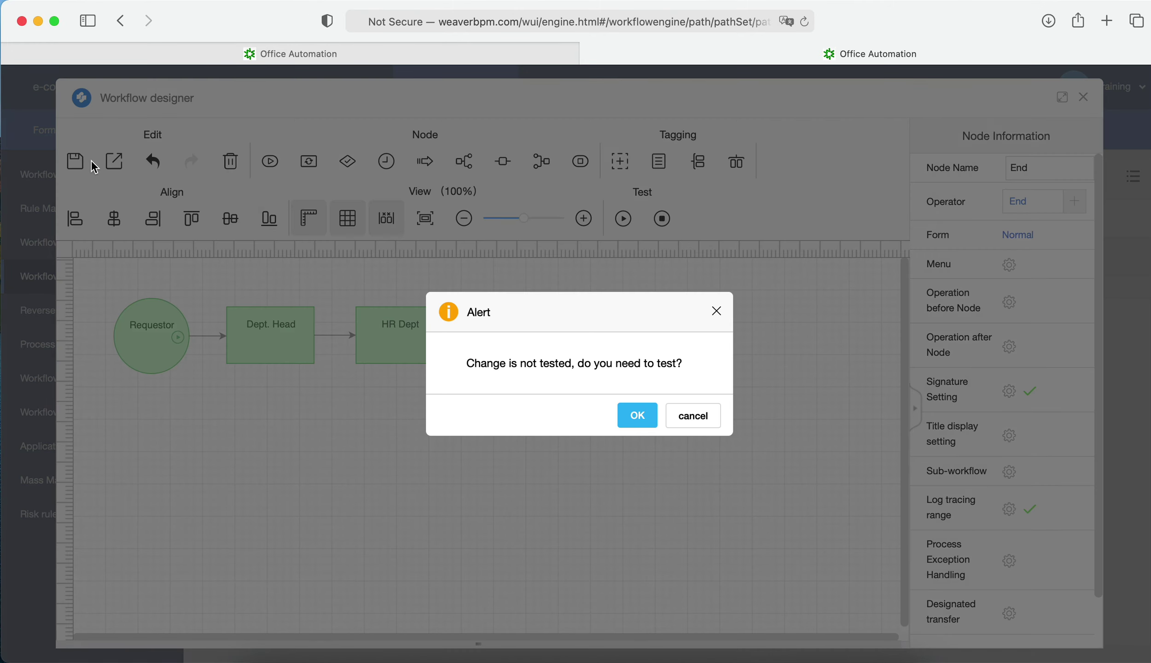
left_click(676, 413)
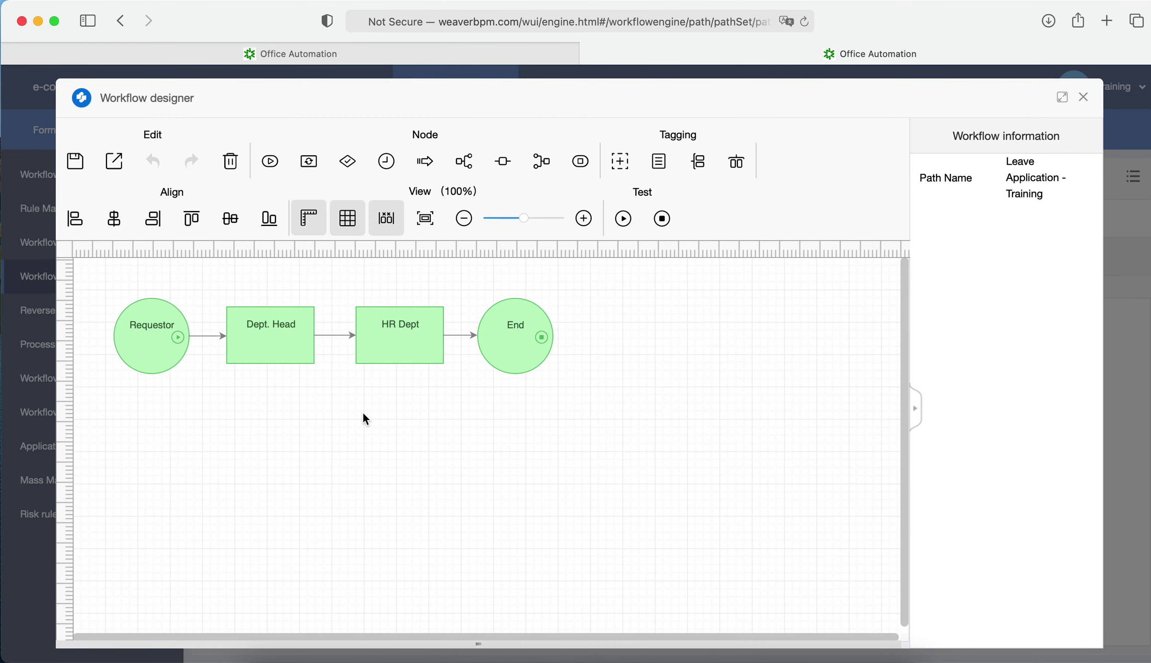
Set the display mode of the Requestor node's form to Html Mode
left_click(133, 333)
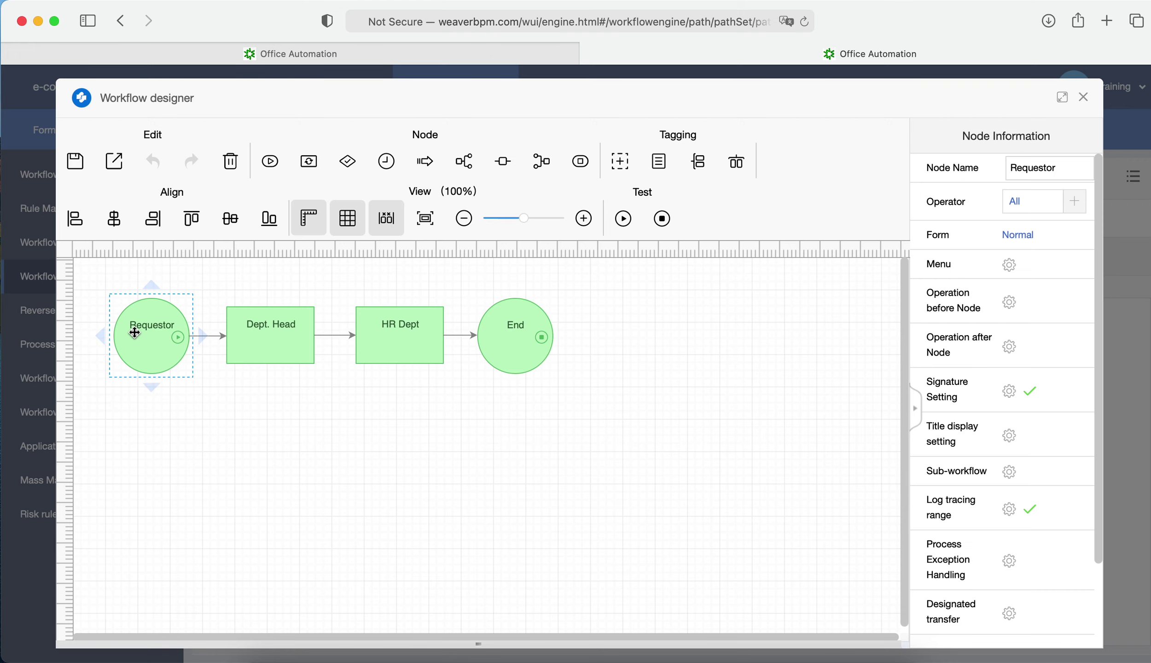
left_click(1026, 236)
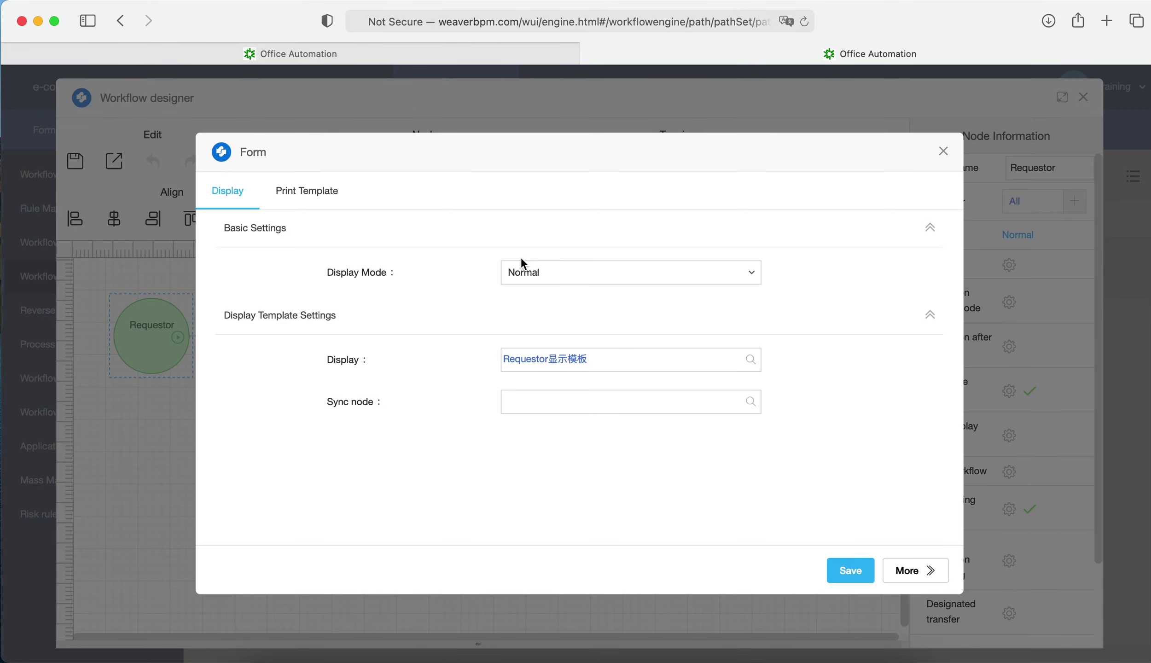
left_click(610, 281)
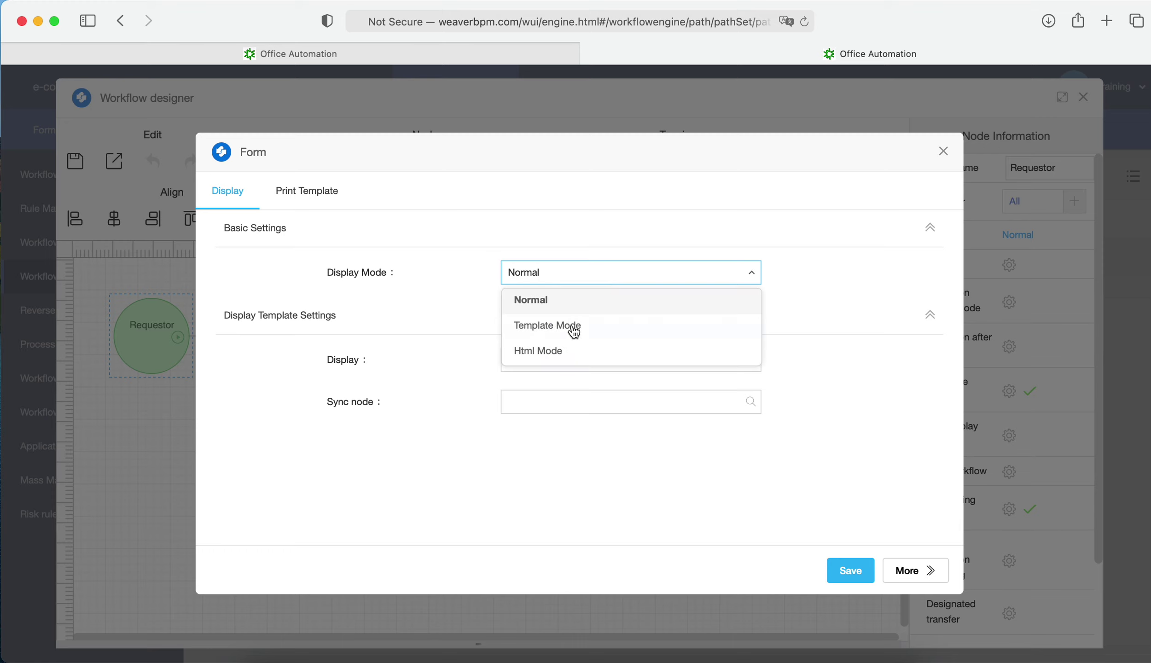
left_click(557, 353)
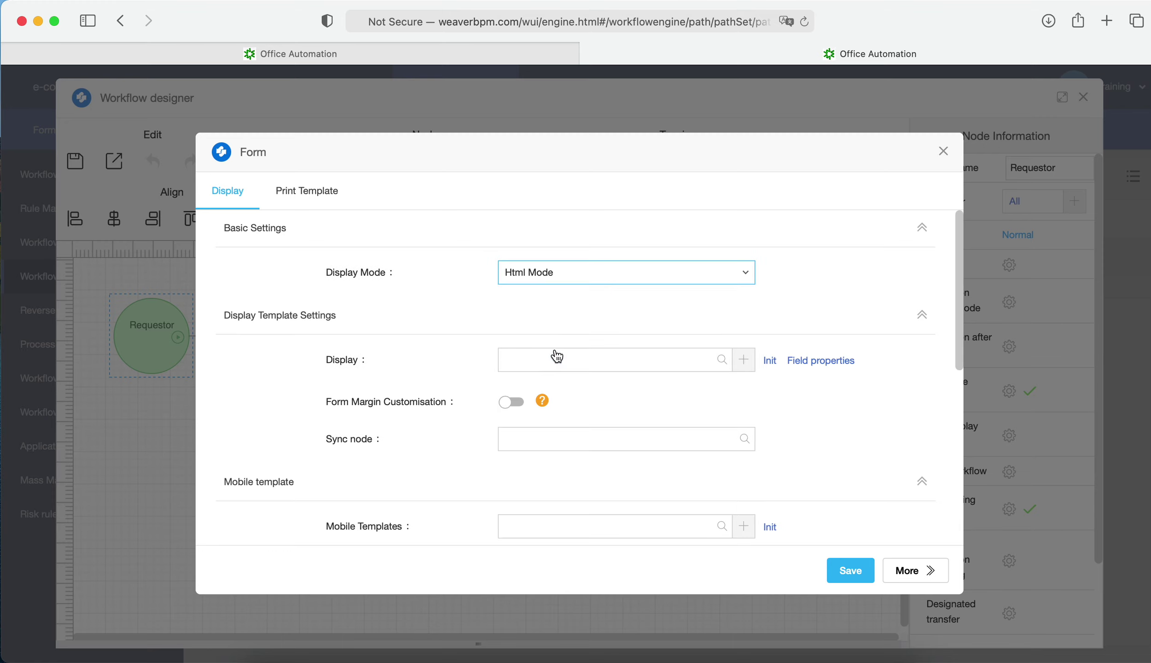
Initialize the Requestor display template in Advanced mode with the Indigo Linear style, continuing without field grouping
left_click(770, 361)
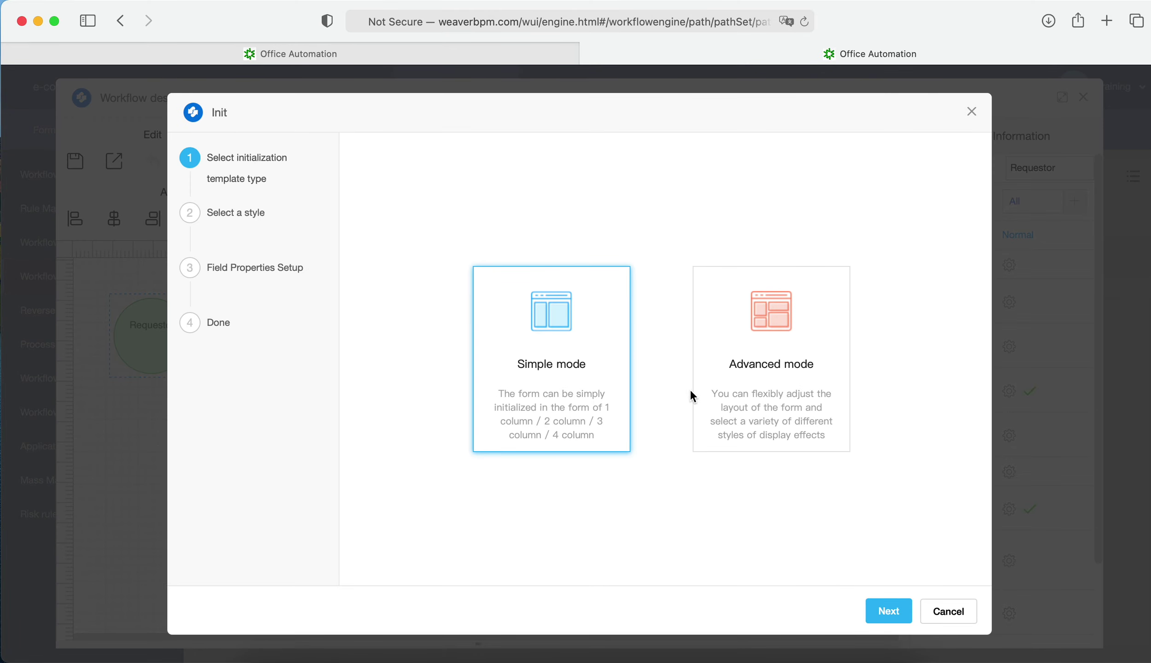
left_click(760, 345)
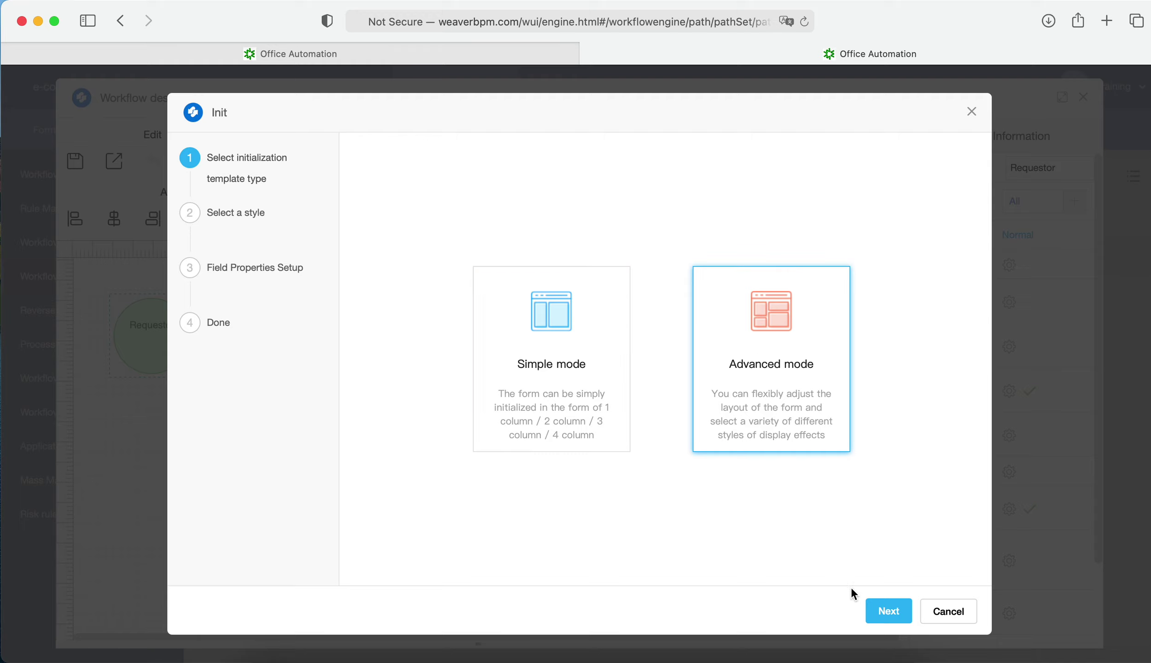
left_click(887, 613)
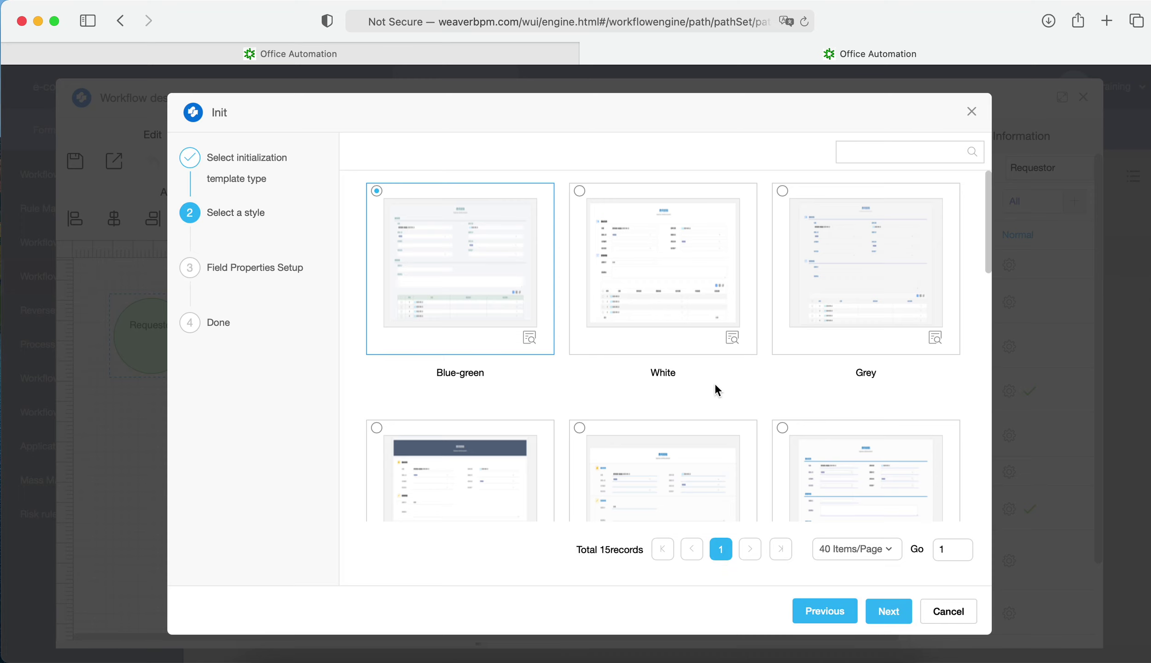
scroll(715, 382, "down", 3)
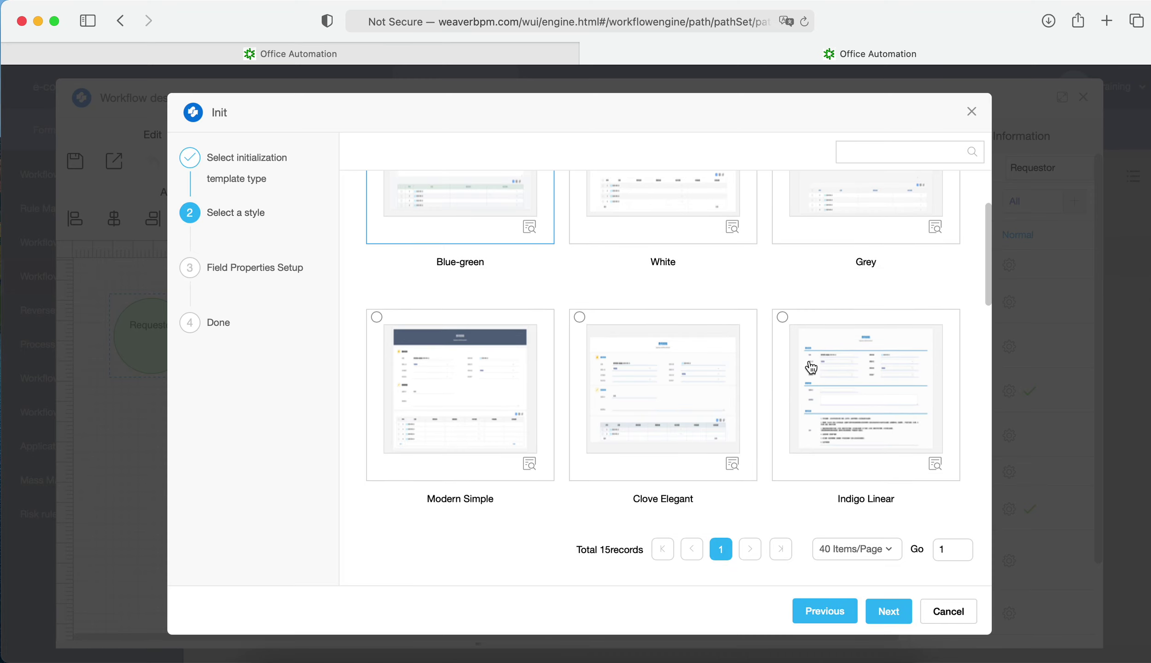
left_click(784, 317)
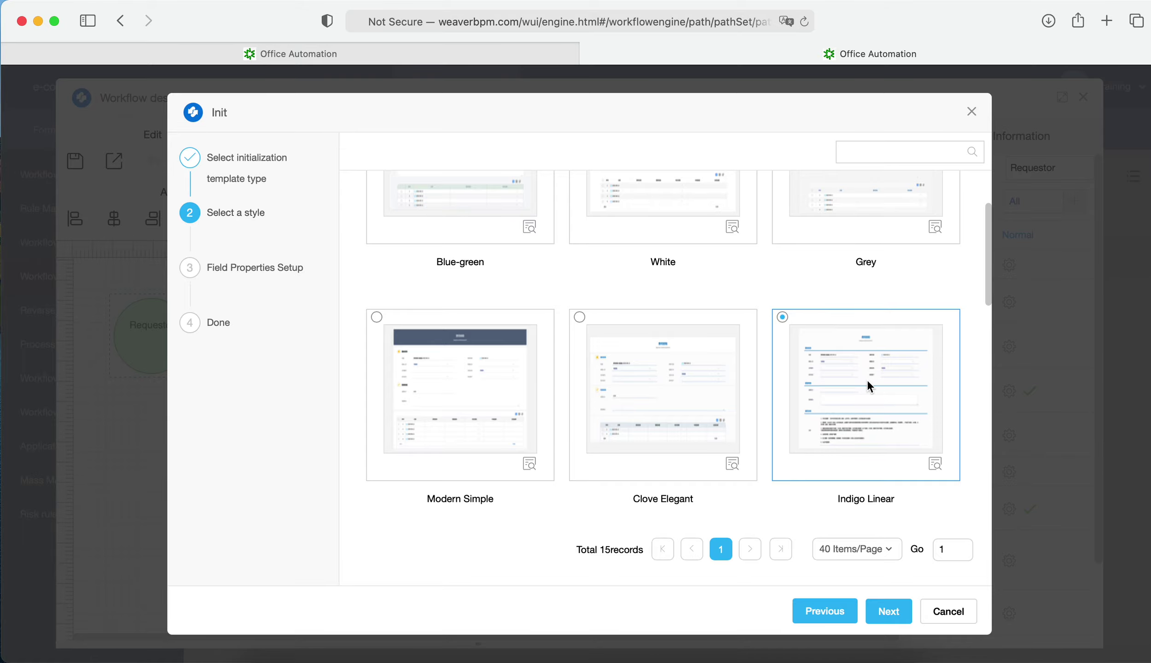
left_click(884, 613)
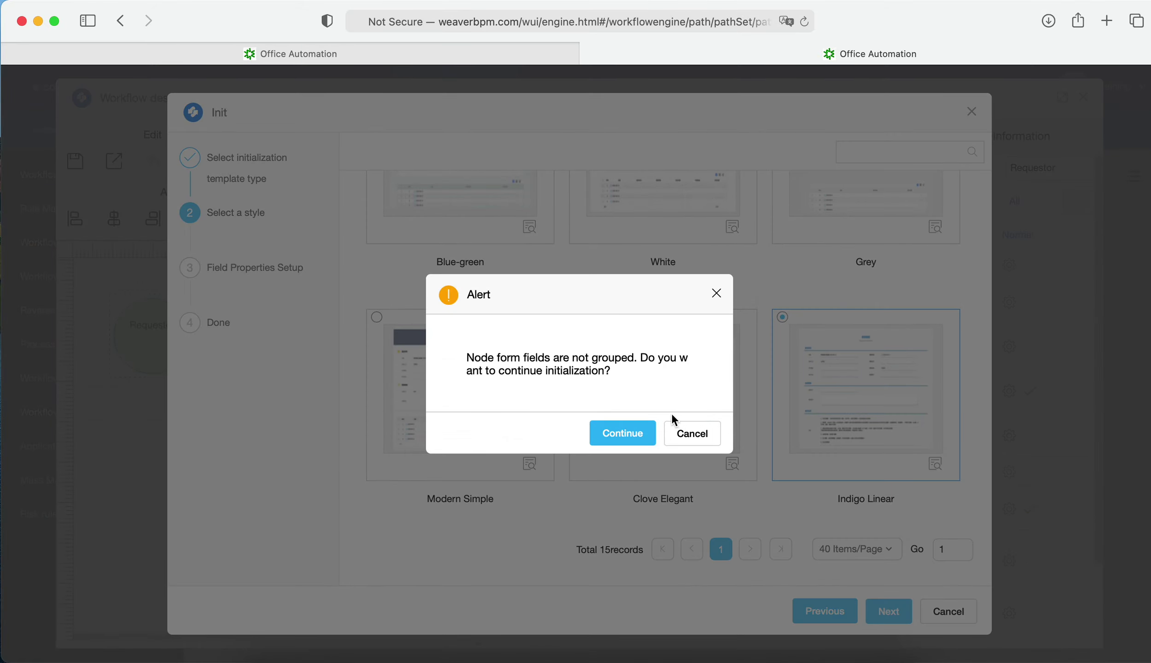
left_click(629, 433)
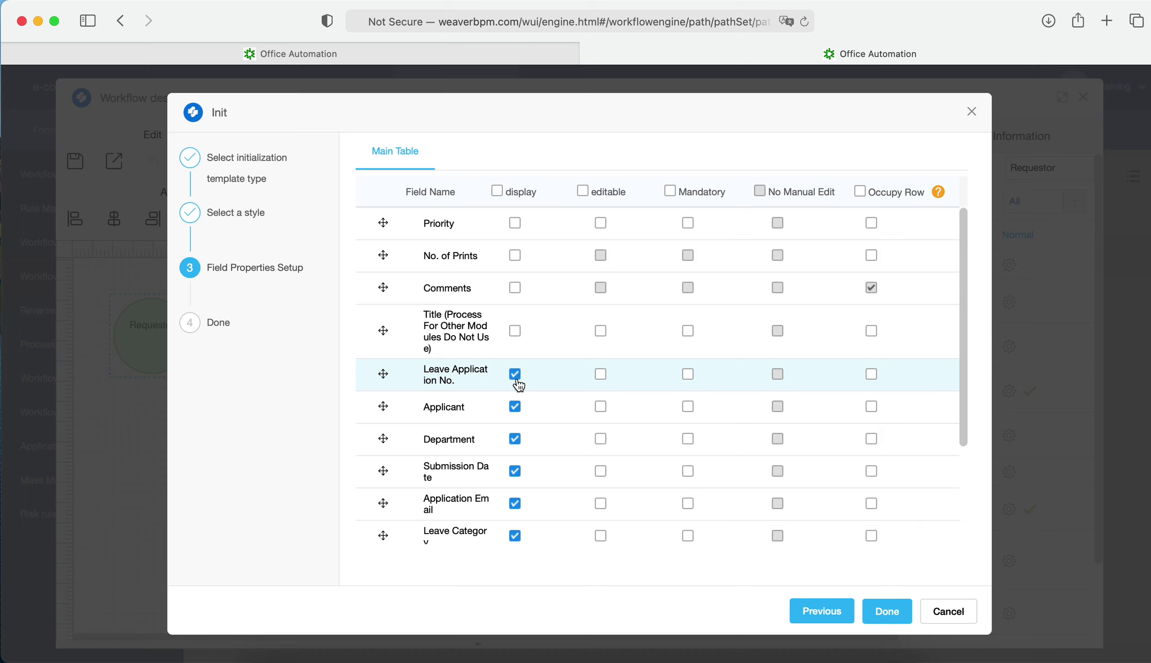
Set the last field in the main table's field properties to occupy a full row
scroll(518, 382, "down", 5)
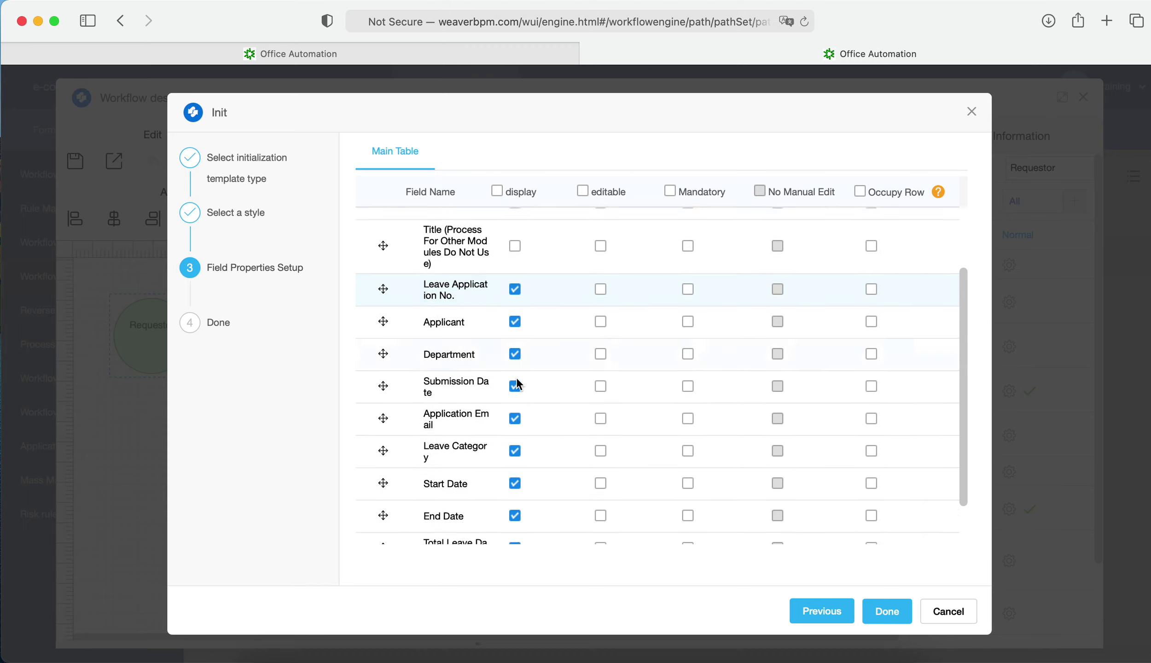
left_click(871, 527)
scroll(737, 355, "up", 1)
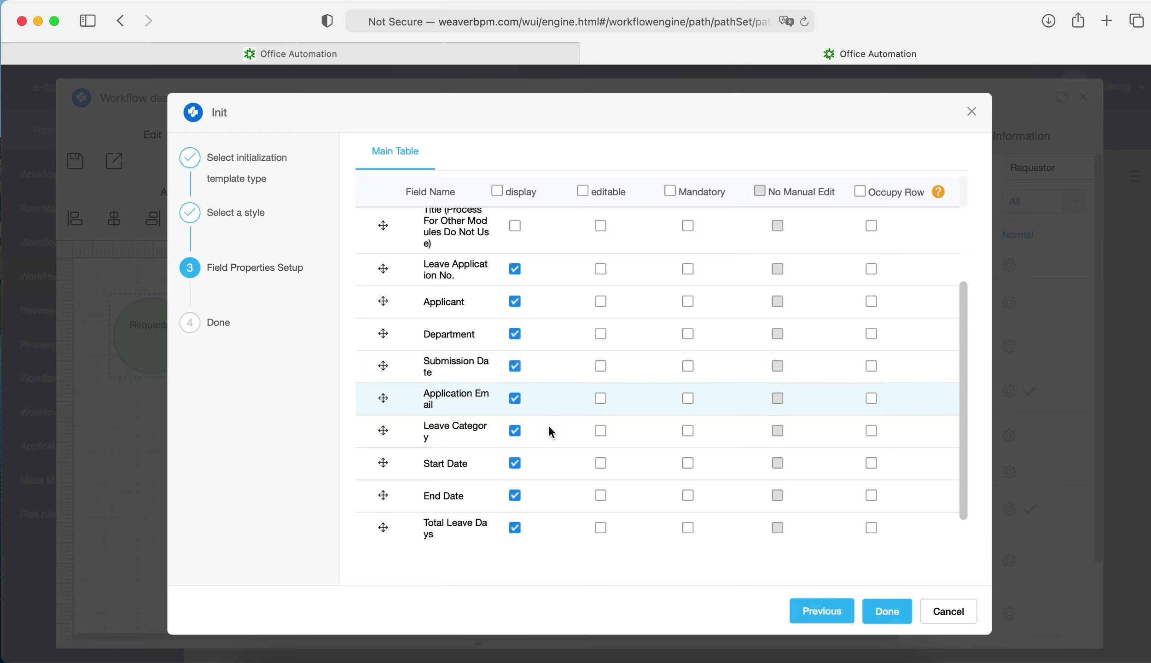
Review the main table's field properties and finish the initialization as a new template
scroll(550, 514, "down", 1)
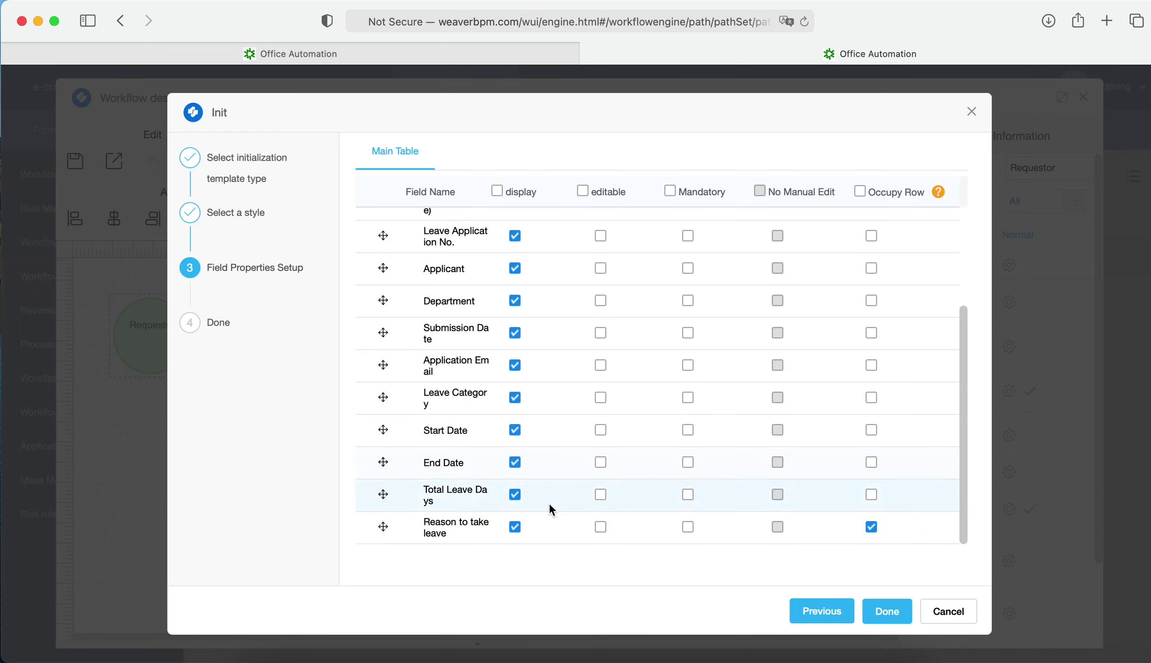
scroll(585, 518, "up", 3)
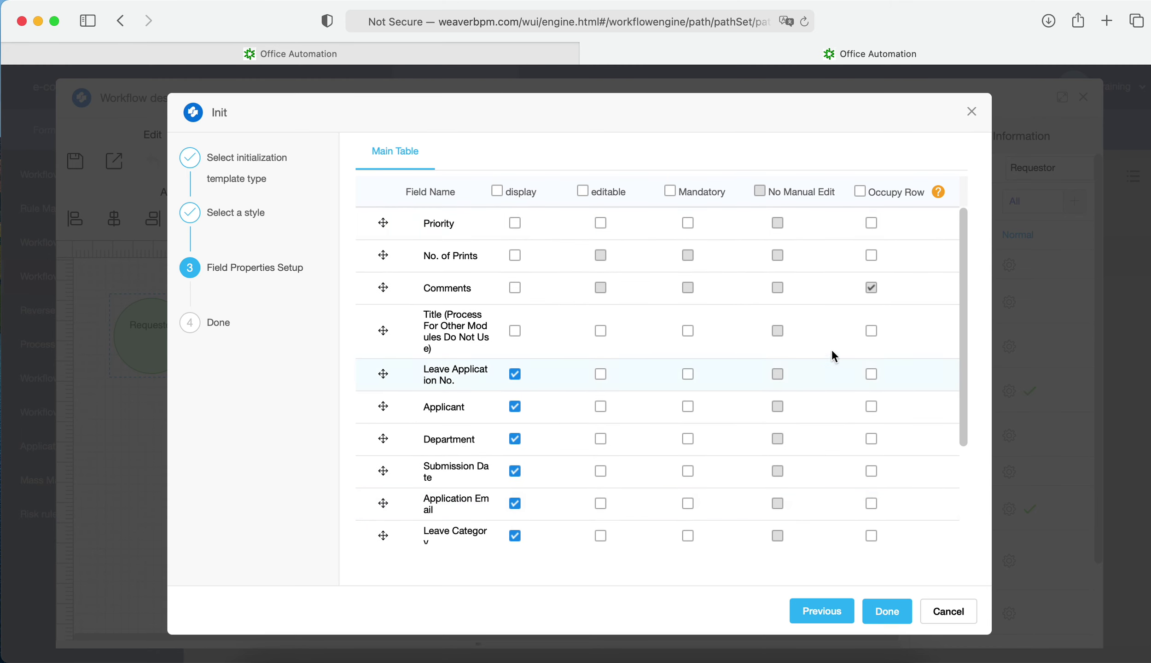
left_click(880, 621)
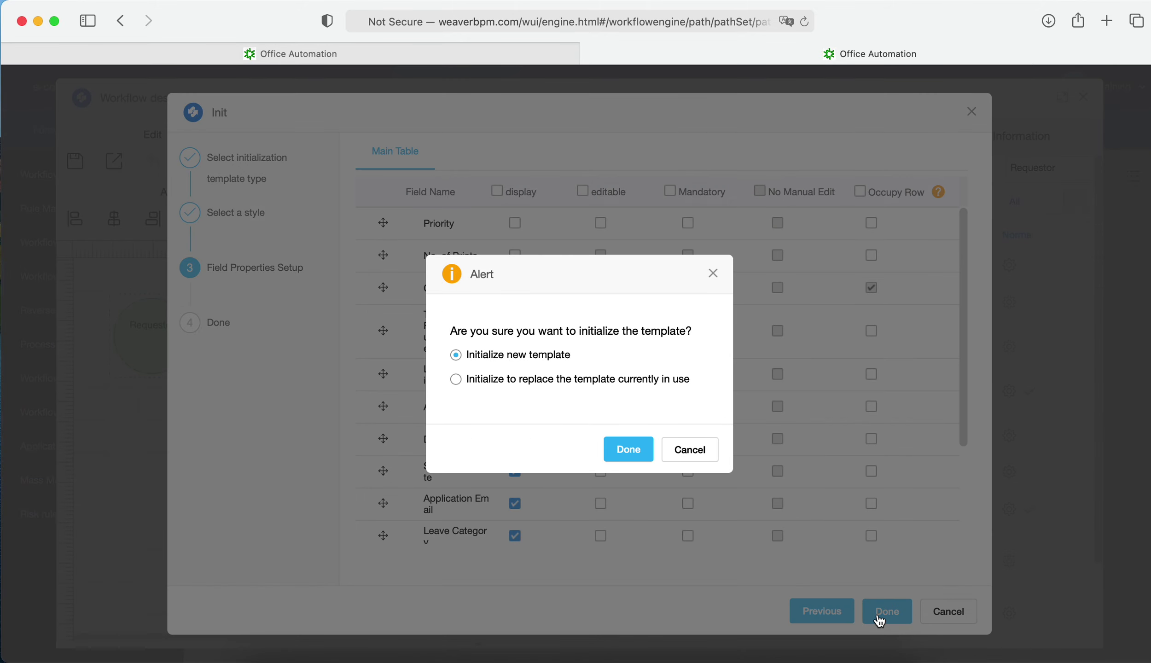
left_click(616, 446)
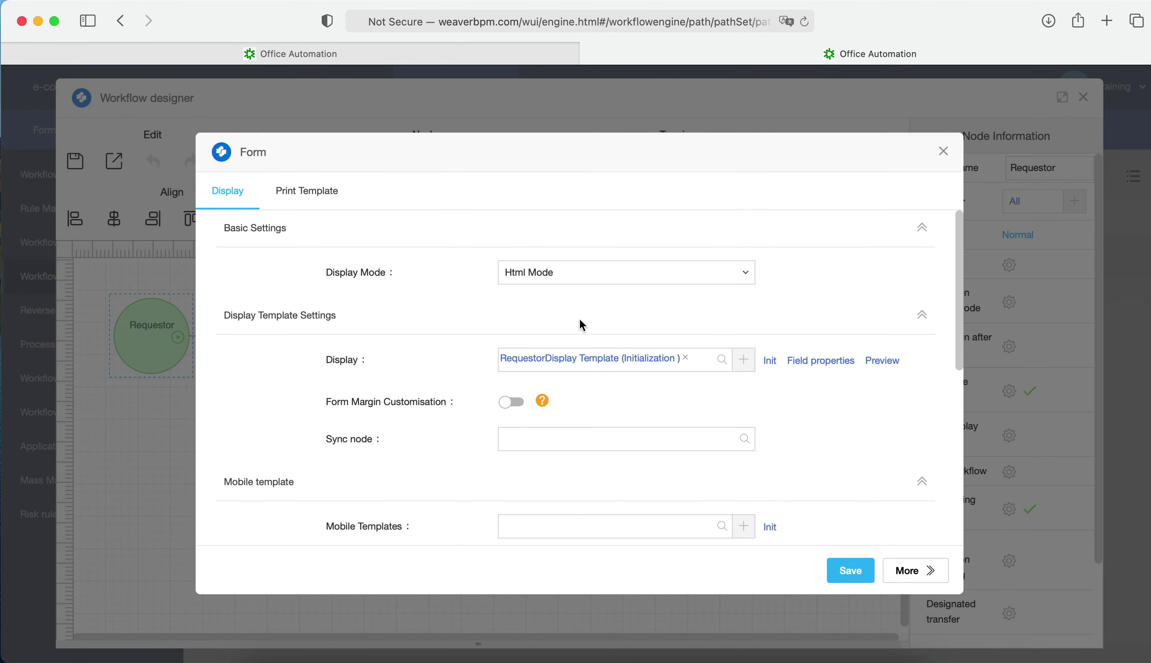
Sync the Requestor display template to the Dept. Head, HR Dept and End nodes and save the form settings
left_click(745, 441)
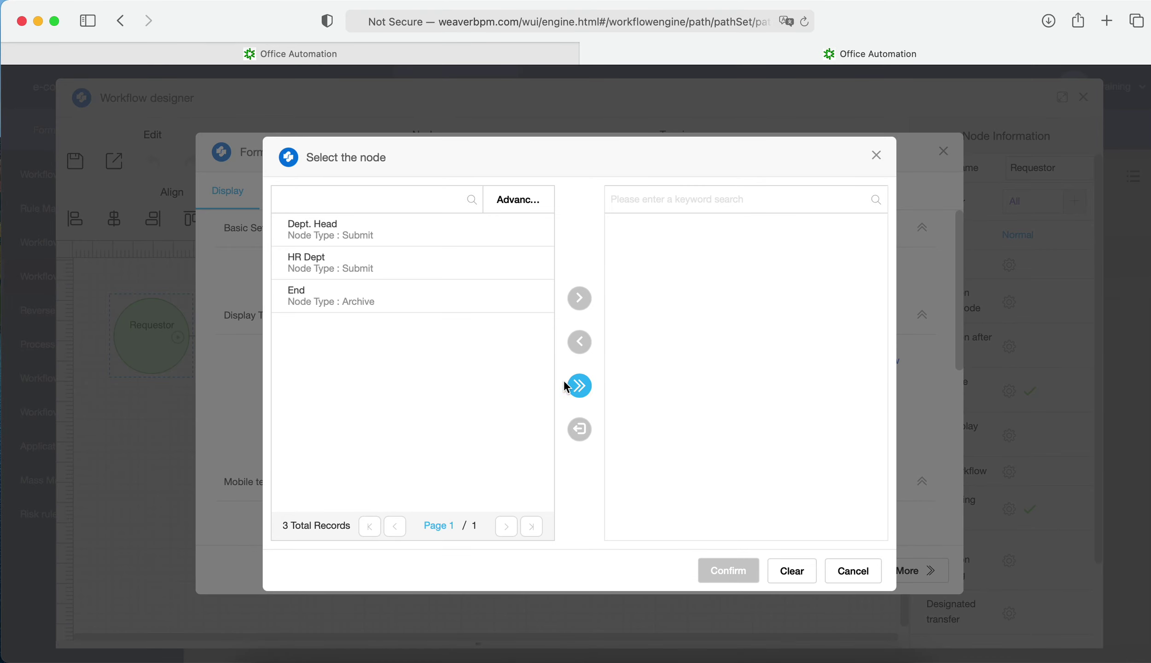
left_click(578, 386)
left_click(740, 575)
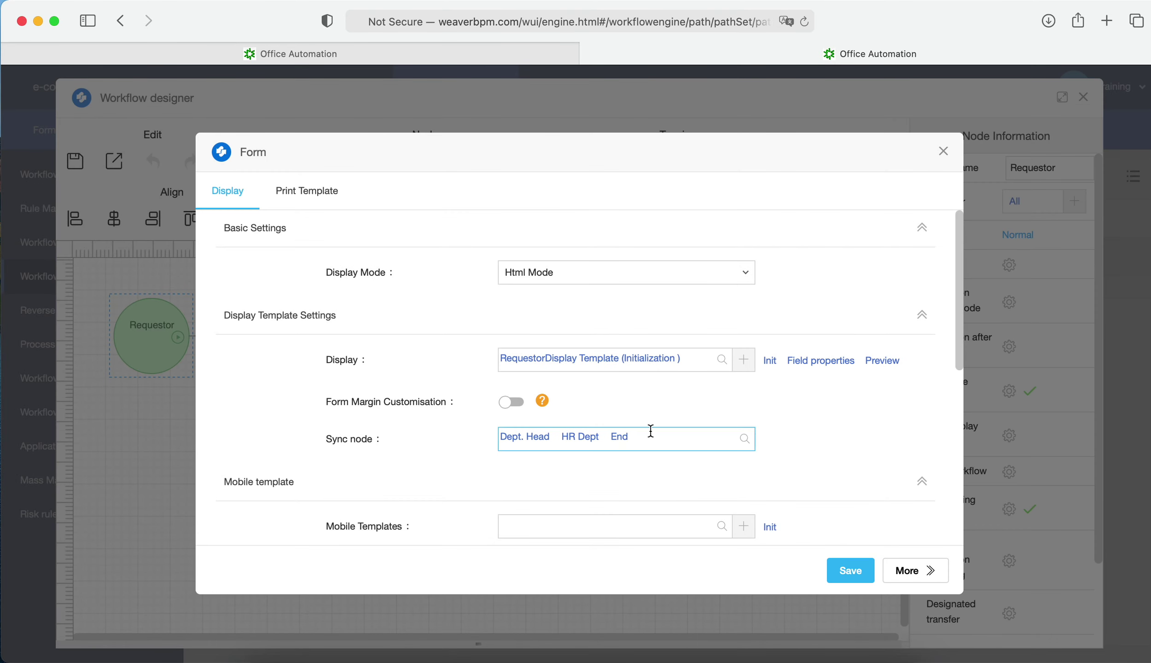
left_click(852, 573)
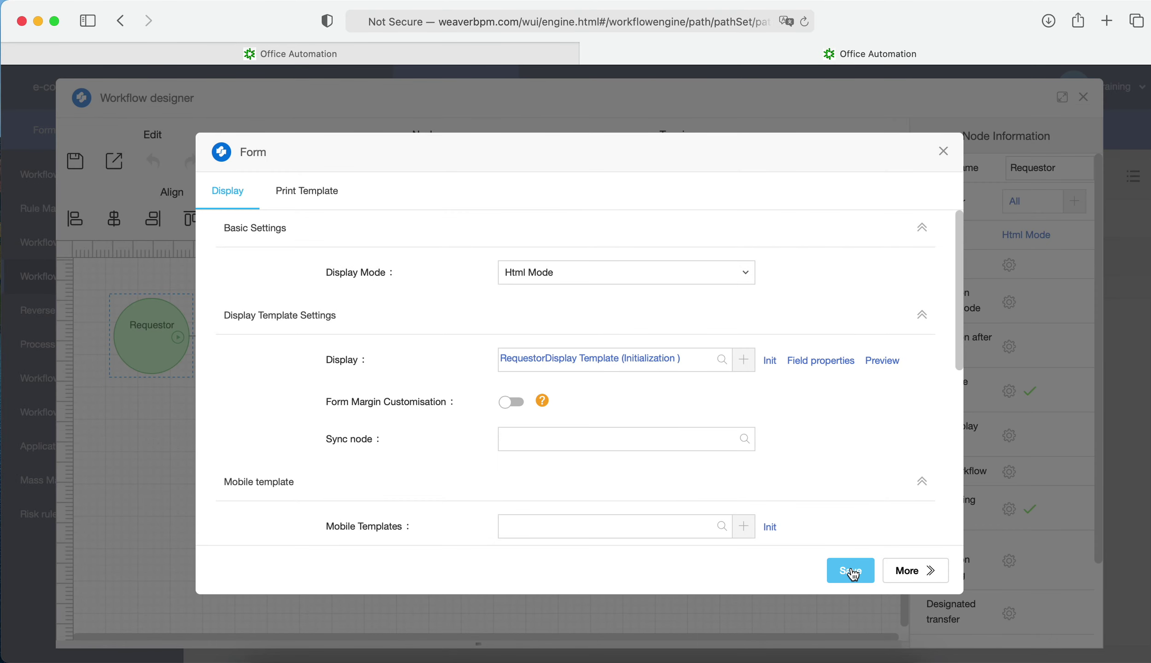
Start a new Leave Application - Training request from the Workflow module of the user portal
left_click(323, 50)
mouse_move(253, 90)
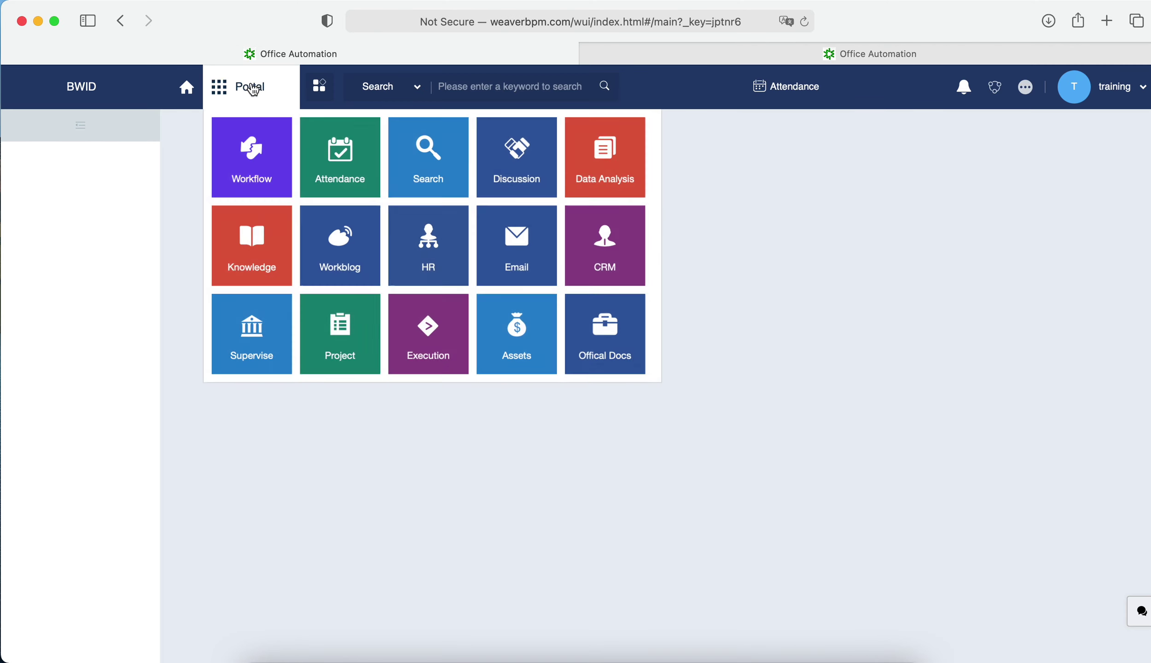
left_click(254, 171)
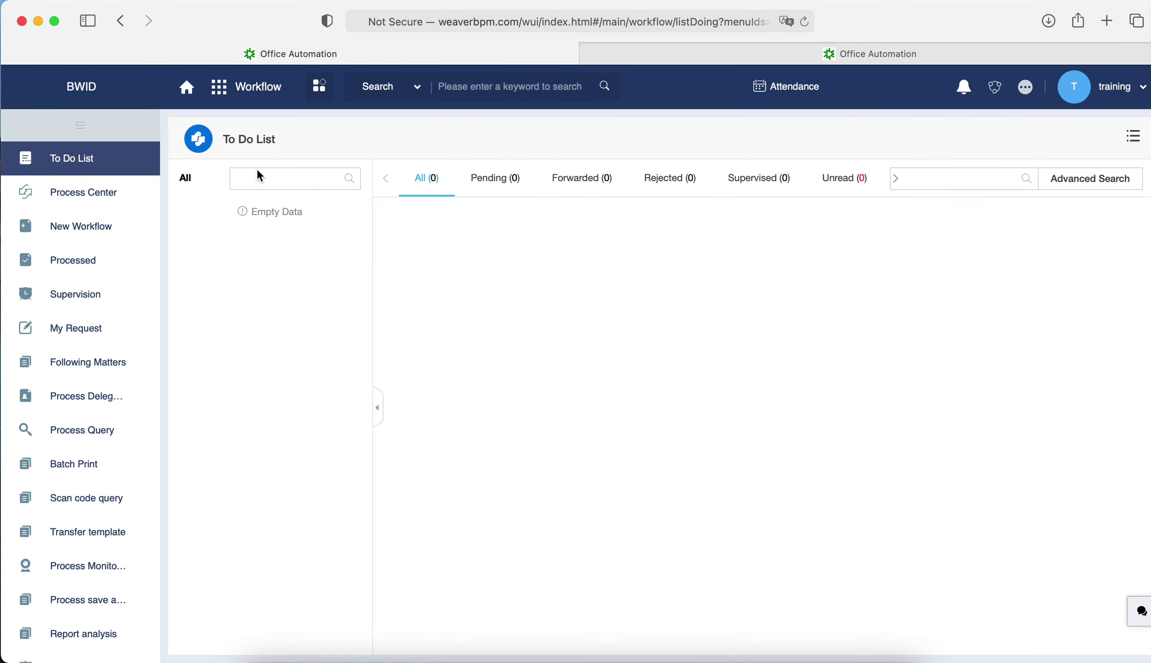
left_click(120, 227)
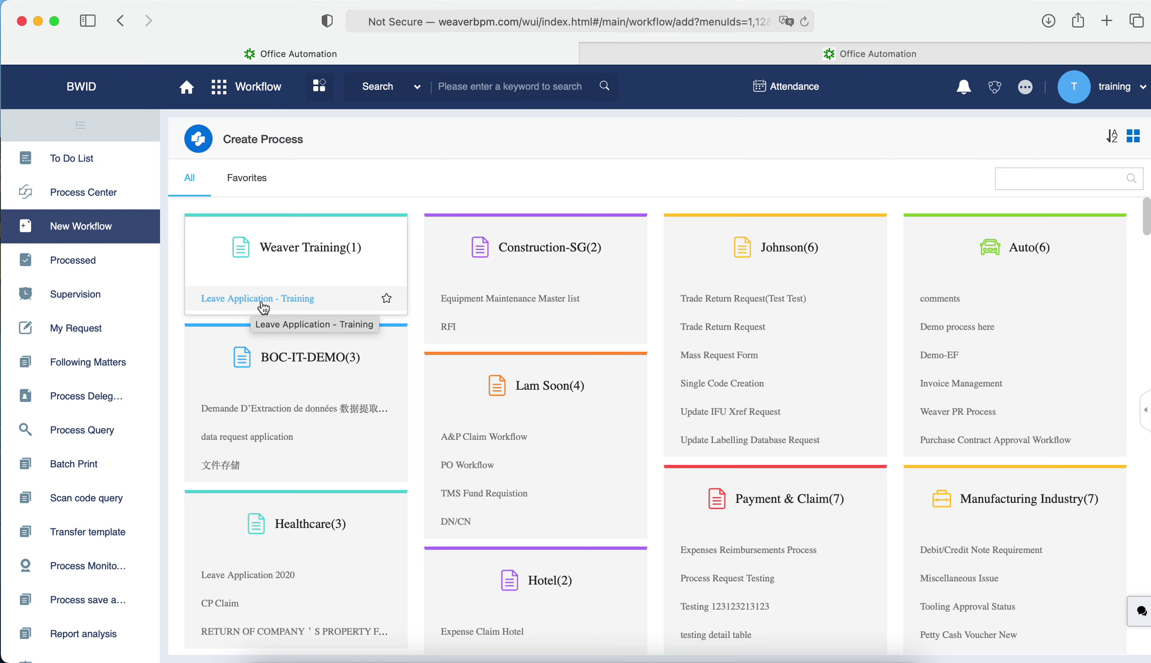
left_click(243, 303)
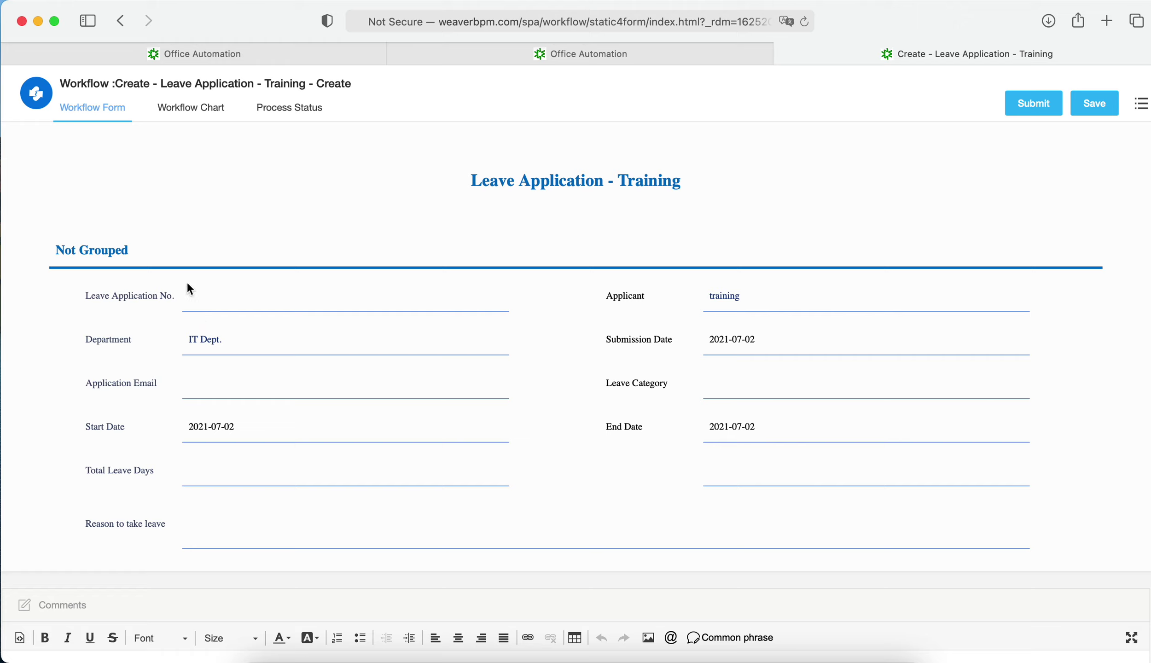
Open the Requestor display template in the form designer and make the Leave Category field editable
left_click(541, 56)
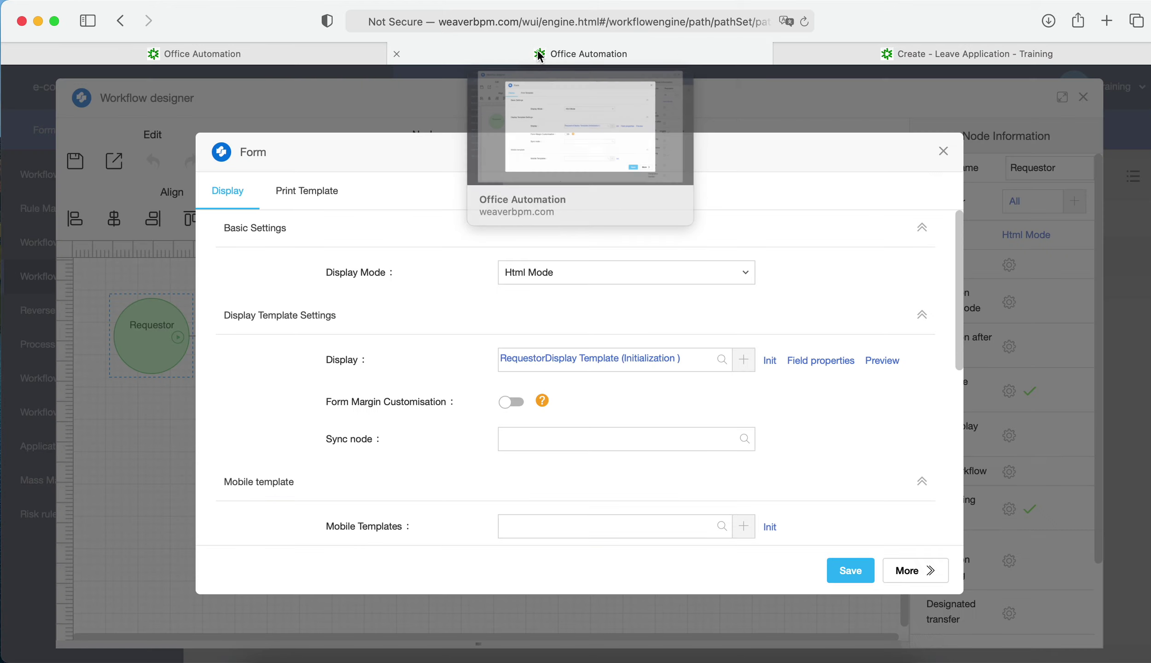
left_click(585, 361)
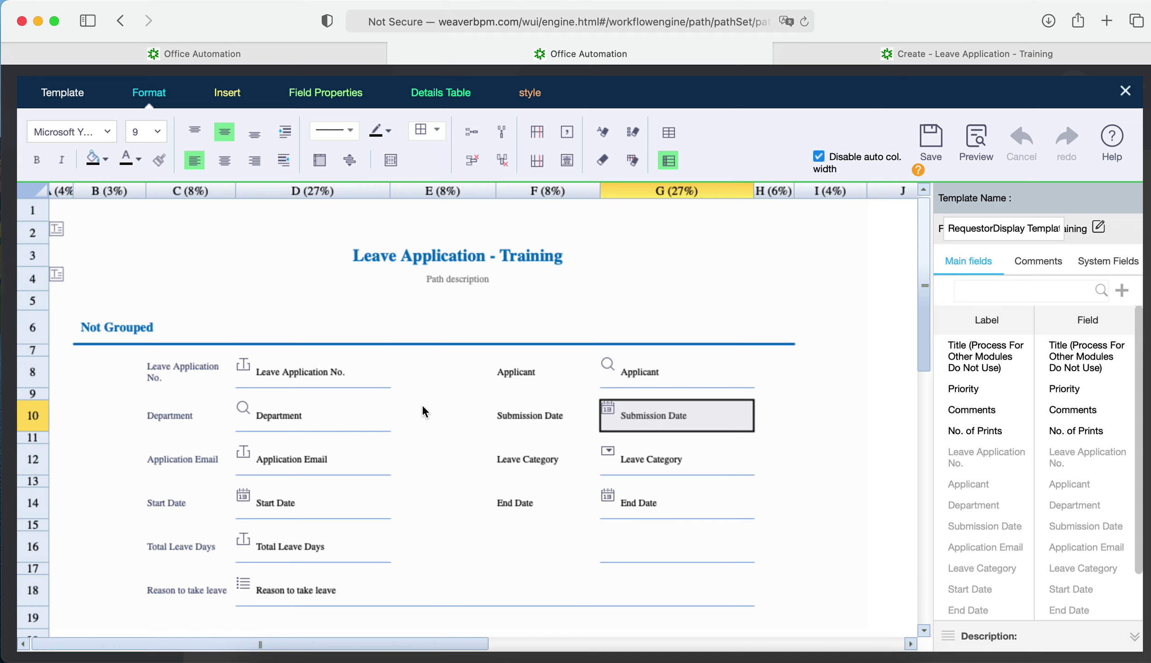
left_click(647, 458)
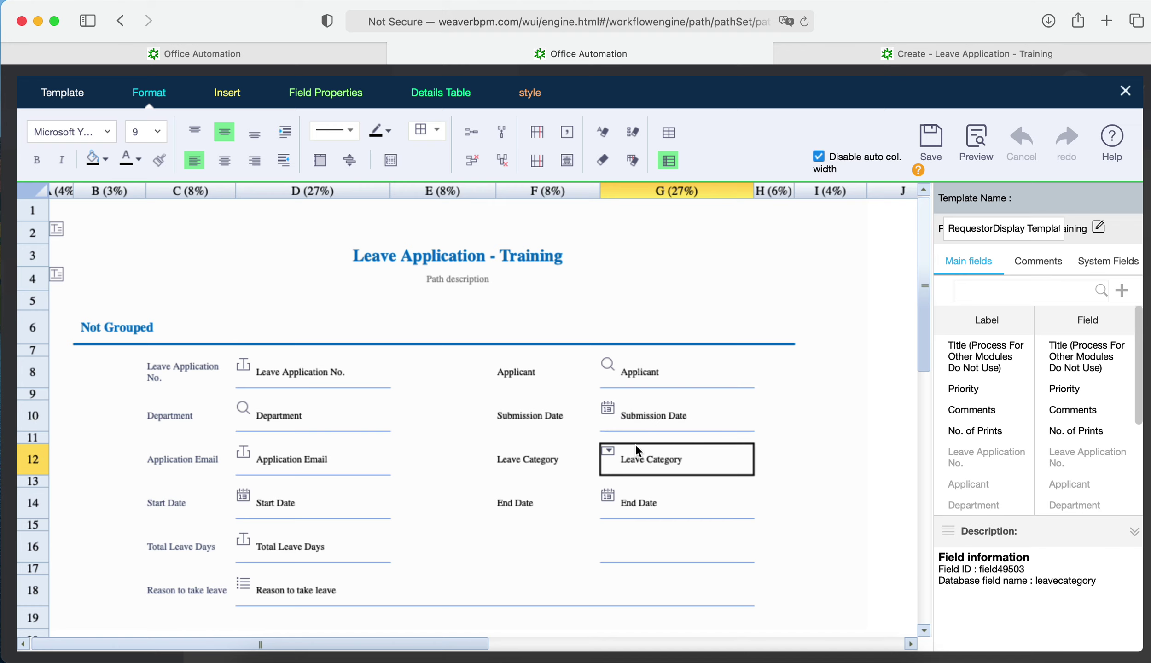
left_click(309, 95)
left_click(131, 158)
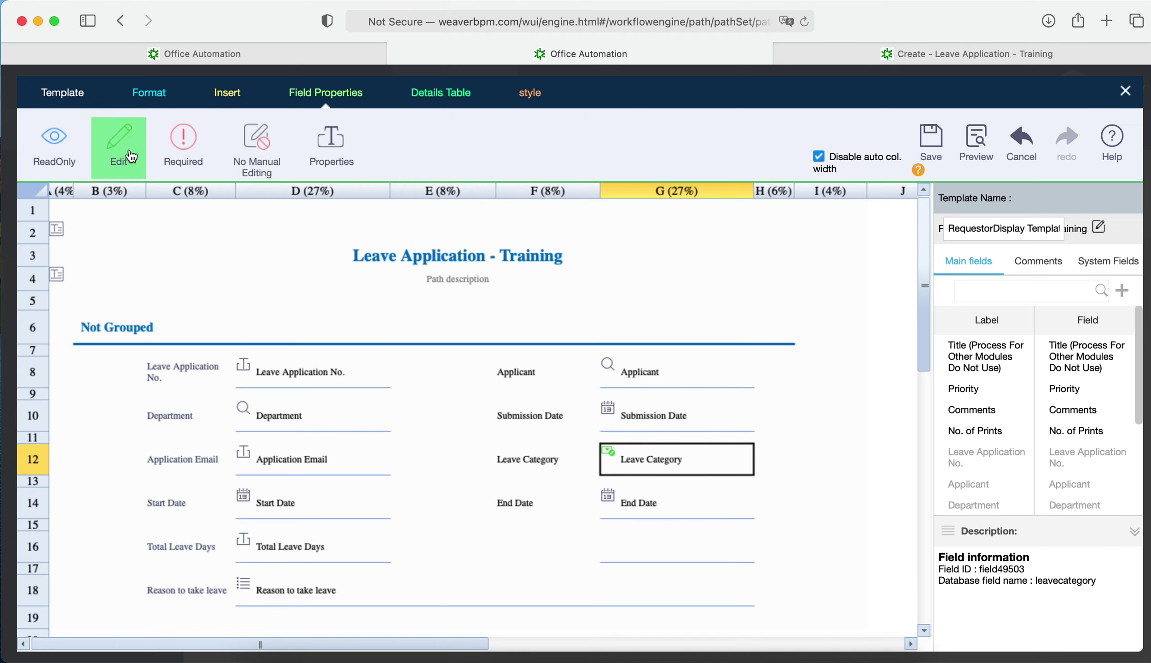
Make the Start Date and End Date fields editable
left_click(296, 504)
left_click_drag(296, 505, 644, 504)
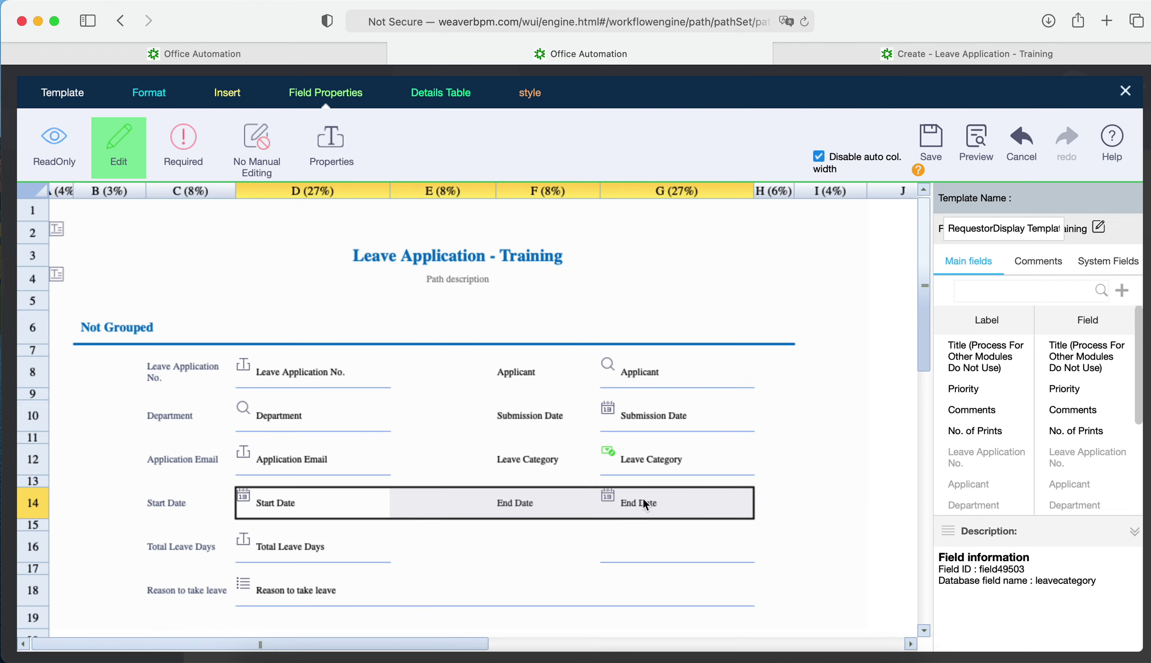
left_click(119, 157)
Make the Total Leave Days and Reason to take leave fields editable and save the template
left_click(271, 551)
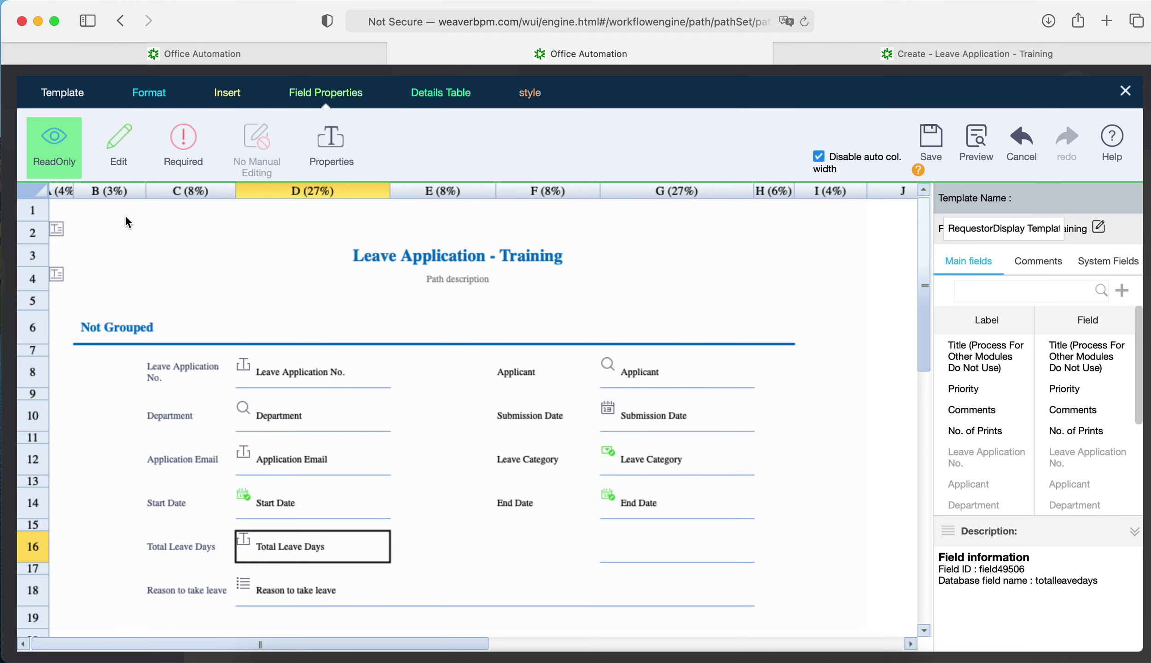
left_click(121, 160)
key("Down")
key("Down")
left_click(129, 167)
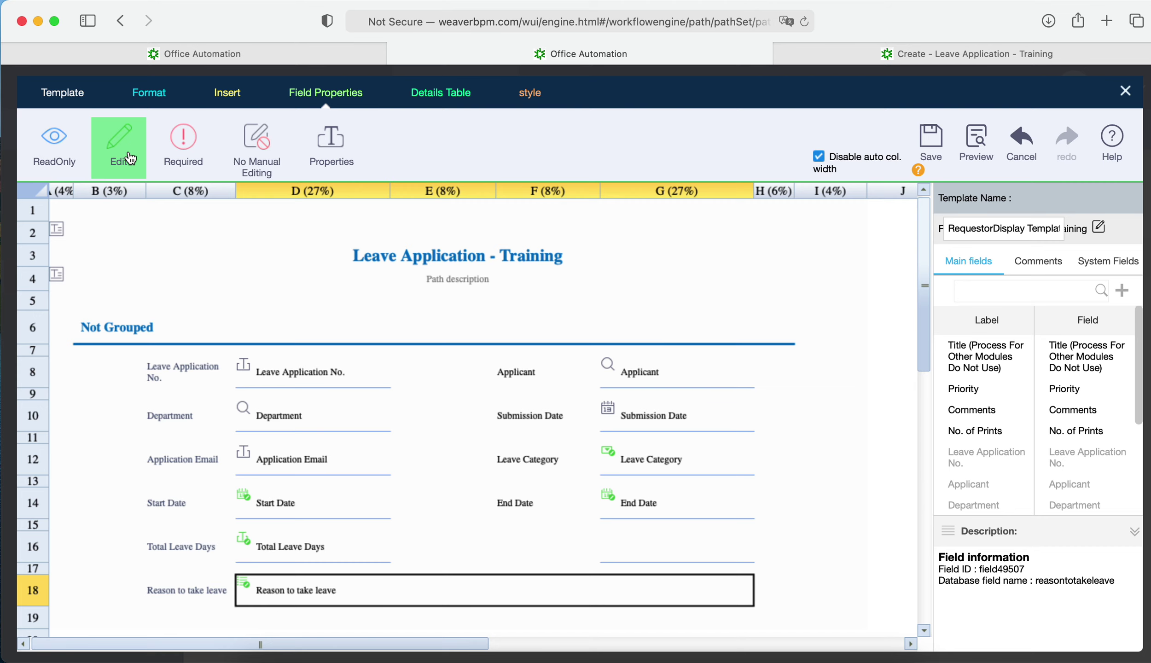
left_click(932, 143)
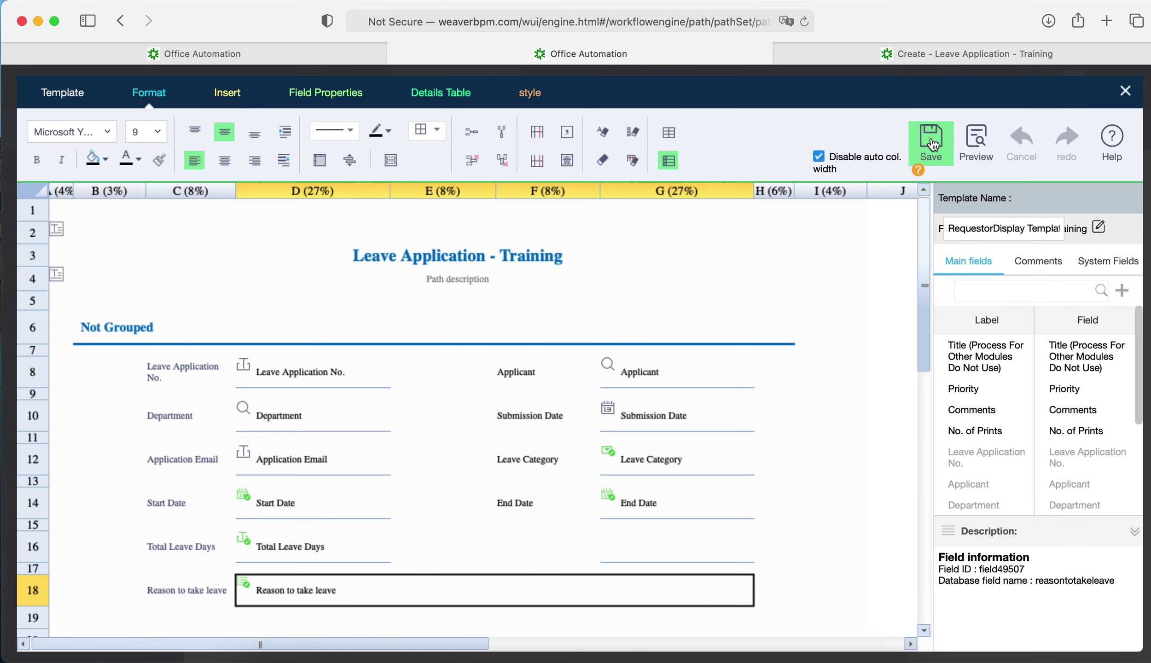
Reload the leave request form and test its editable fields, entering 1 as the Total Leave Days
left_click(888, 56)
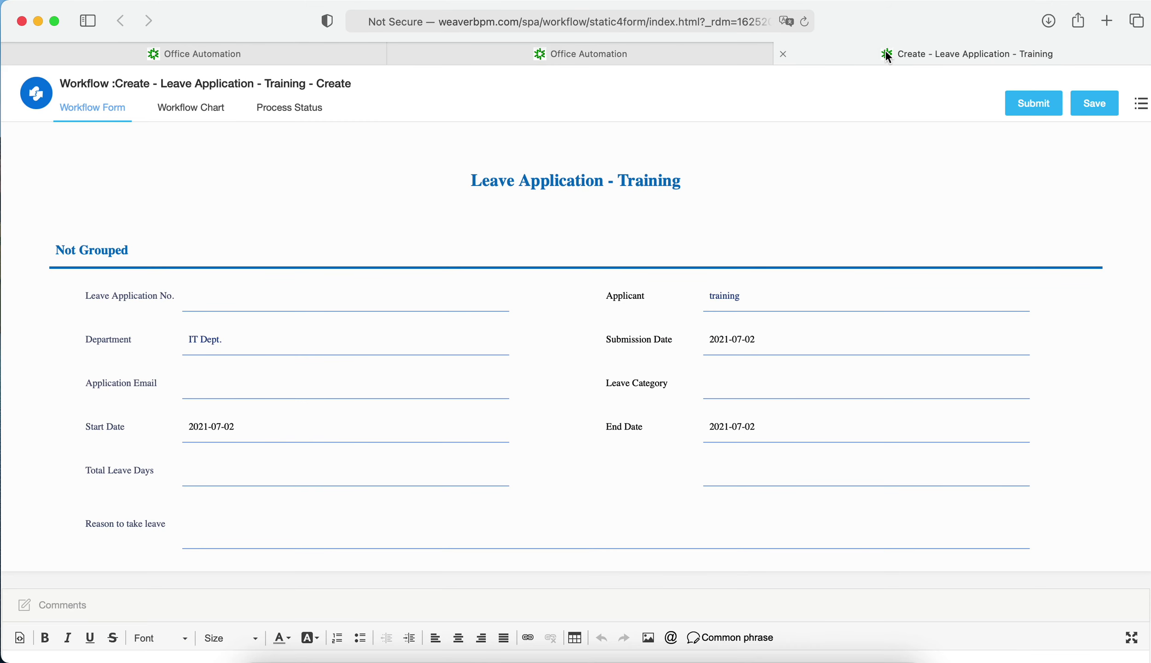
left_click(804, 22)
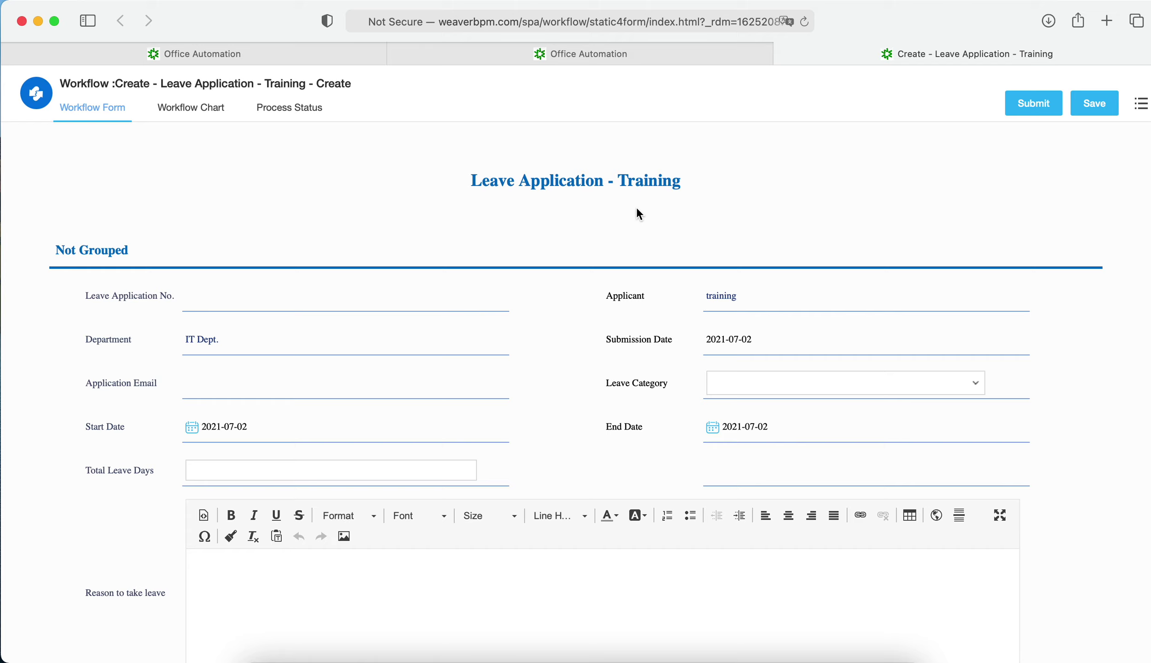
left_click(881, 388)
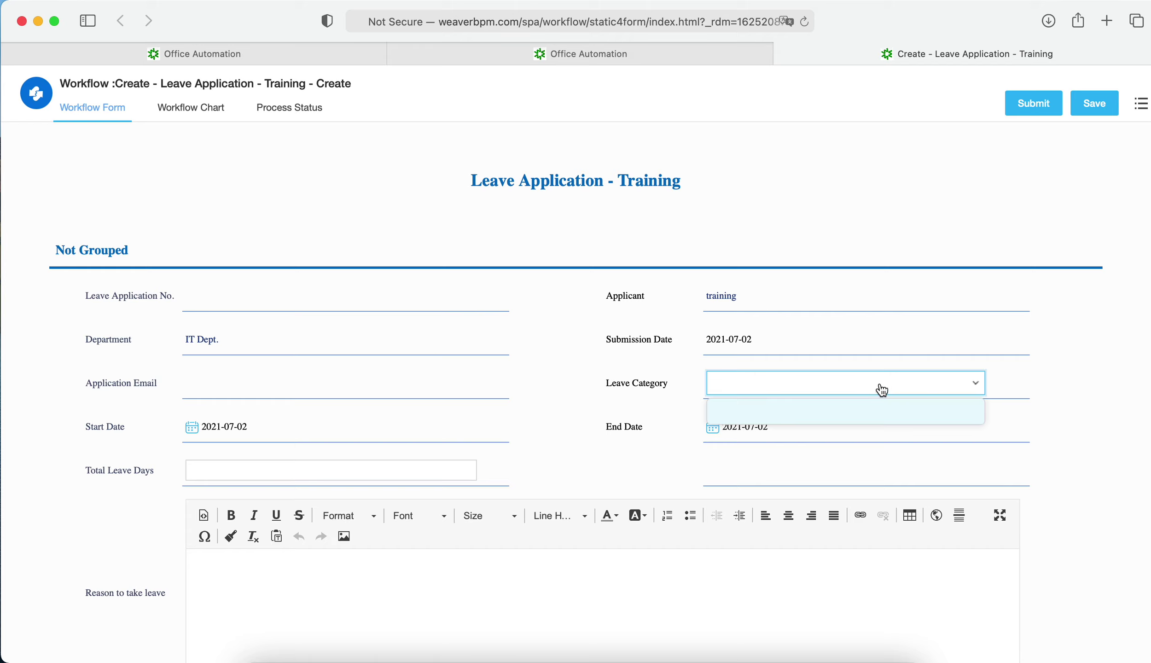
left_click(880, 386)
left_click(300, 473)
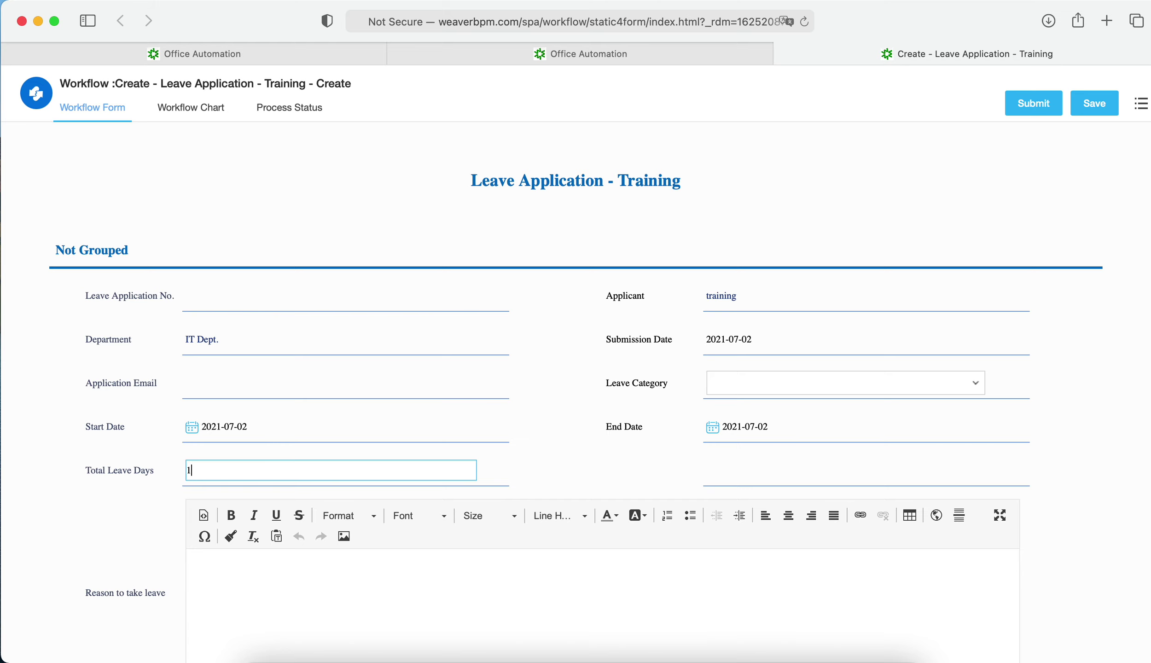
left_click(266, 578)
scroll(267, 579, "down", 3)
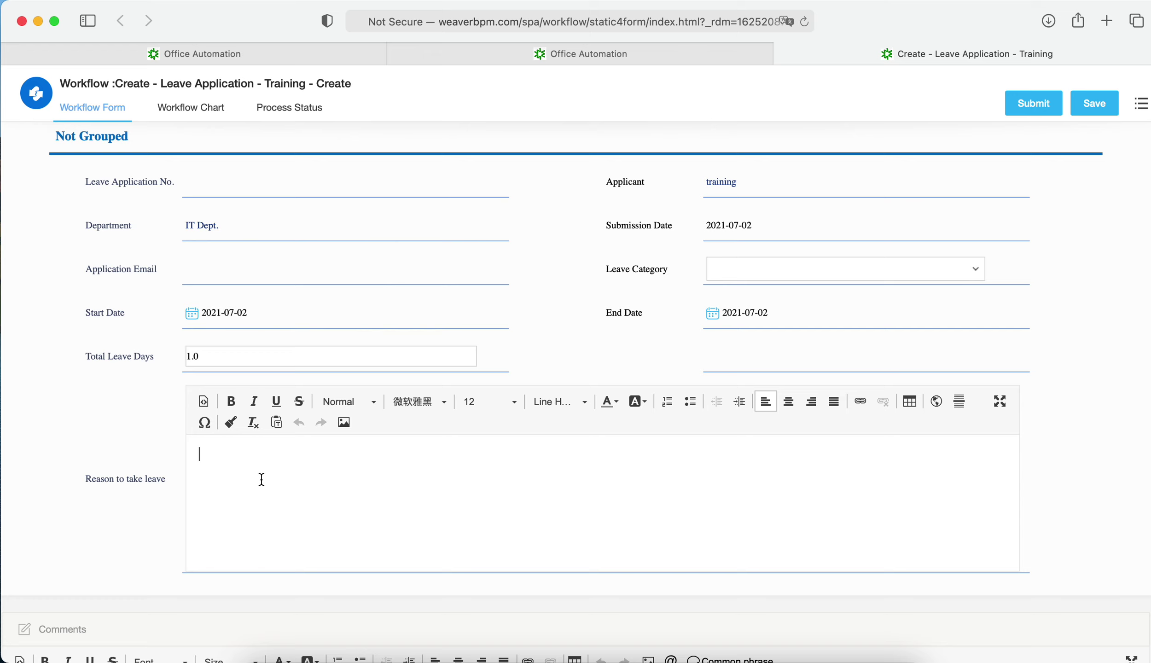
scroll(262, 479, "up", 2)
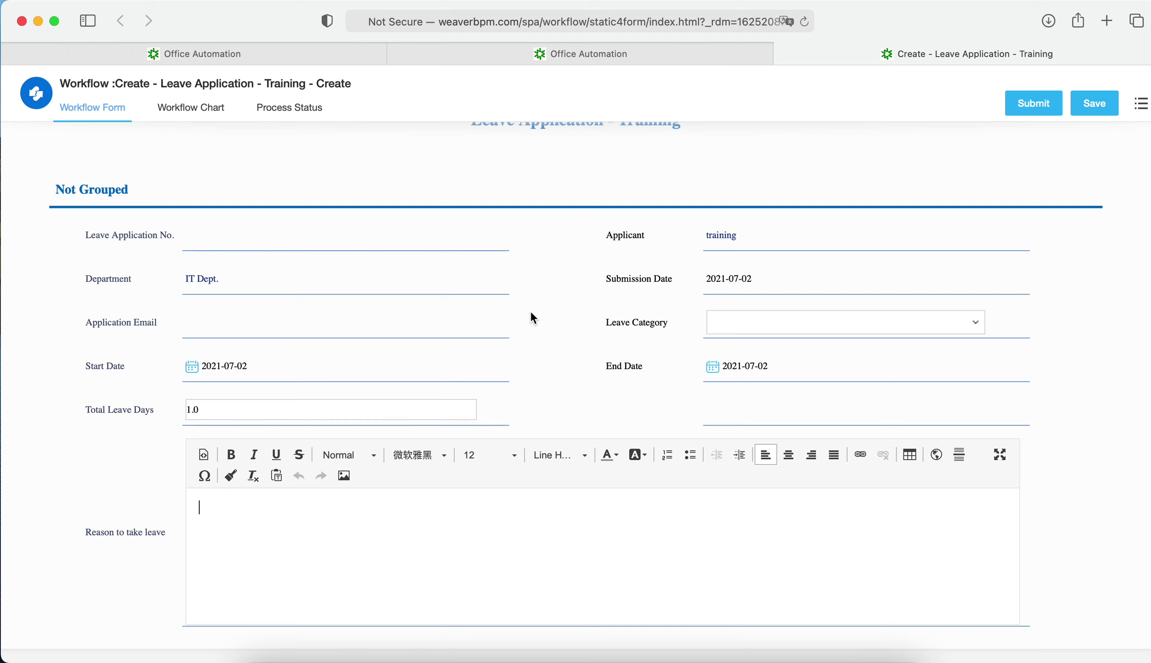
Return to the admin portal and close the template editor, the Form dialog and the Workflow designer
key("super+Tab")
left_click(495, 53)
left_click(1124, 91)
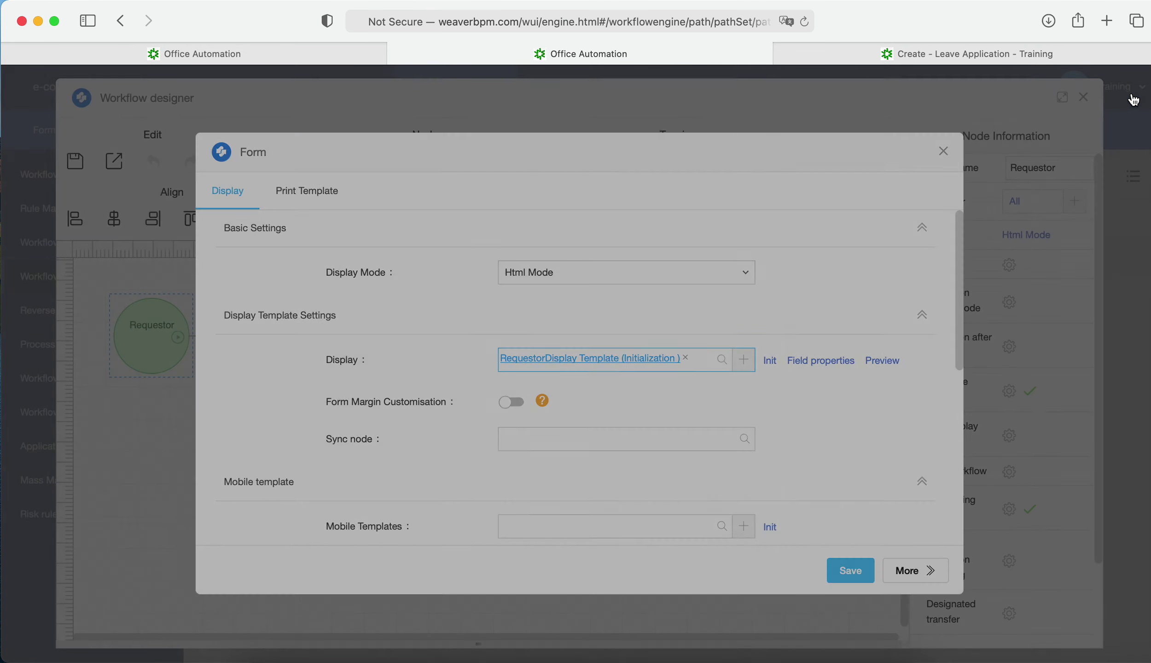
left_click(942, 151)
left_click(1079, 96)
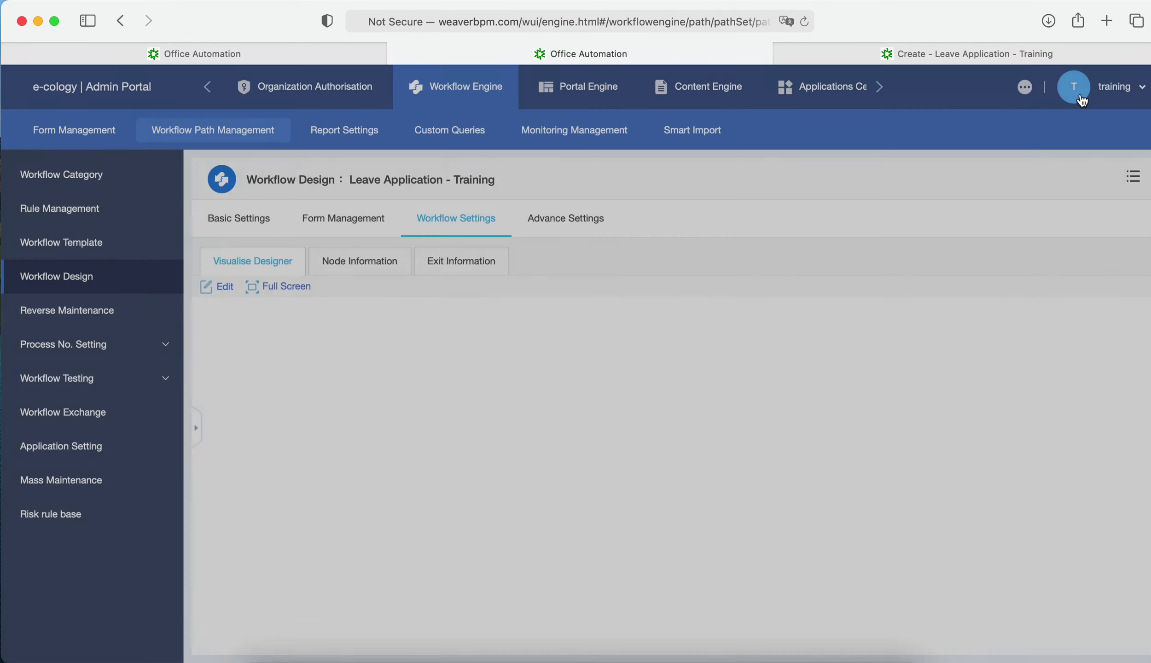
Enable Process No. in the workflow's advanced settings with Leave Application No. as the number field
left_click(588, 217)
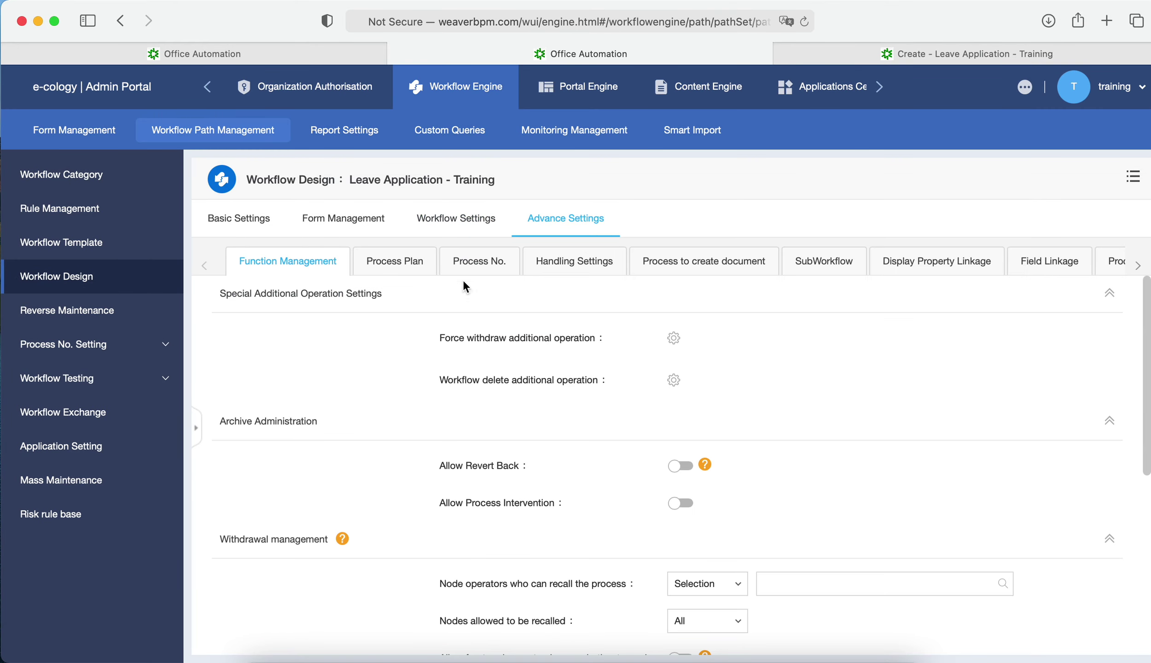
left_click(477, 267)
left_click(618, 302)
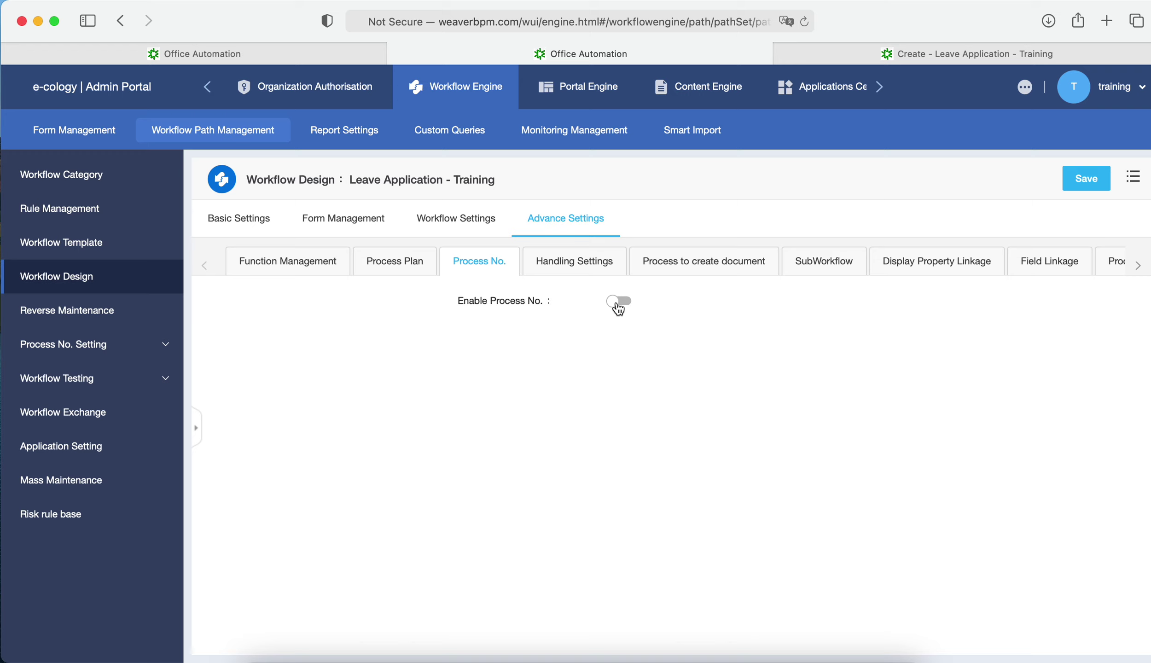
left_click(638, 343)
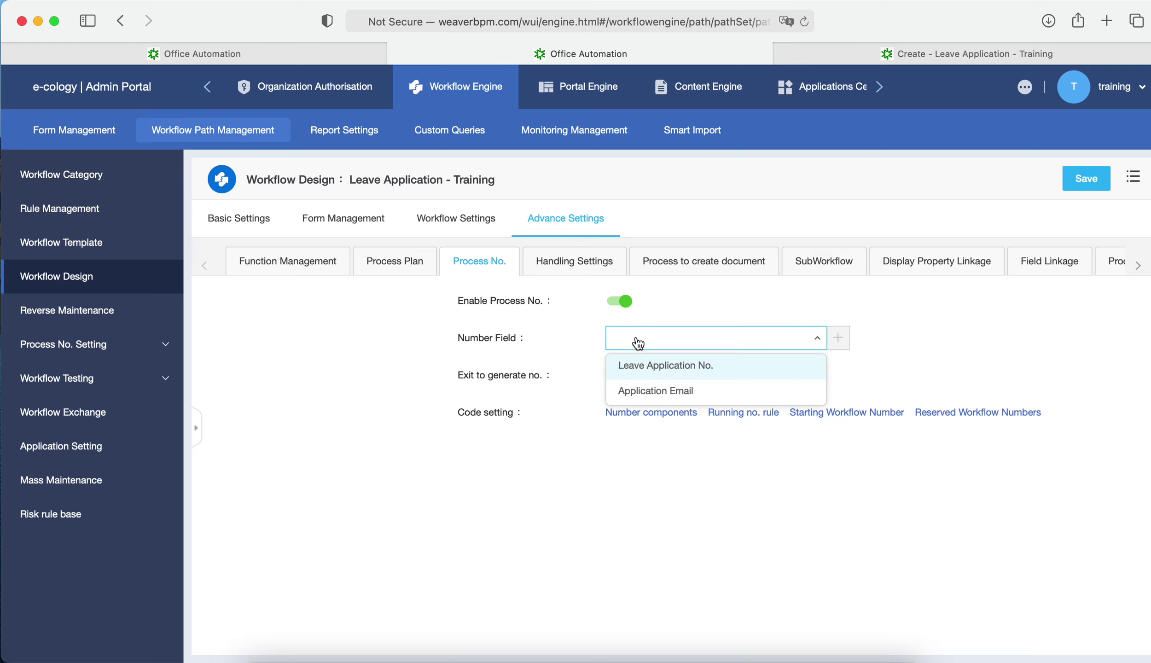
left_click(643, 371)
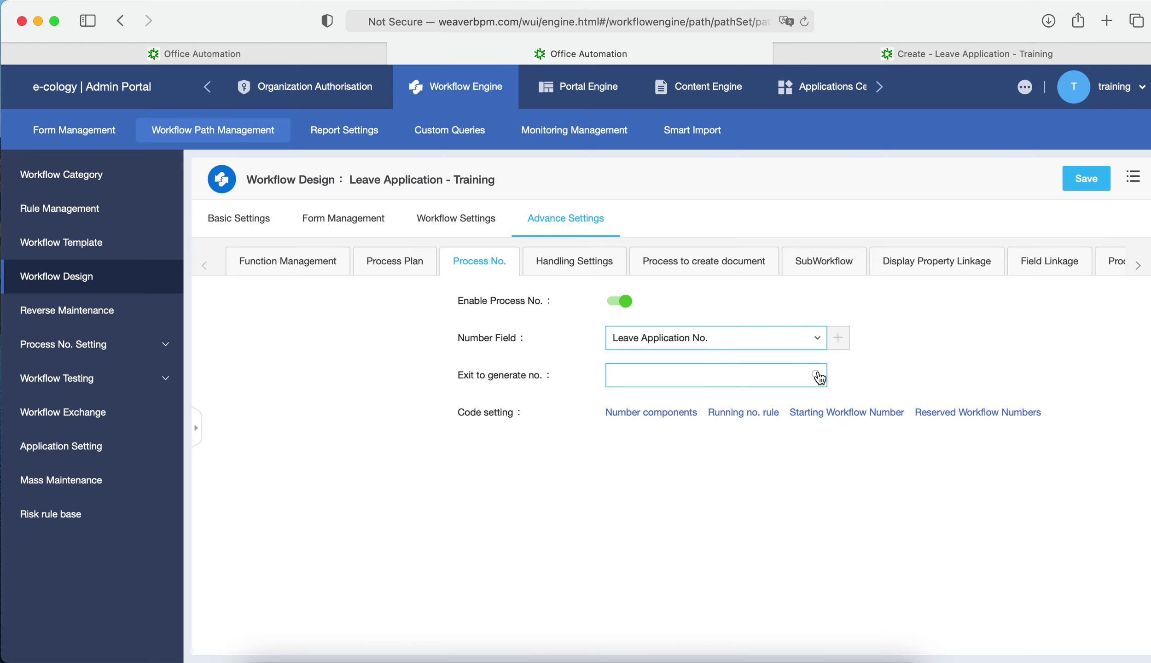
Set Exit 1 of the Requestor node as the exit that generates the process number
left_click(819, 375)
left_click(419, 240)
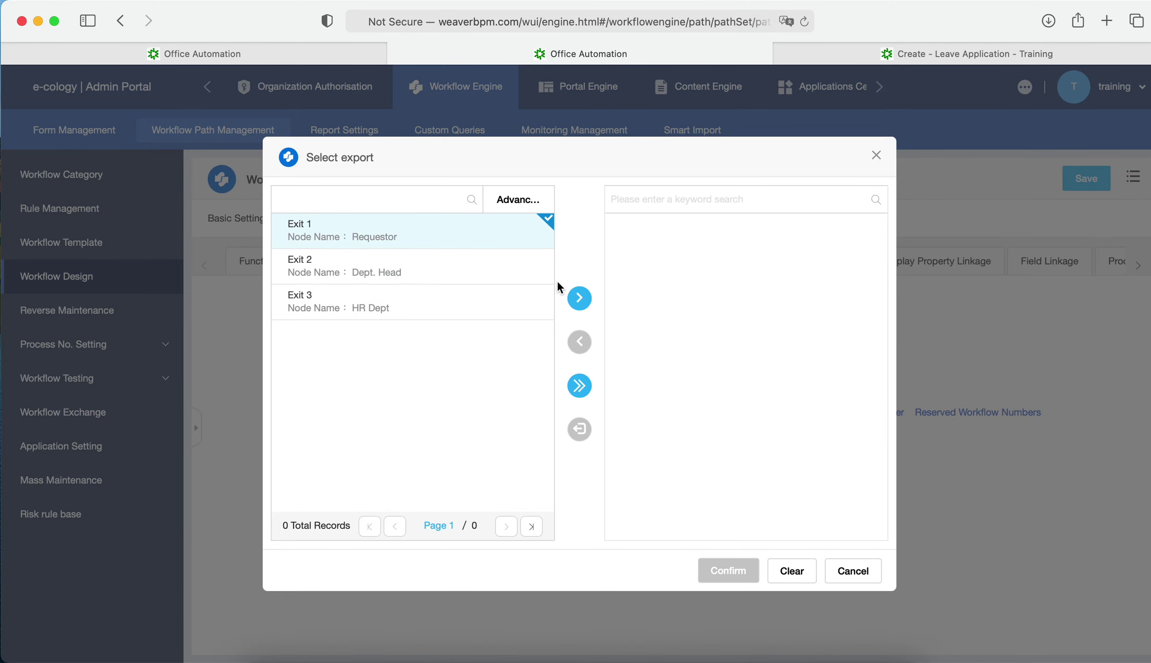
left_click(579, 297)
left_click(706, 571)
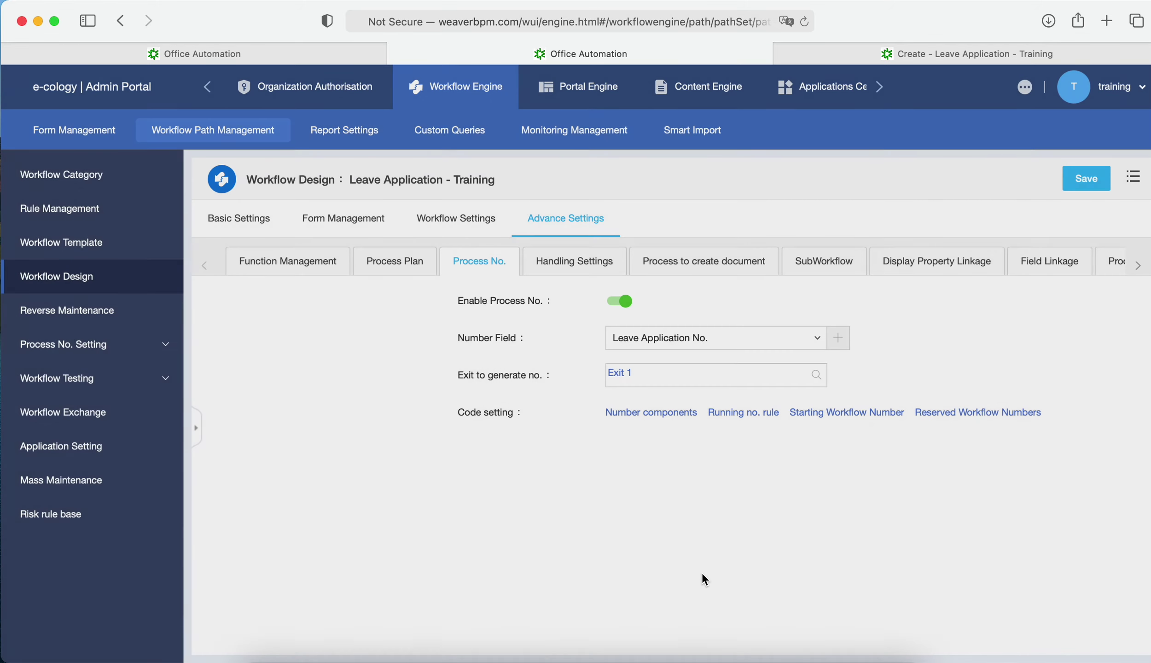
Add a String component with the value "LEAVE/" to the process number components
left_click(664, 413)
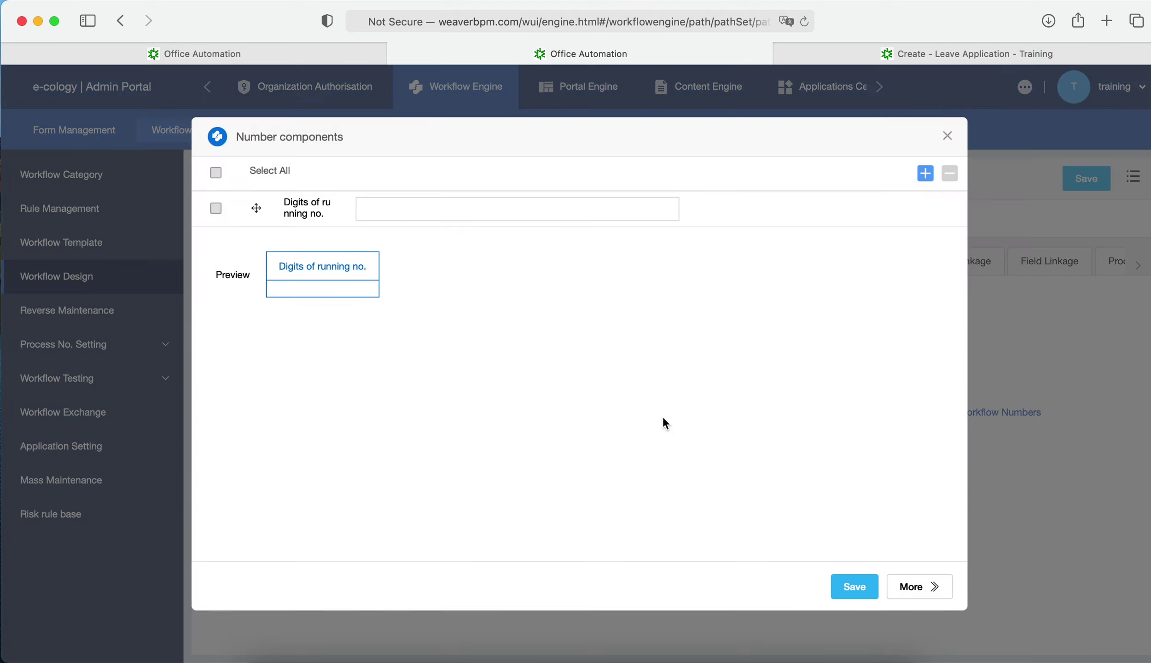
left_click(926, 174)
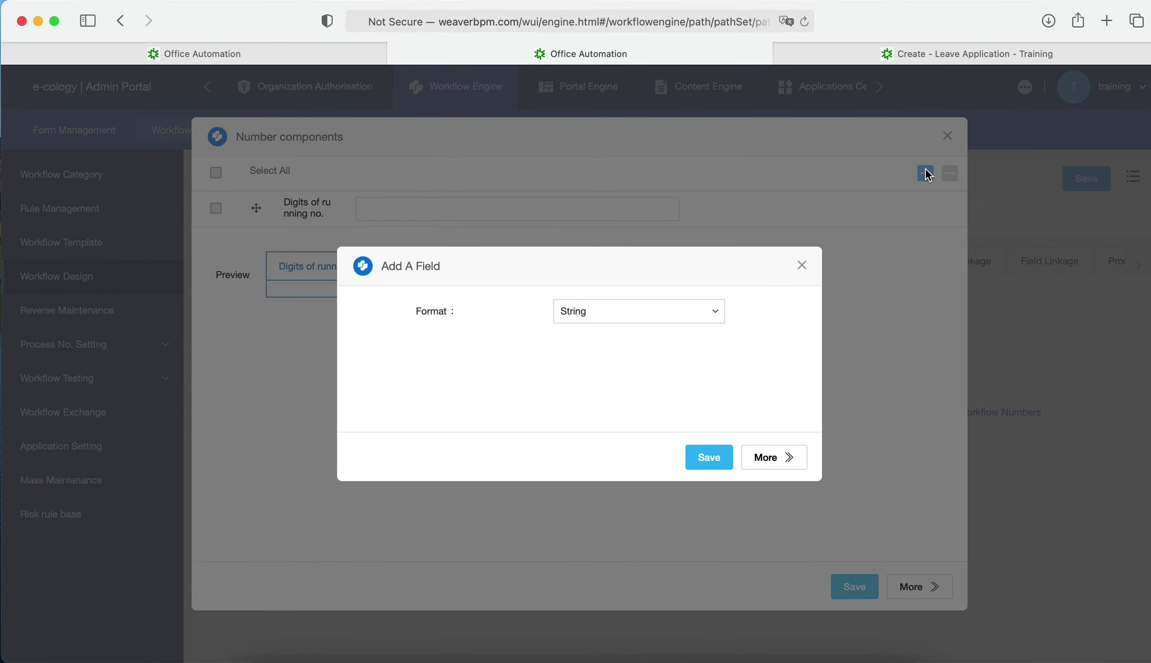
left_click(413, 239)
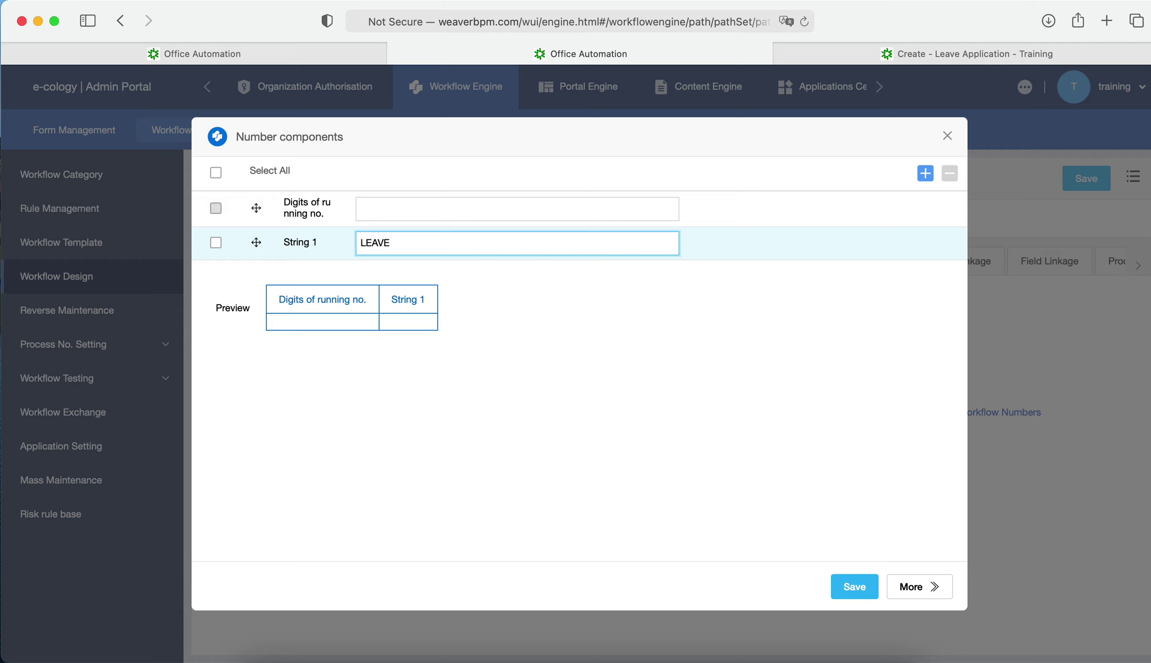
Add a Year/Month/Day component based on the current date to the process number and remove its Day part
left_click(925, 174)
left_click(650, 318)
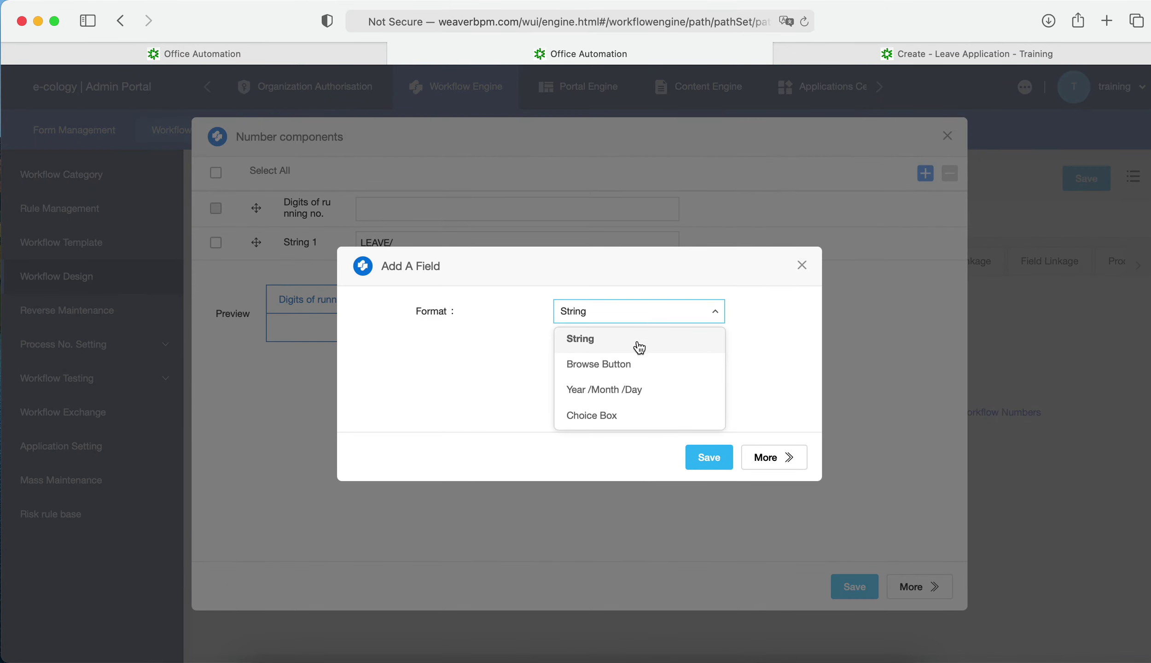
left_click(622, 390)
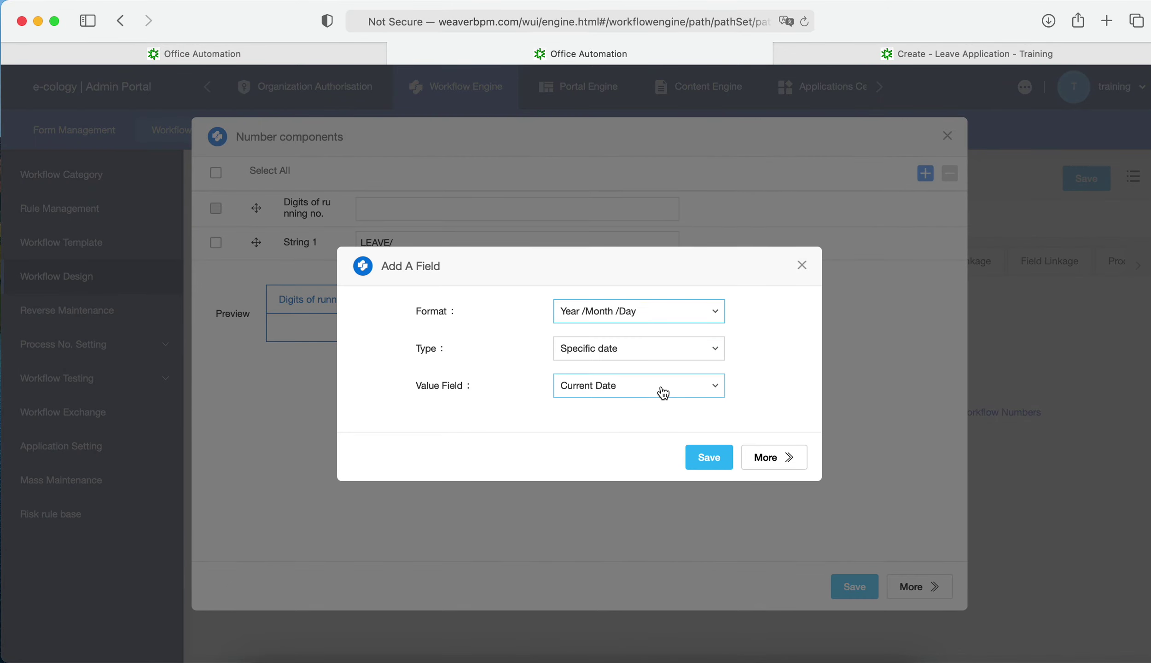
left_click(708, 457)
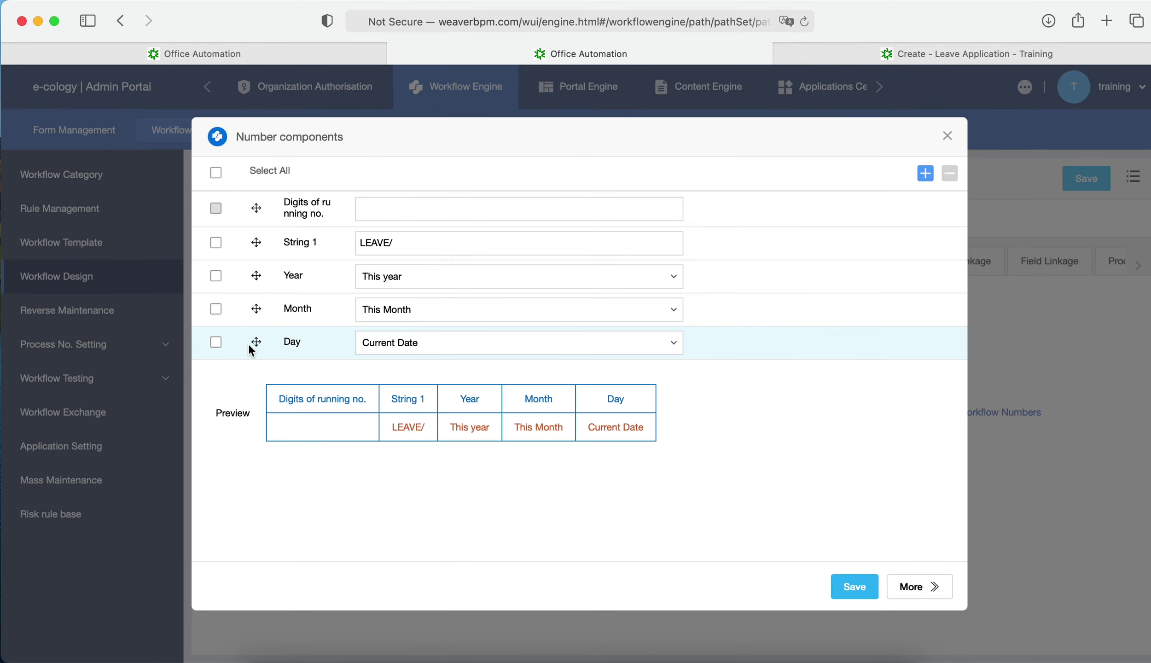
left_click(218, 343)
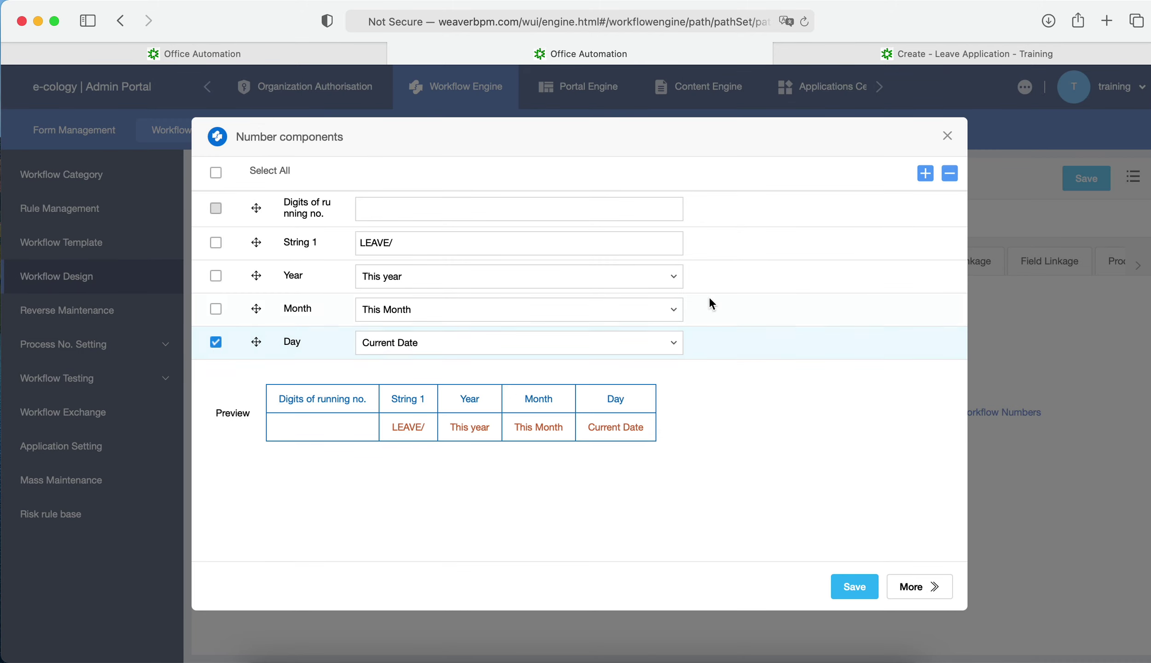
left_click(950, 174)
left_click(646, 415)
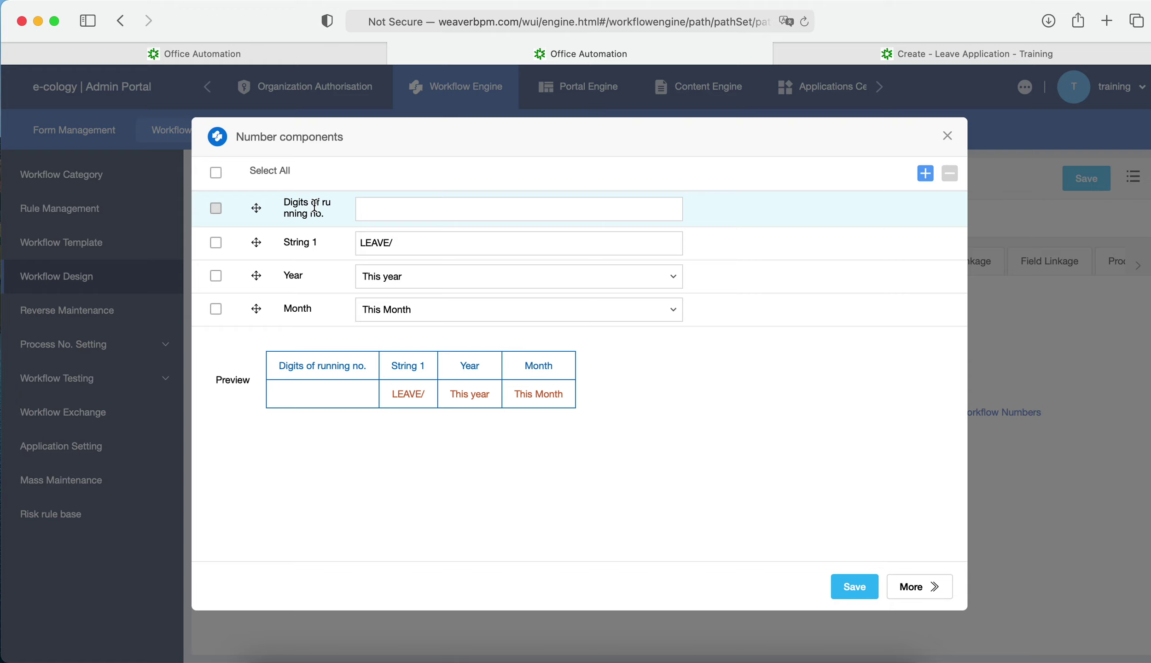
Place a 4-digit running number last, preceded by a "/" string component, and save the process number settings
left_click_drag(257, 210, 258, 322)
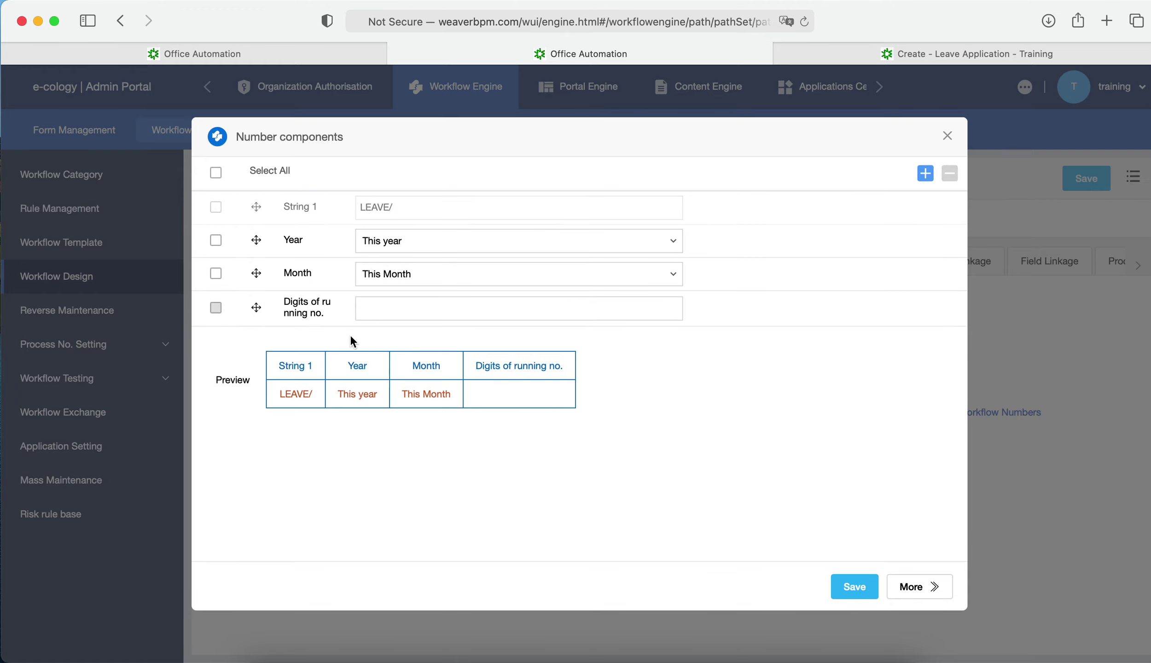
left_click(405, 313)
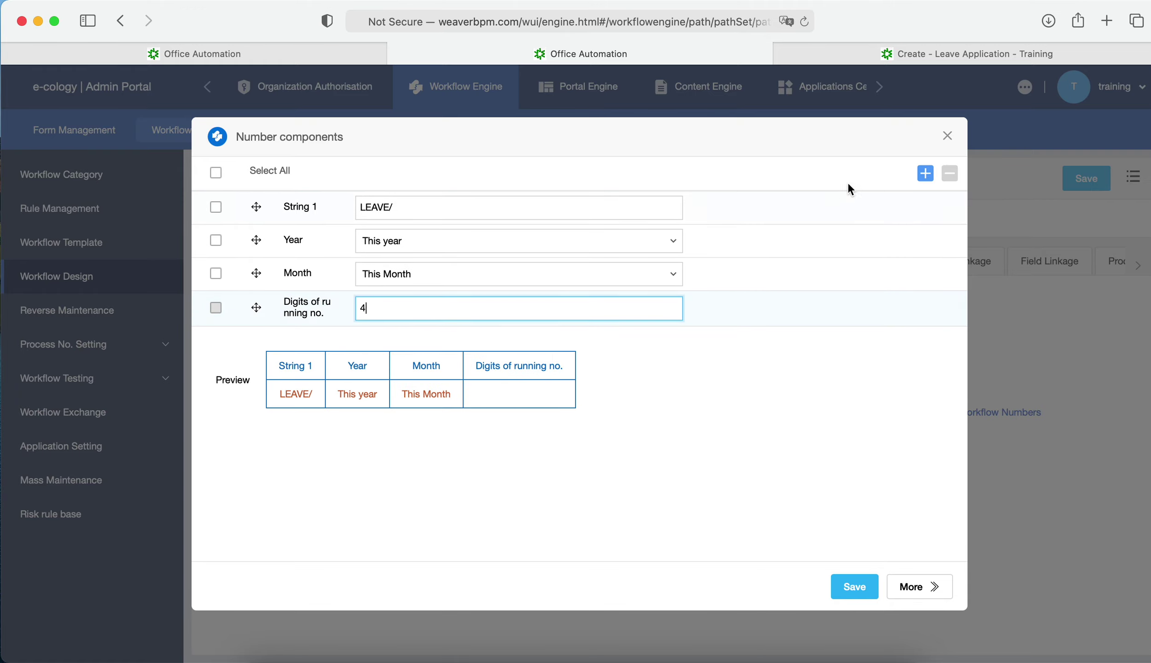
left_click(925, 174)
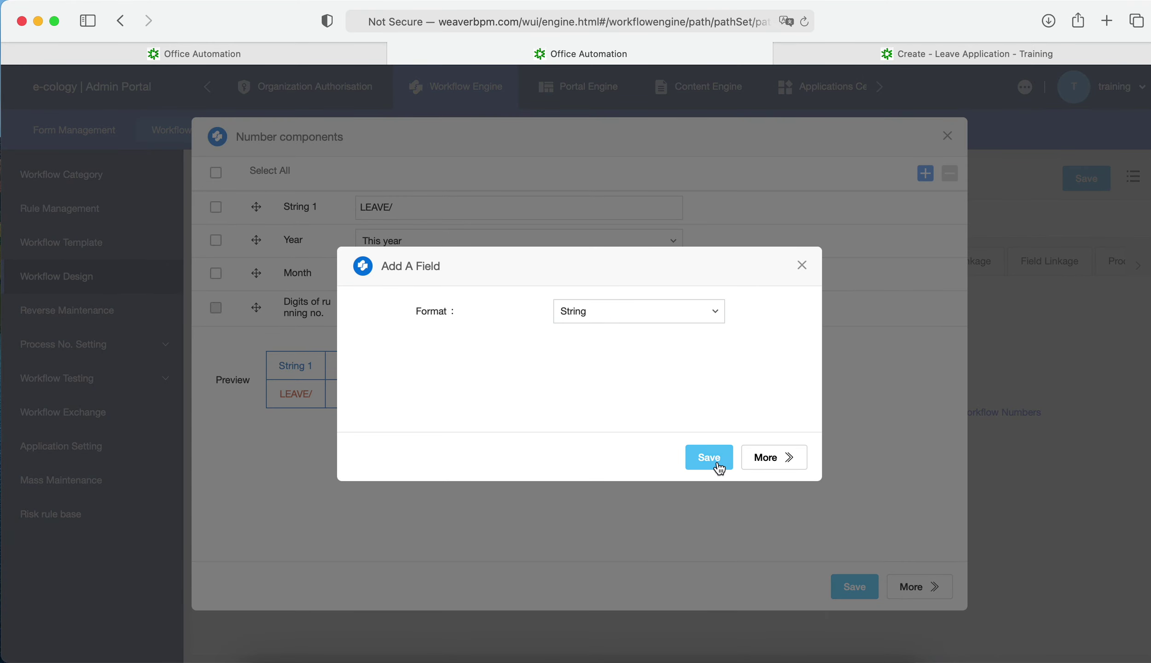
left_click(707, 460)
left_click_drag(256, 342, 260, 305)
left_click(389, 313)
type("/")
left_click(858, 587)
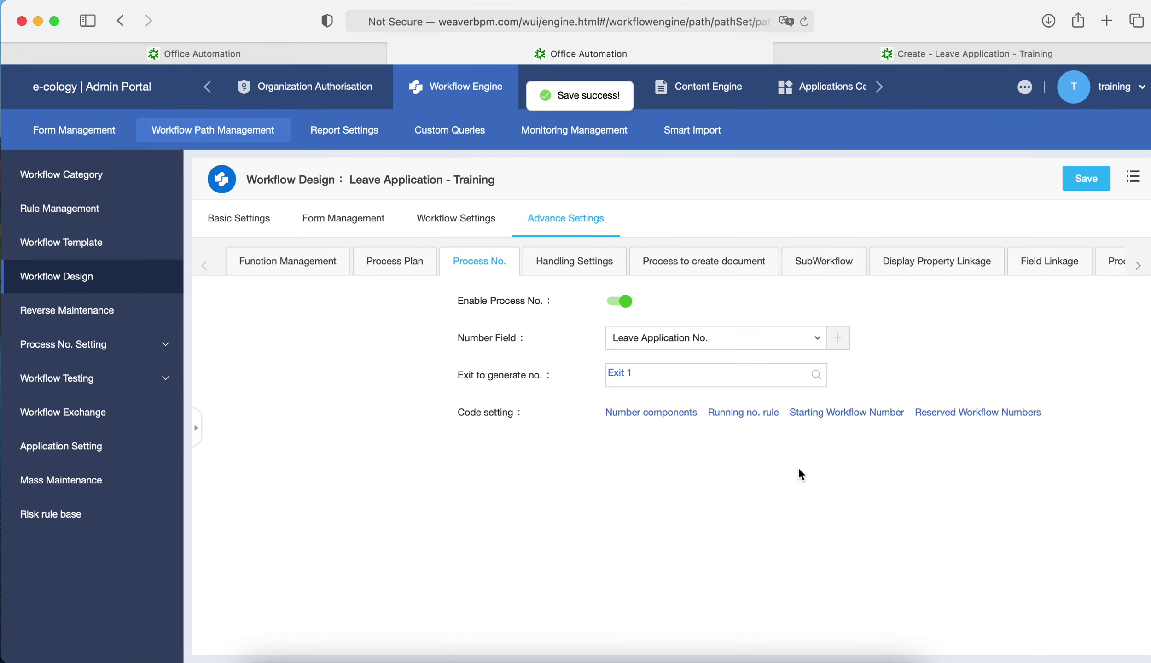
left_click(1079, 184)
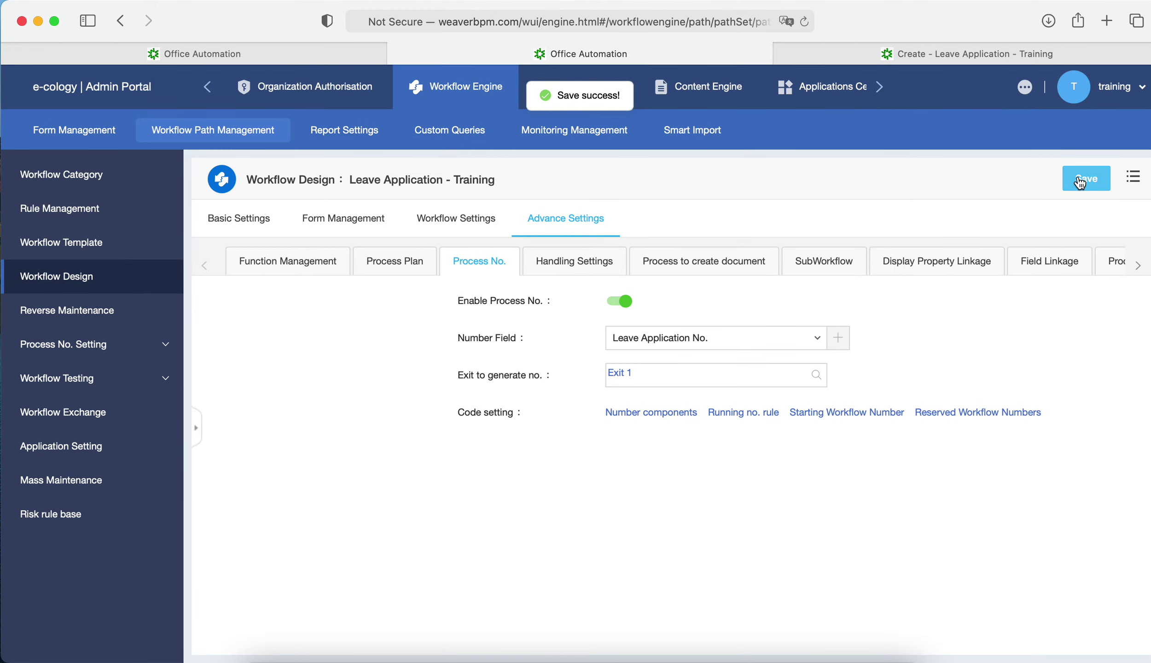
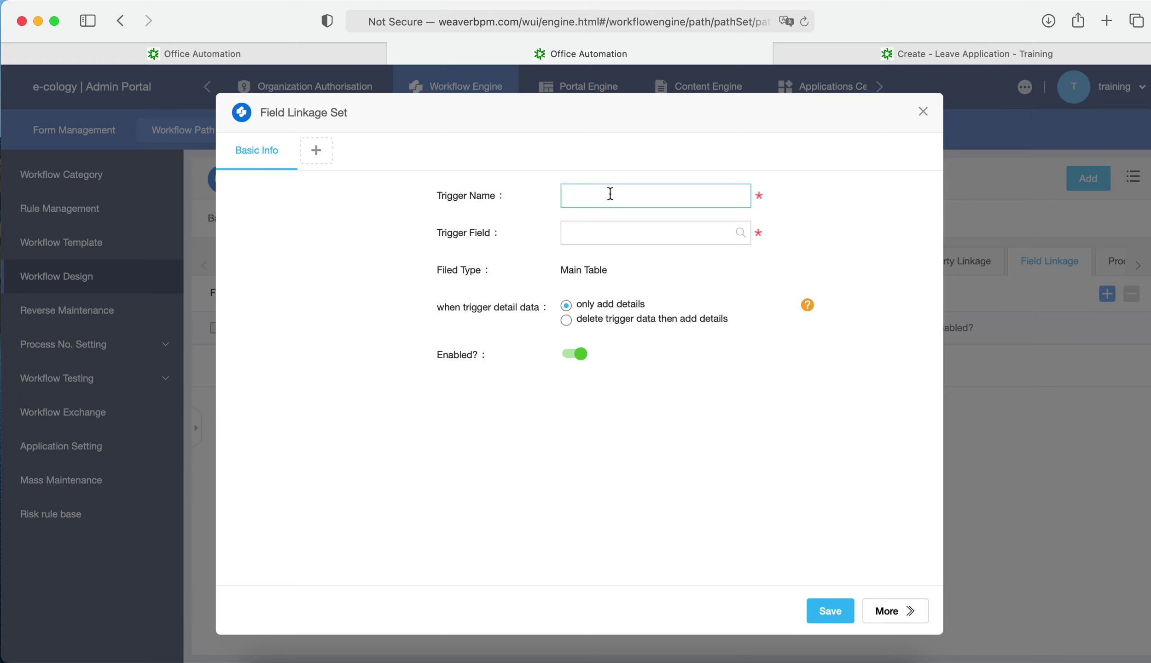
Create a field linkage named Email with the main table's Applicant as its trigger field
type("eMAI")
key("BackSpace")
key("BackSpace")
key("BackSpace")
type("Email")
left_click(740, 233)
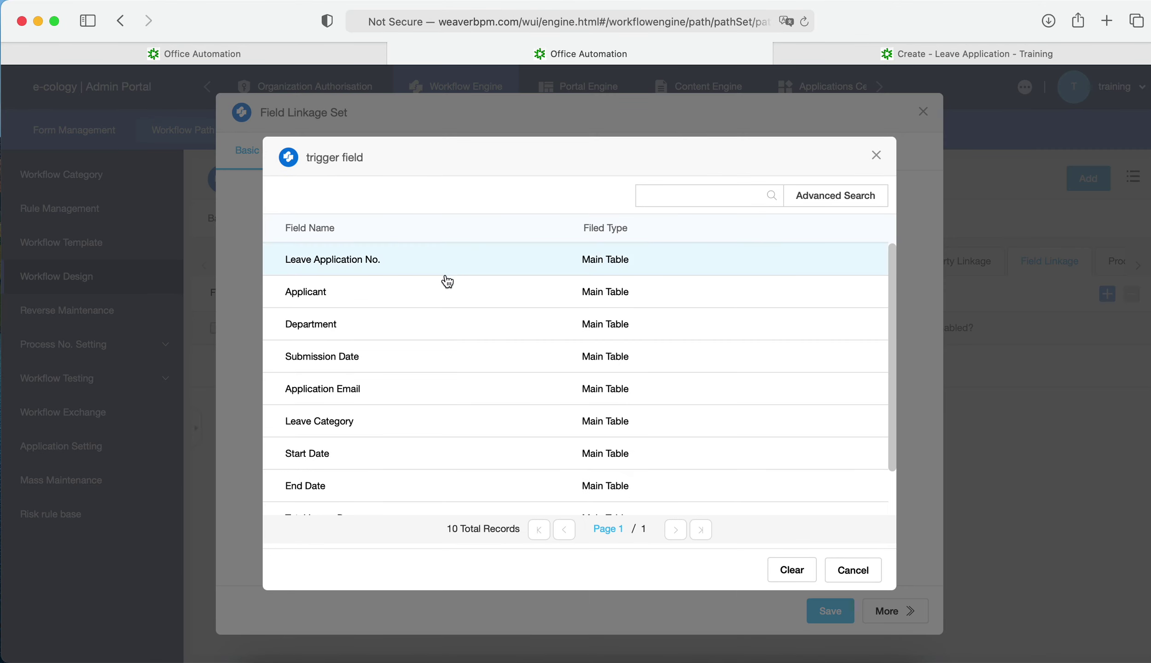
left_click(426, 290)
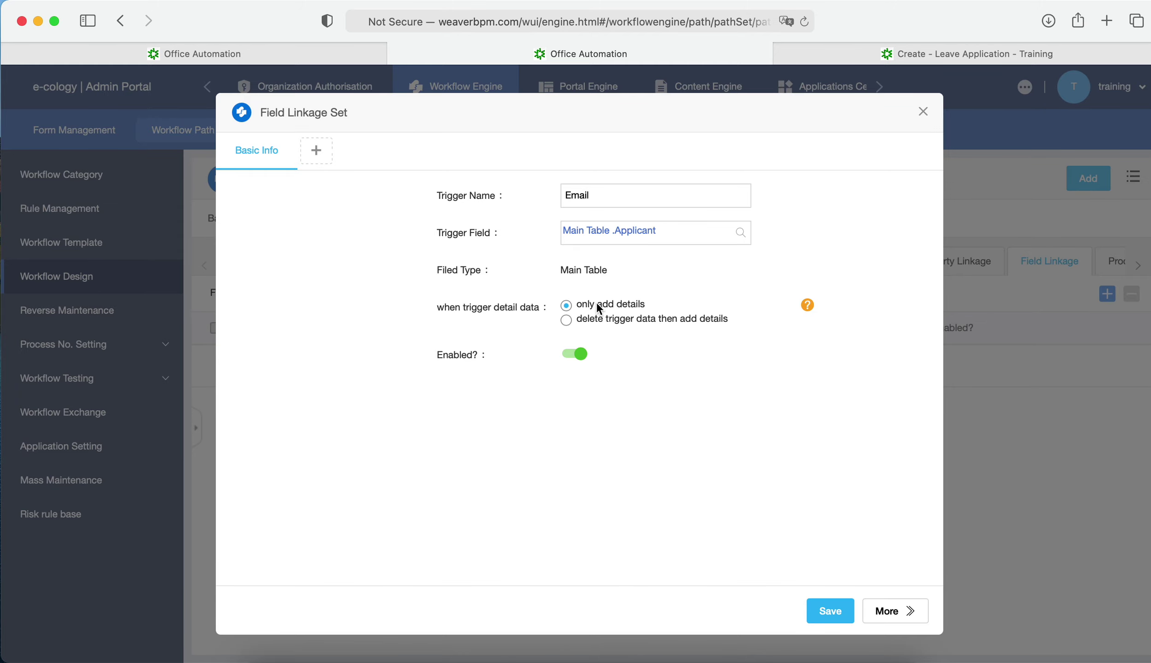
left_click(835, 611)
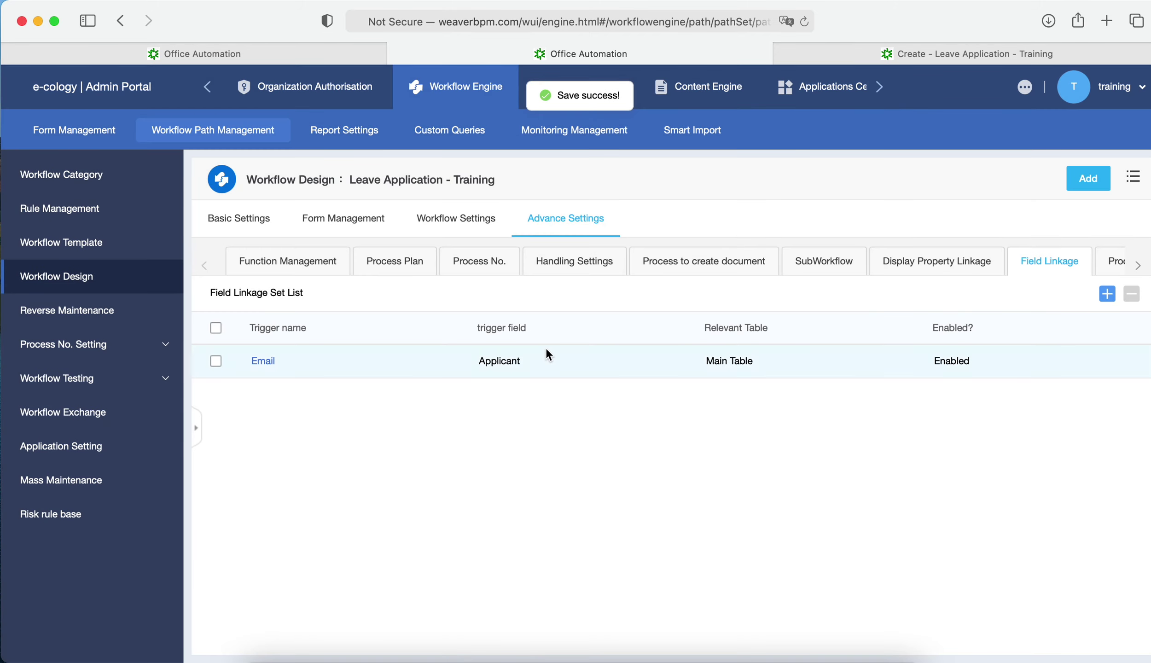
Add a trigger setup with a database table reference row to the Email linkage, leaving the data source blank
left_click(264, 362)
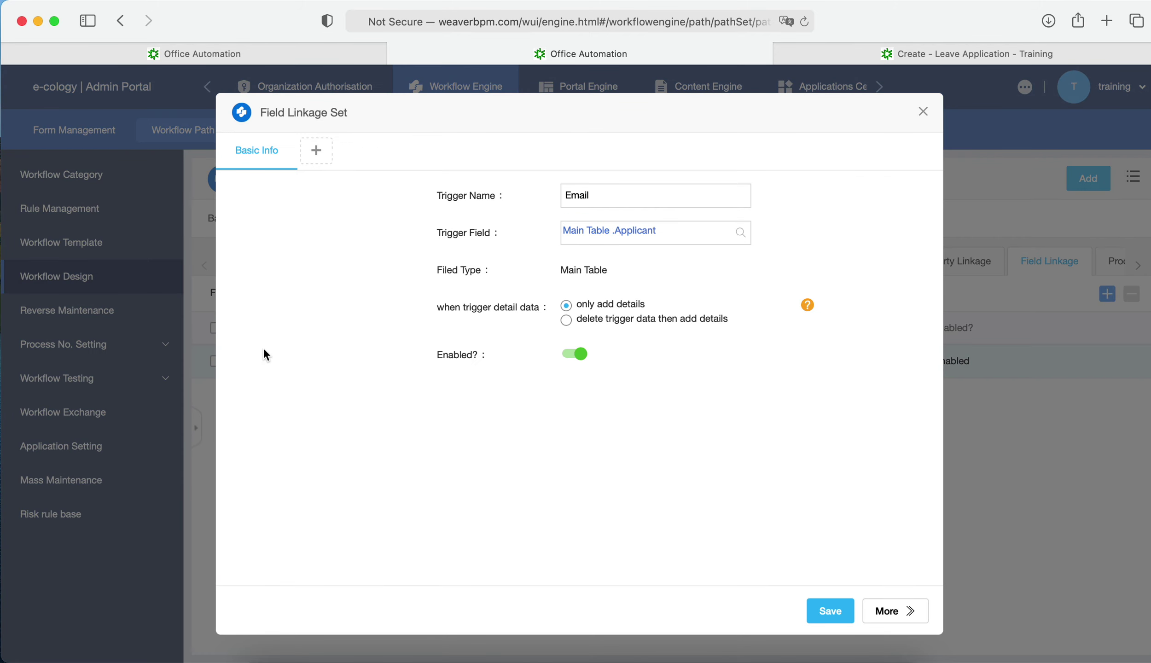
left_click(311, 149)
left_click(404, 209)
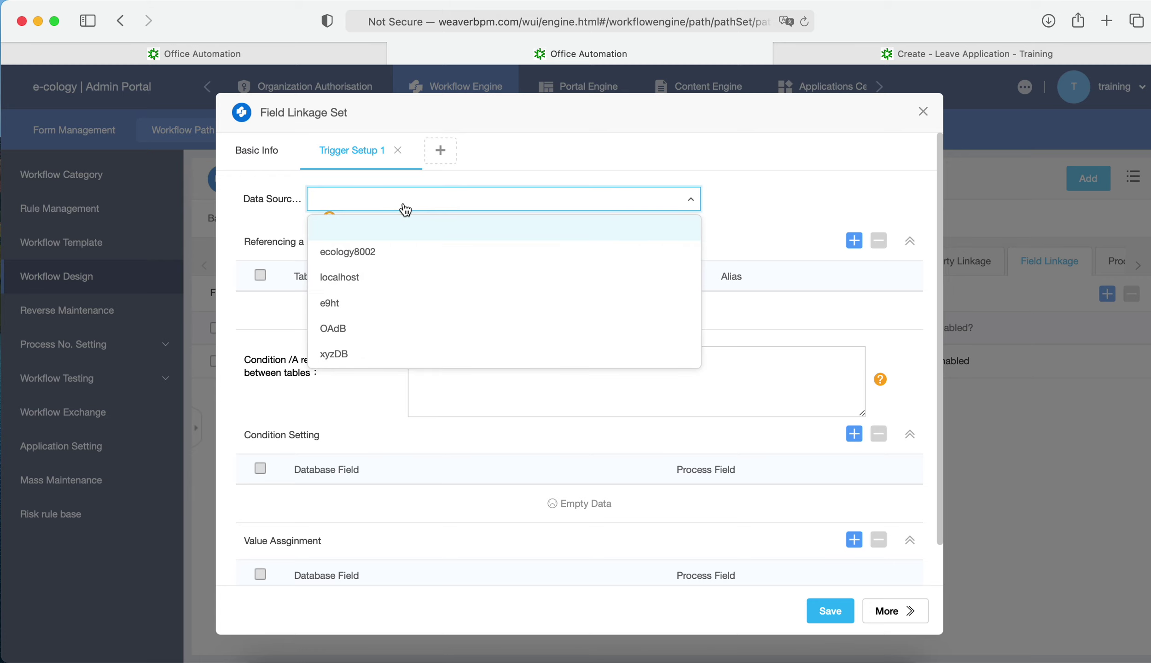
left_click(567, 197)
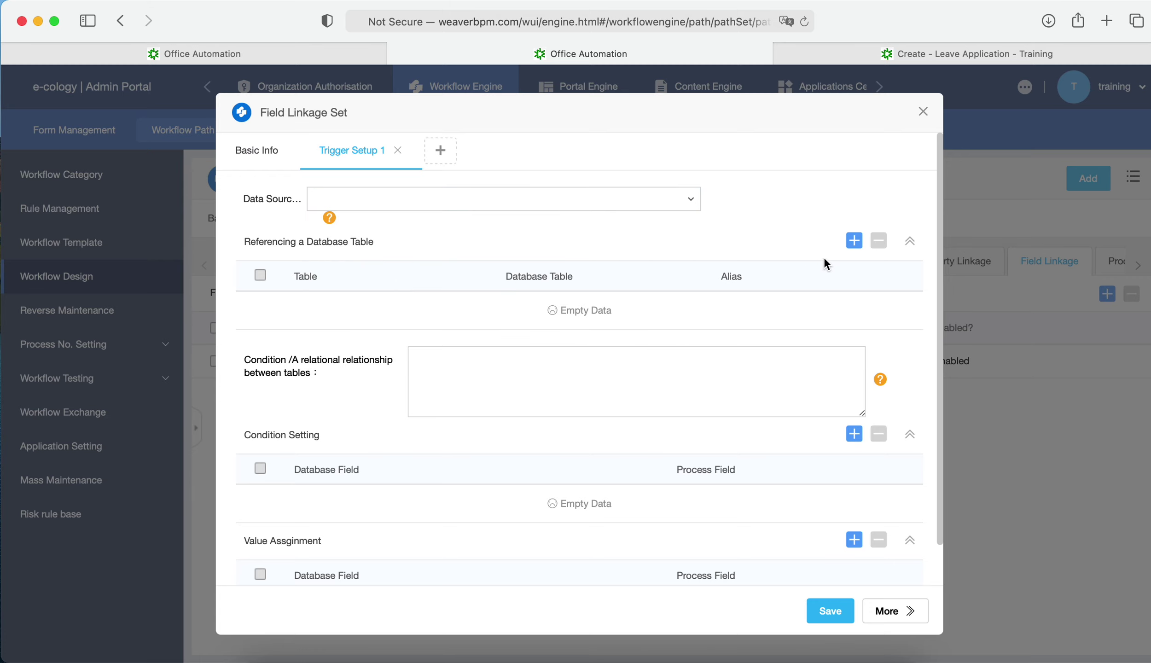
left_click(853, 240)
left_click(435, 307)
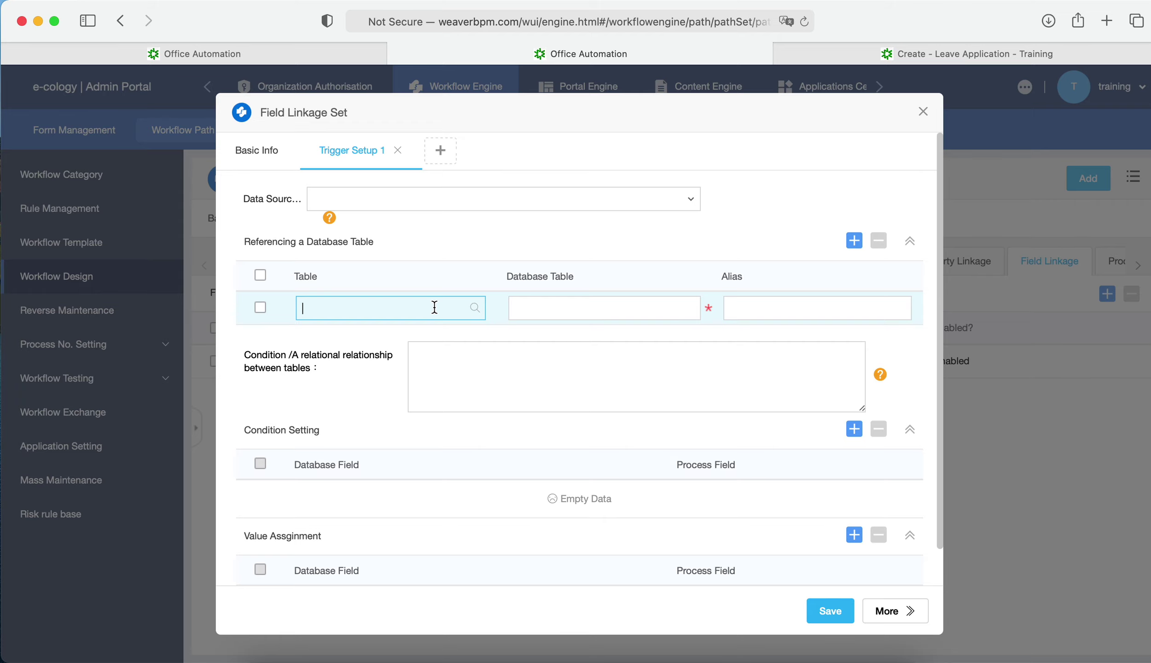
left_click(474, 308)
Search the database tables by name for "hrm" and "emplo"
left_click(666, 198)
type("hrm")
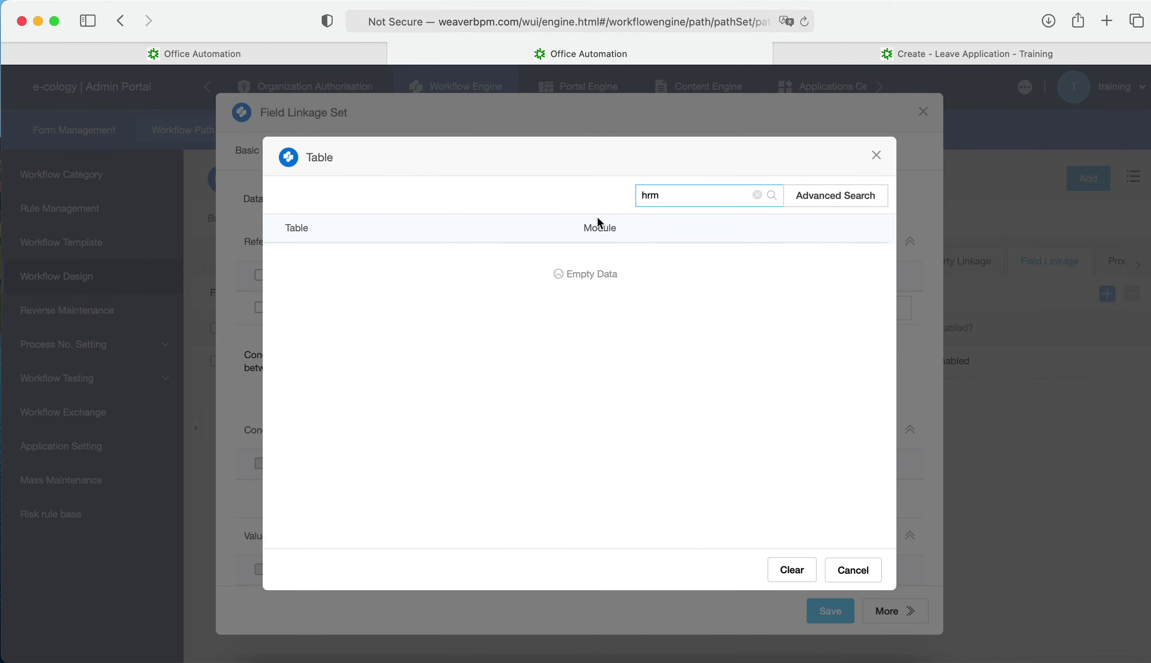
key("BackSpace")
type("uam")
key("BackSpace")
key("BackSpace")
key("BackSpace")
key("BackSpace")
type("emplo")
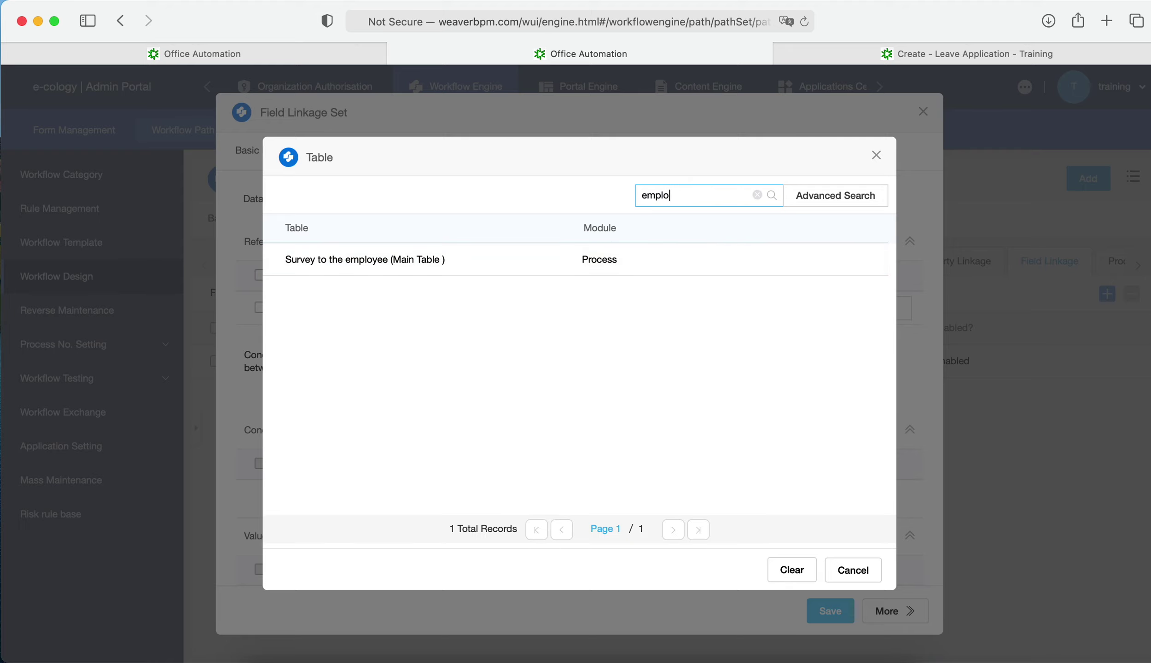
key("BackSpace")
key("BackSpace")
Filter the tables by the Human resources module, reference human resource(Main Table), and give it the alias hr
left_click(824, 199)
left_click(696, 257)
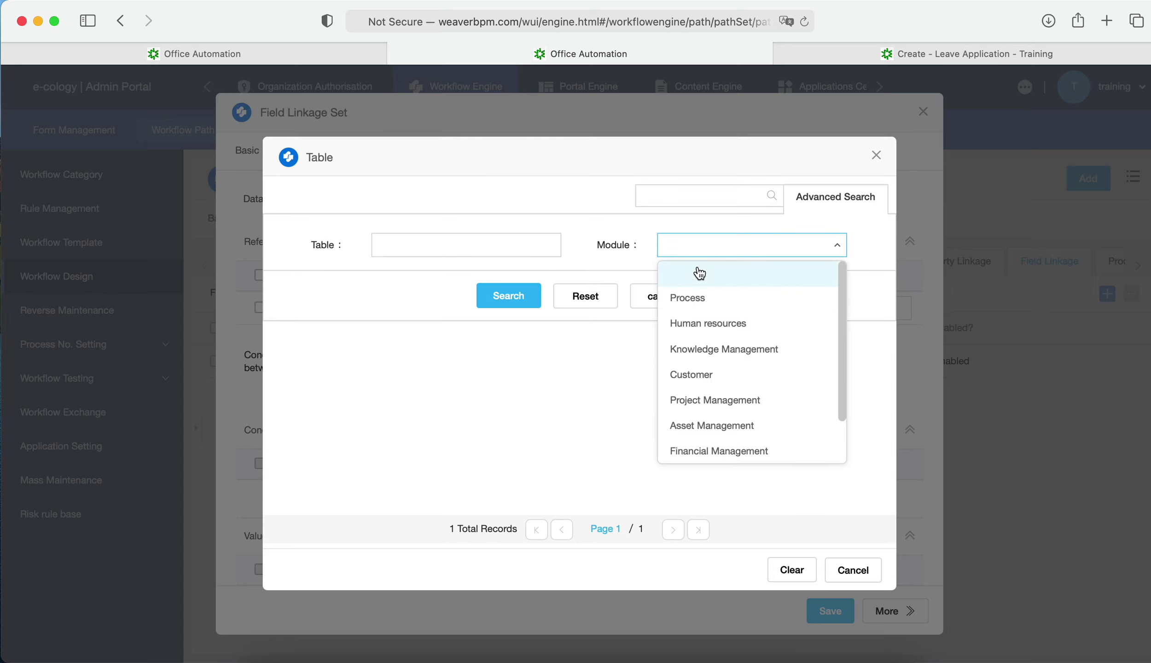
left_click(712, 326)
left_click(491, 296)
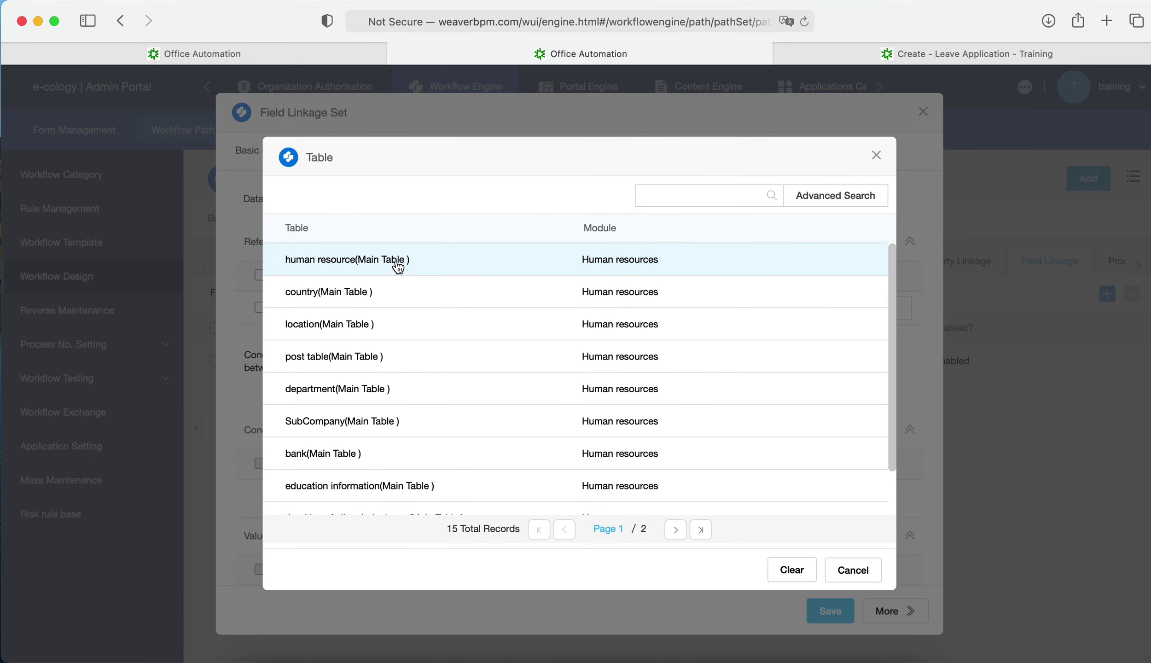
left_click(422, 265)
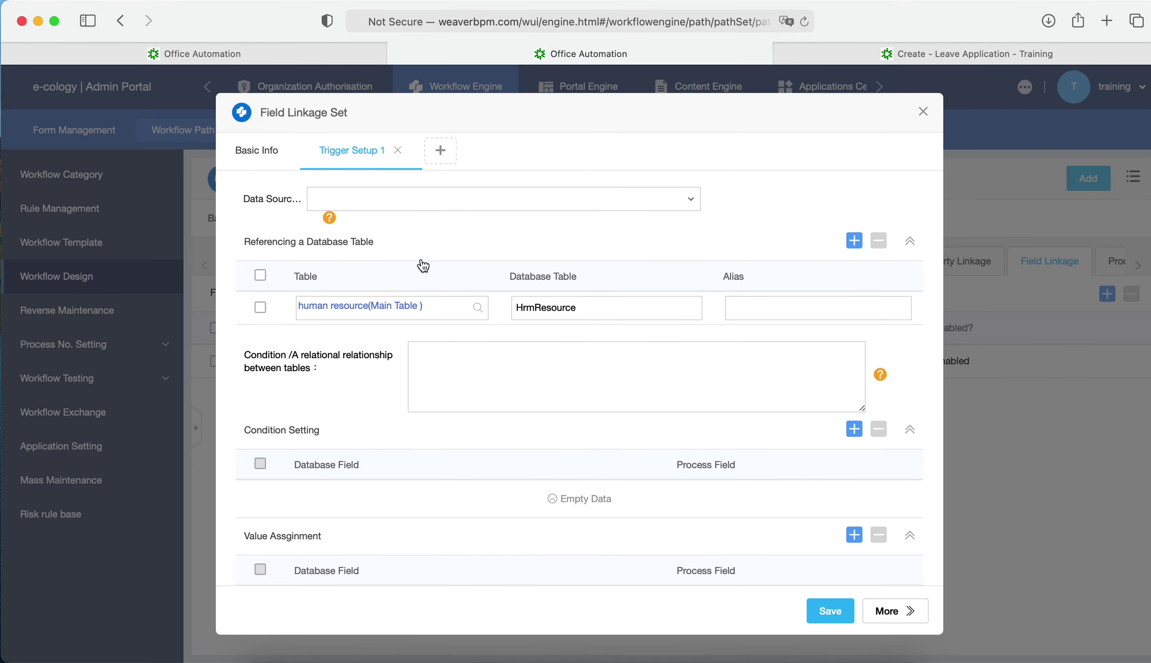
left_click(745, 317)
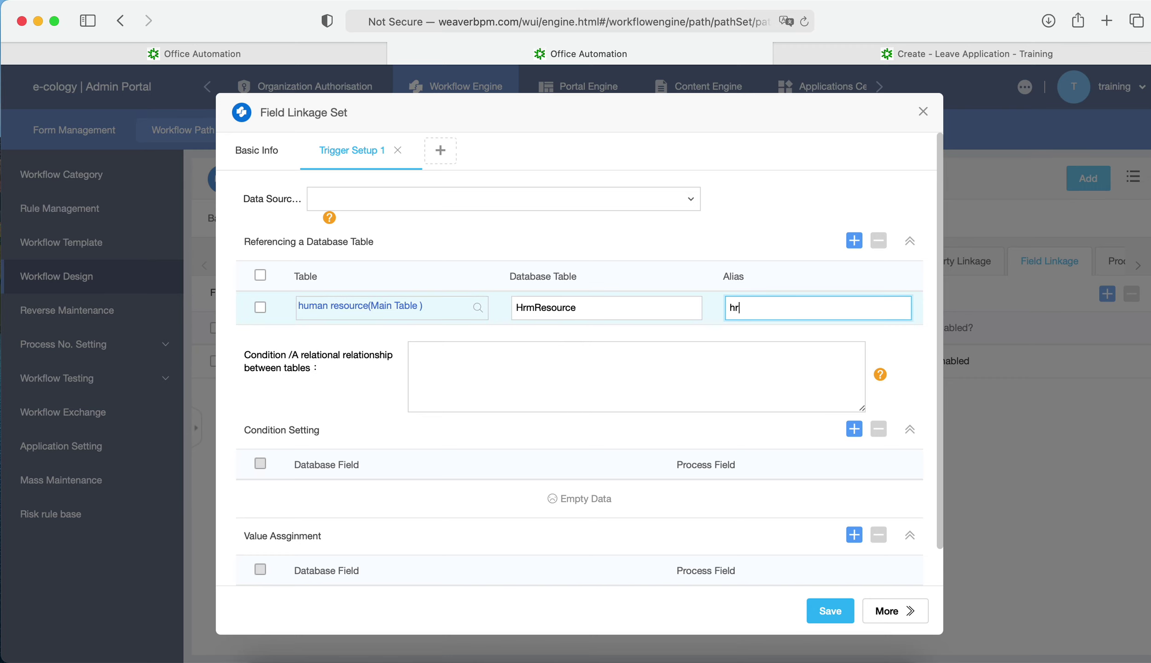
left_click(601, 375)
Add a linkage condition requiring the human resource key (hr.key) to equal the main table's Applicant field
scroll(598, 377, "down", 1)
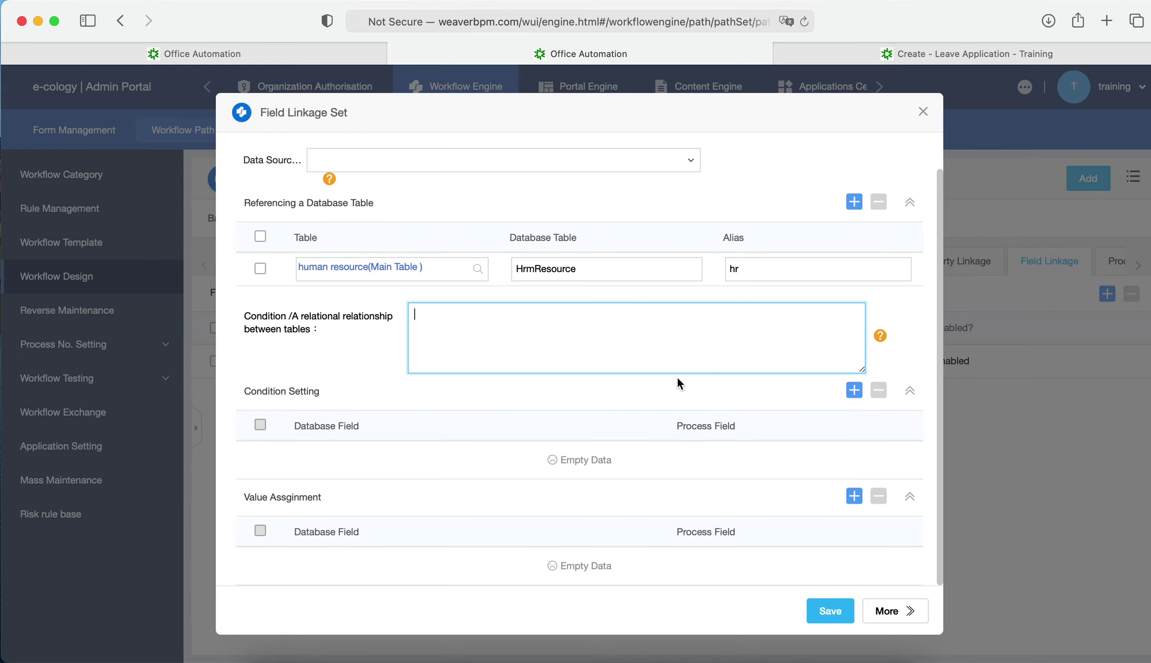
left_click(854, 395)
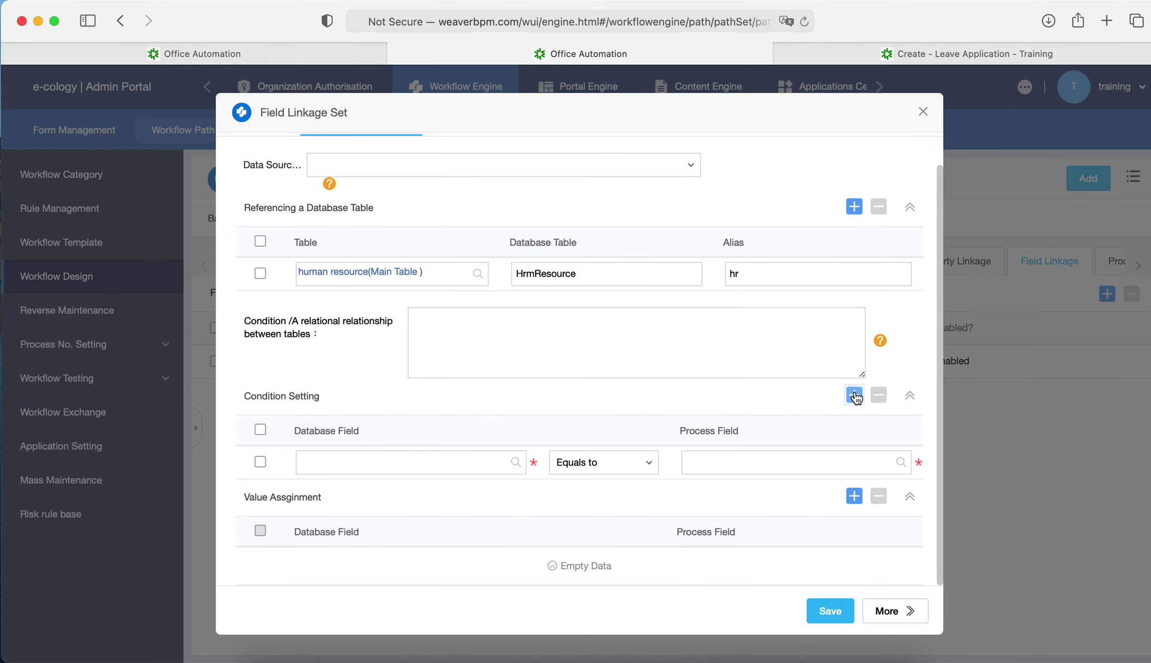
left_click(515, 461)
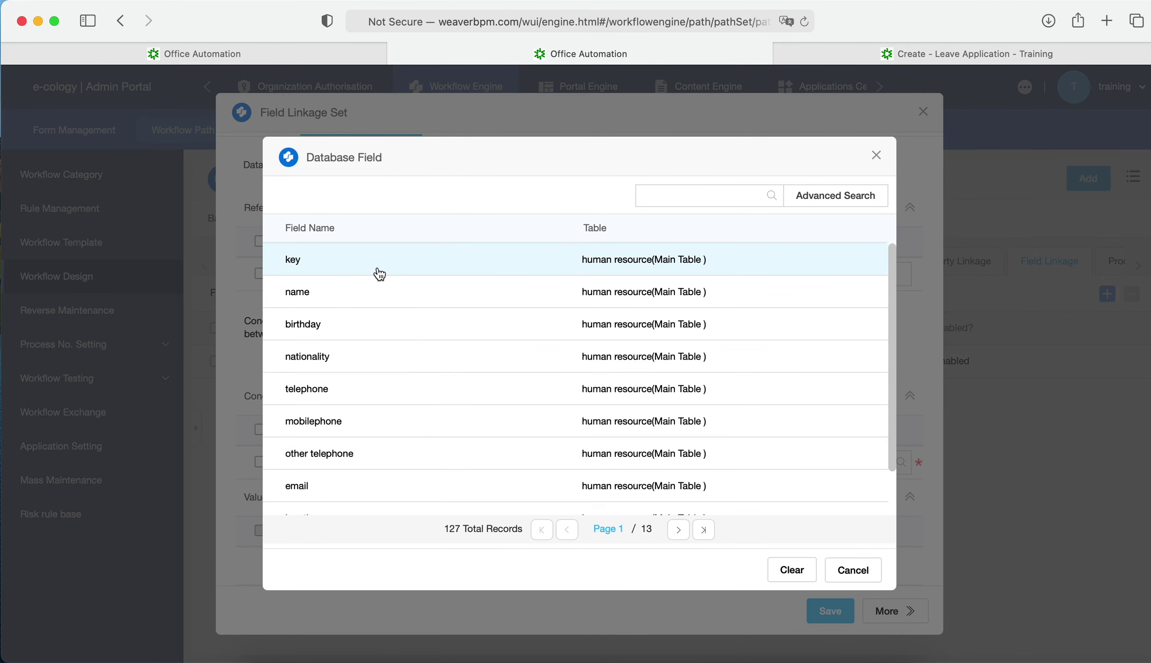
left_click(378, 273)
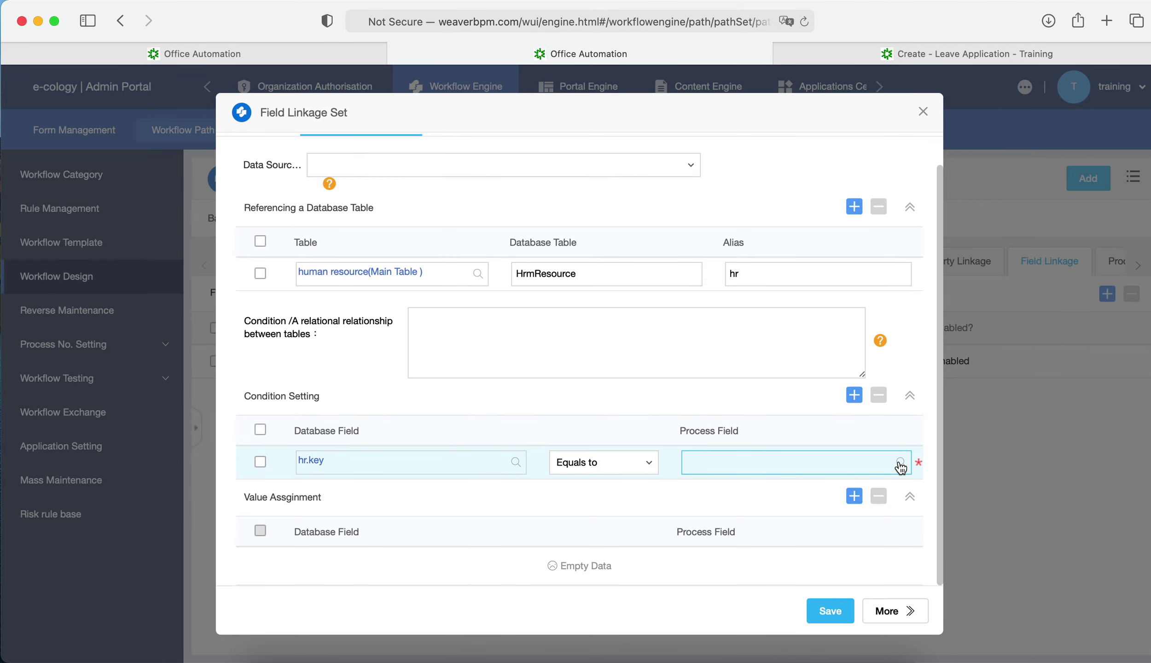
left_click(900, 462)
left_click(436, 292)
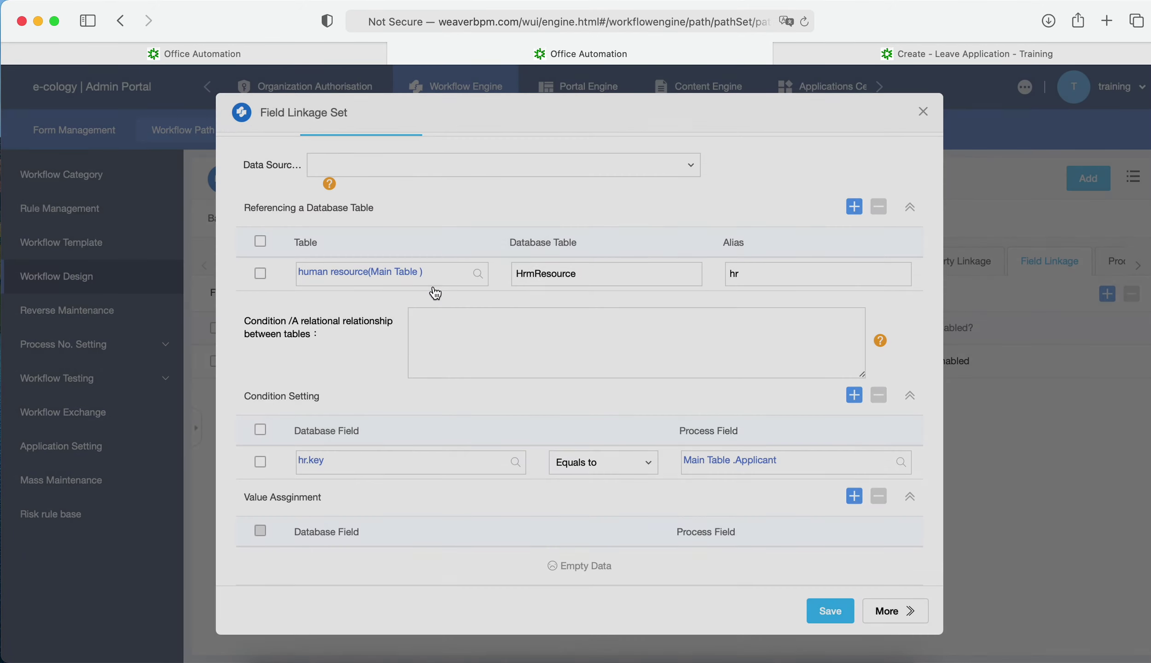
Assign the human resource email (hr.email) to the main table's Application Email field and save the field linkage
left_click(855, 497)
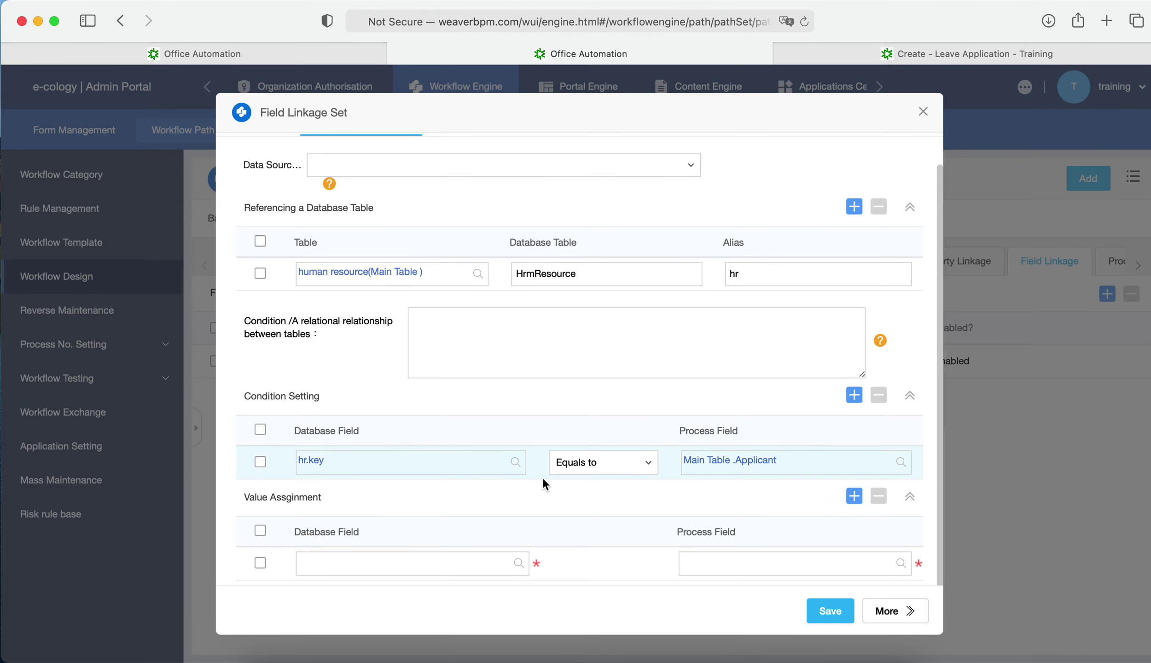
left_click(516, 567)
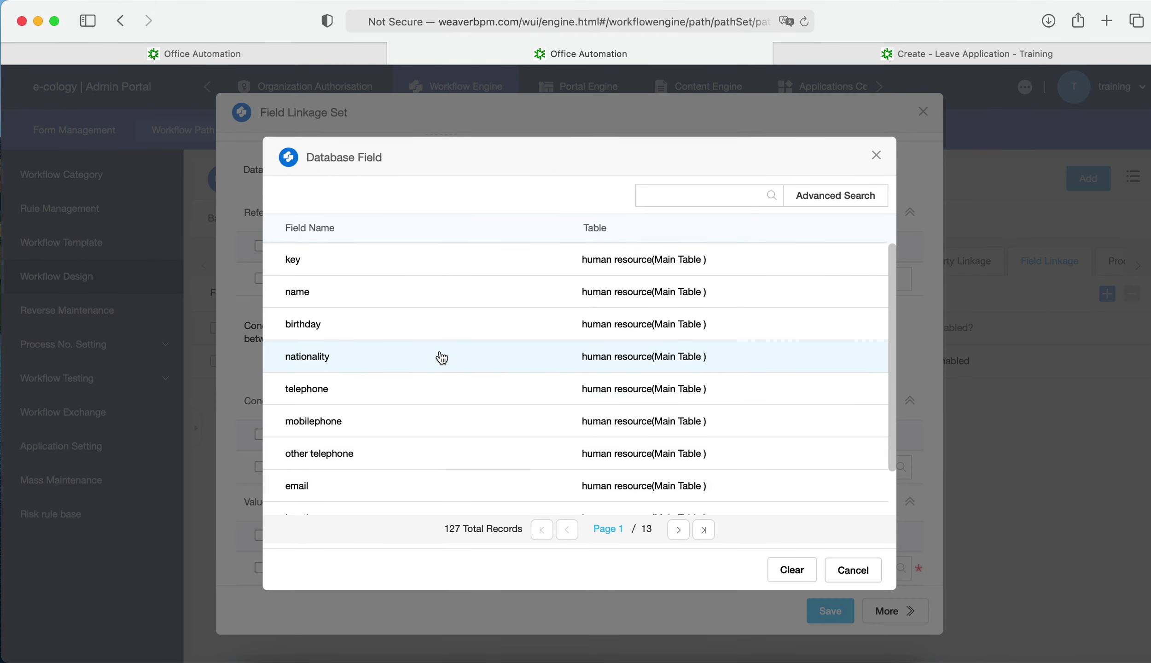
scroll(414, 409, "down", 2)
left_click(403, 443)
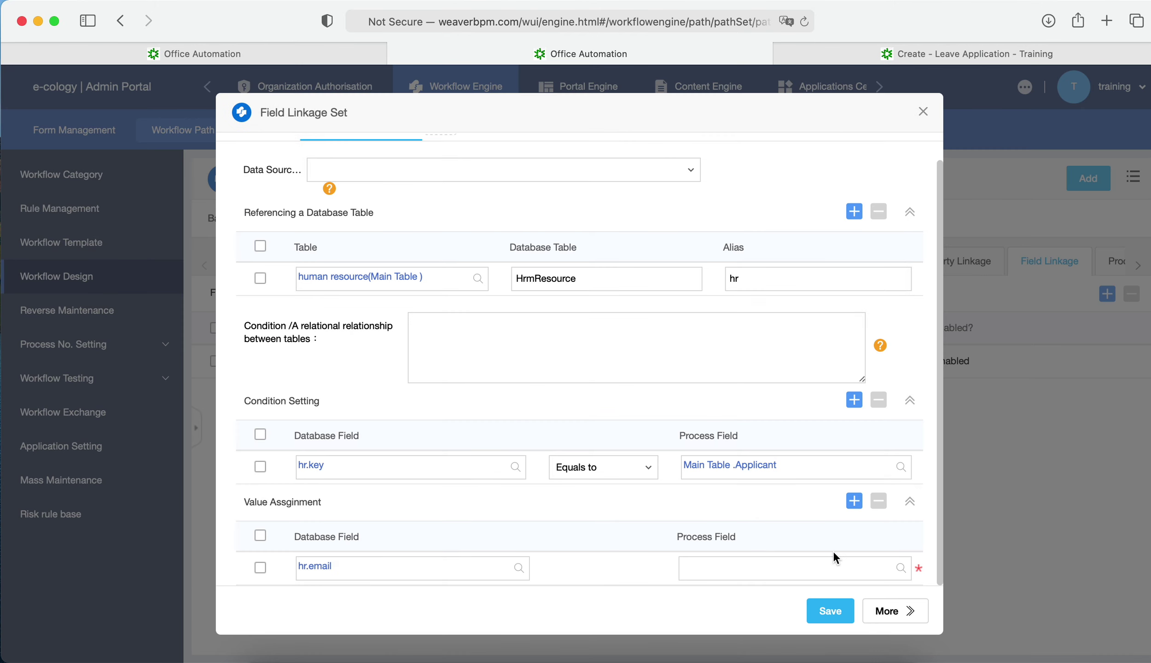
left_click(900, 568)
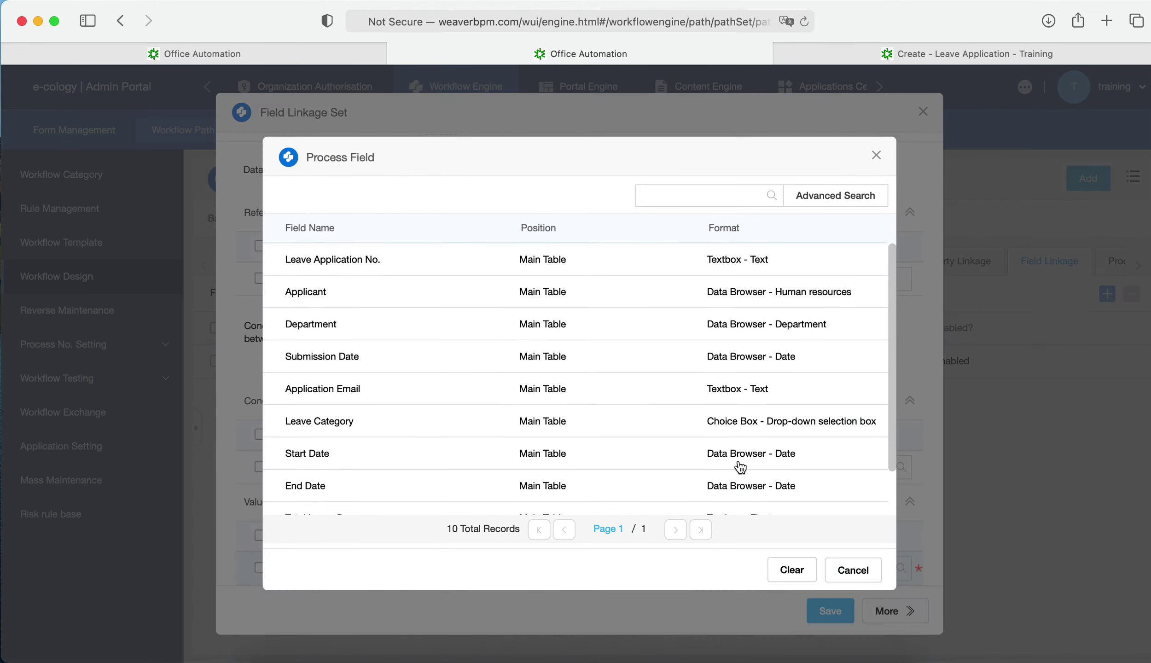
left_click(397, 394)
scroll(723, 433, "up", 2)
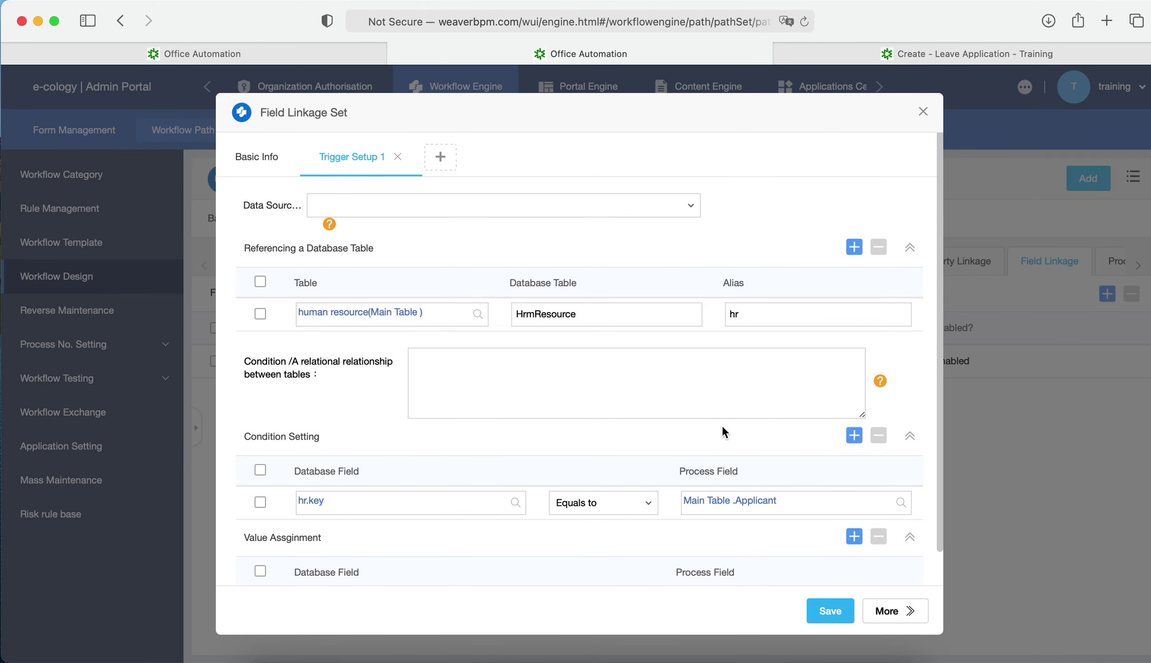
scroll(737, 460, "down", 2)
left_click(834, 619)
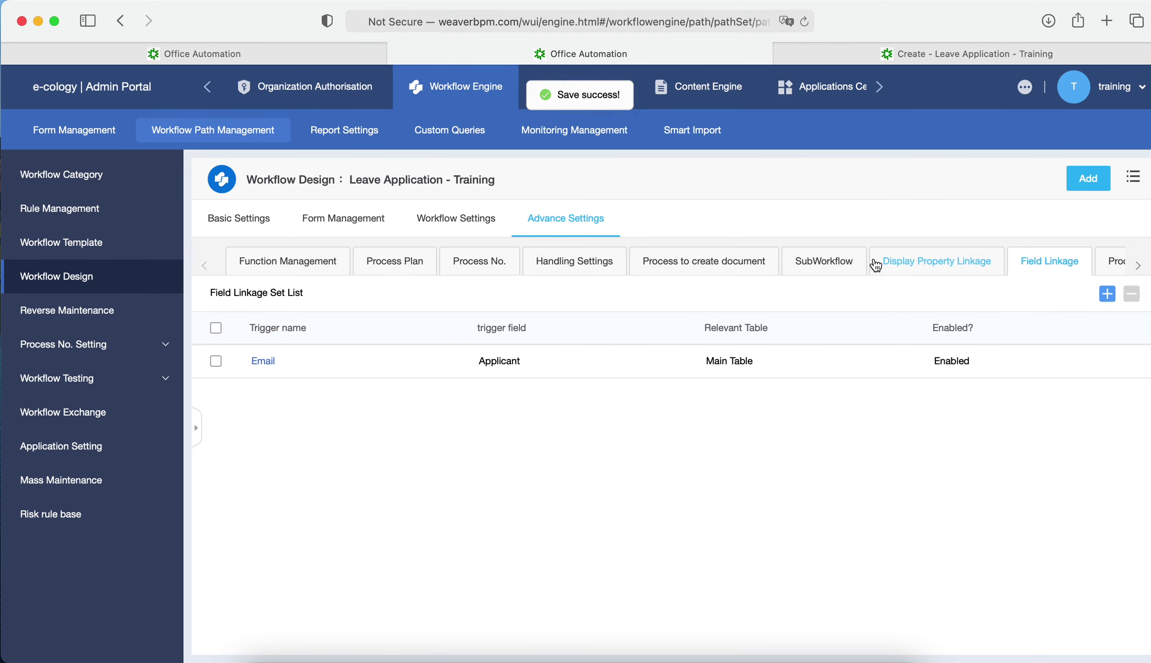
Save the workflow's basic settings and reload the leave application form to check Application Email and the Leave Category choices
left_click(264, 220)
left_click(961, 182)
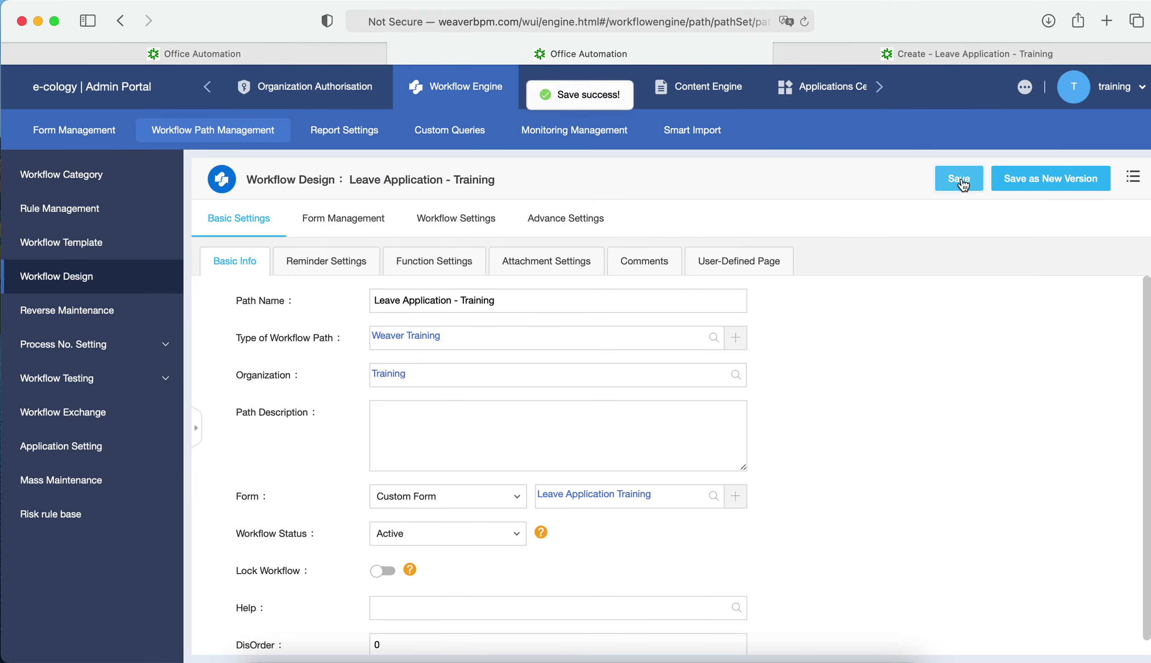
left_click(907, 51)
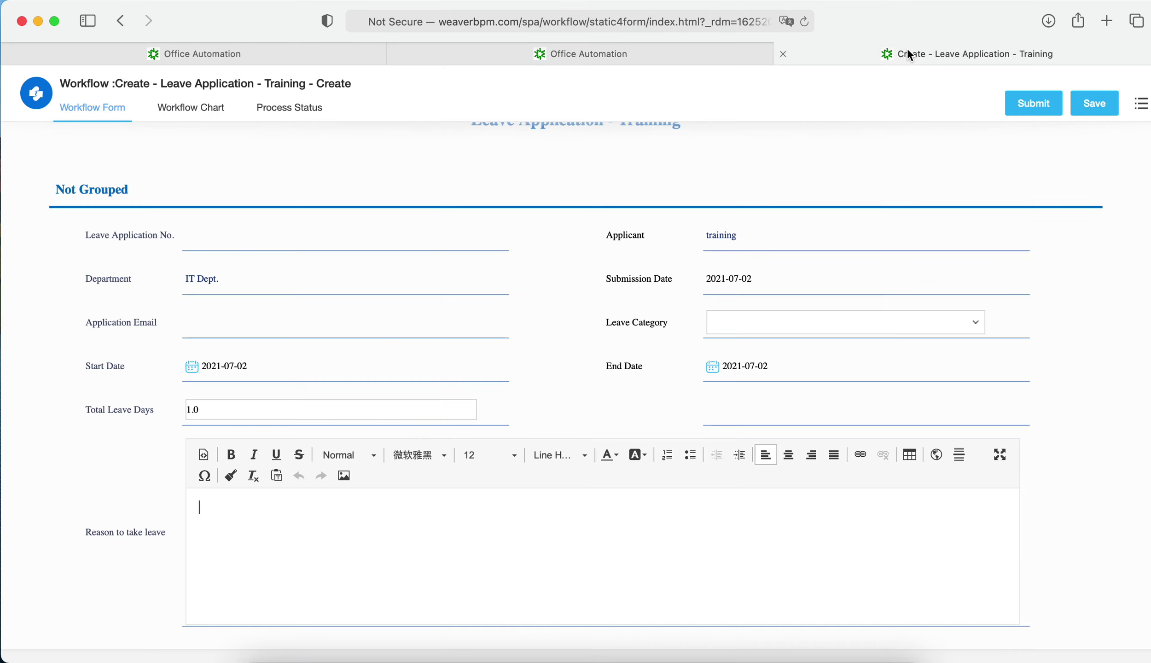
left_click(805, 22)
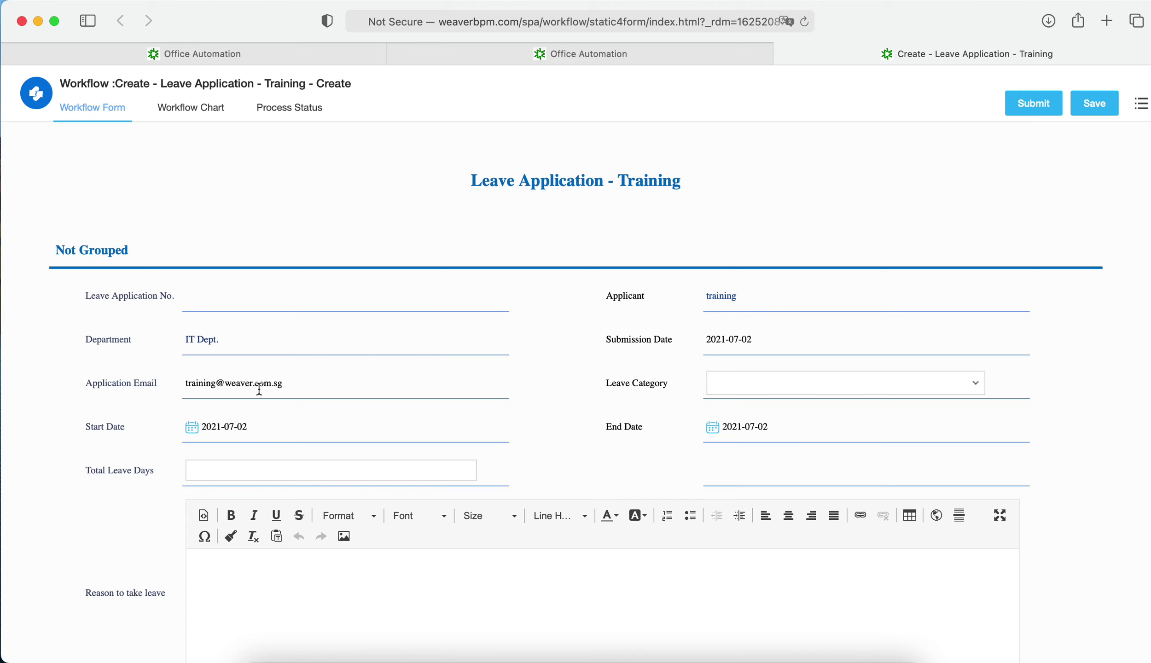
left_click(913, 393)
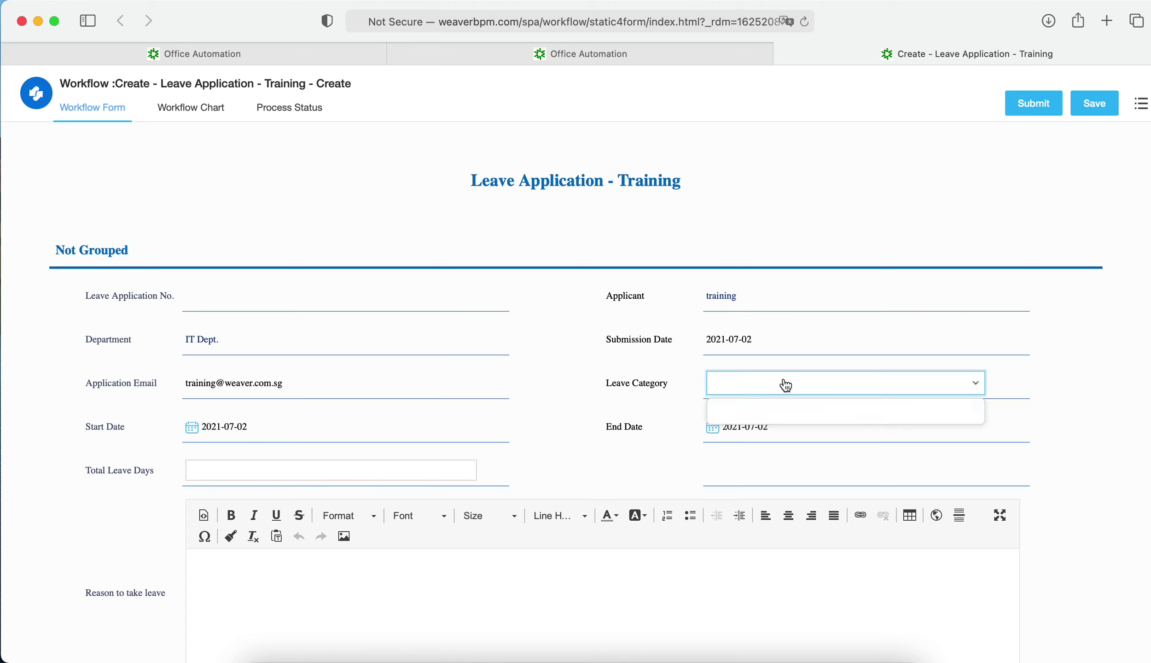
Return to the workflow design and open the option maintenance of the form's Leave Category field
left_click(625, 51)
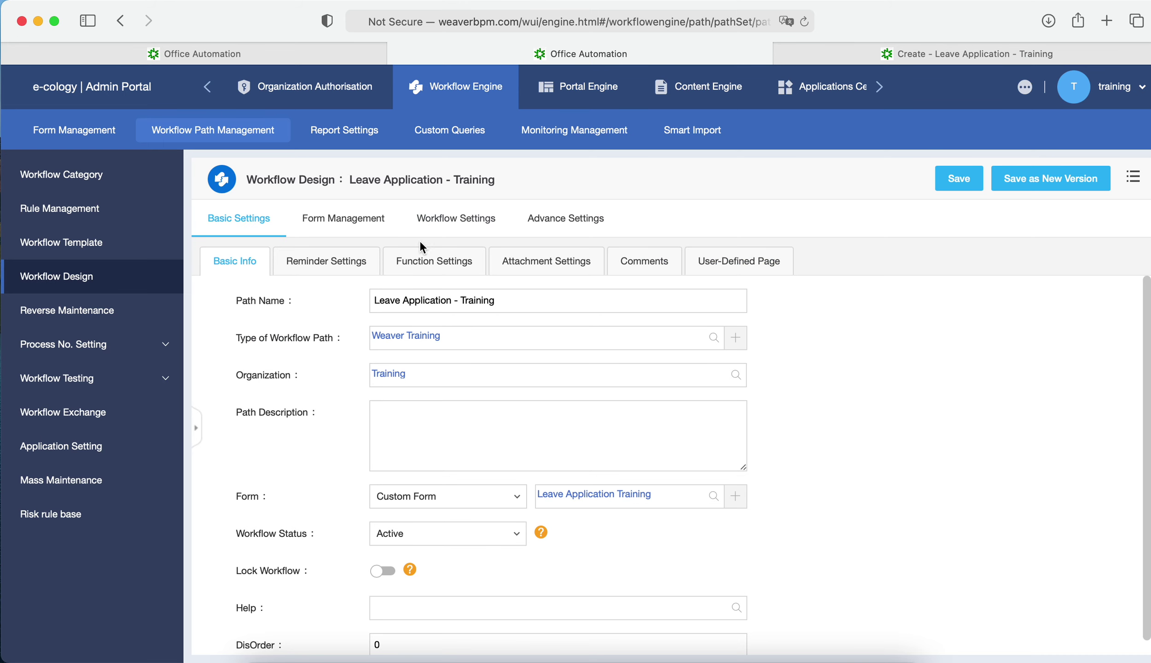
left_click(372, 222)
left_click(320, 262)
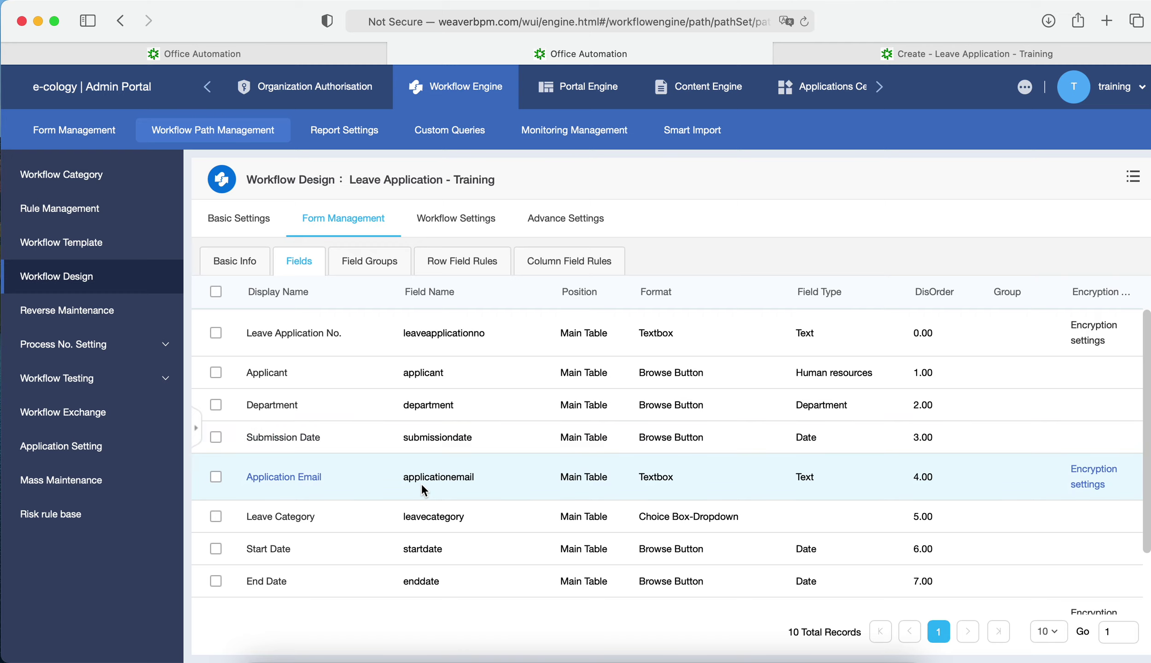
scroll(387, 485, "down", 2)
left_click(295, 476)
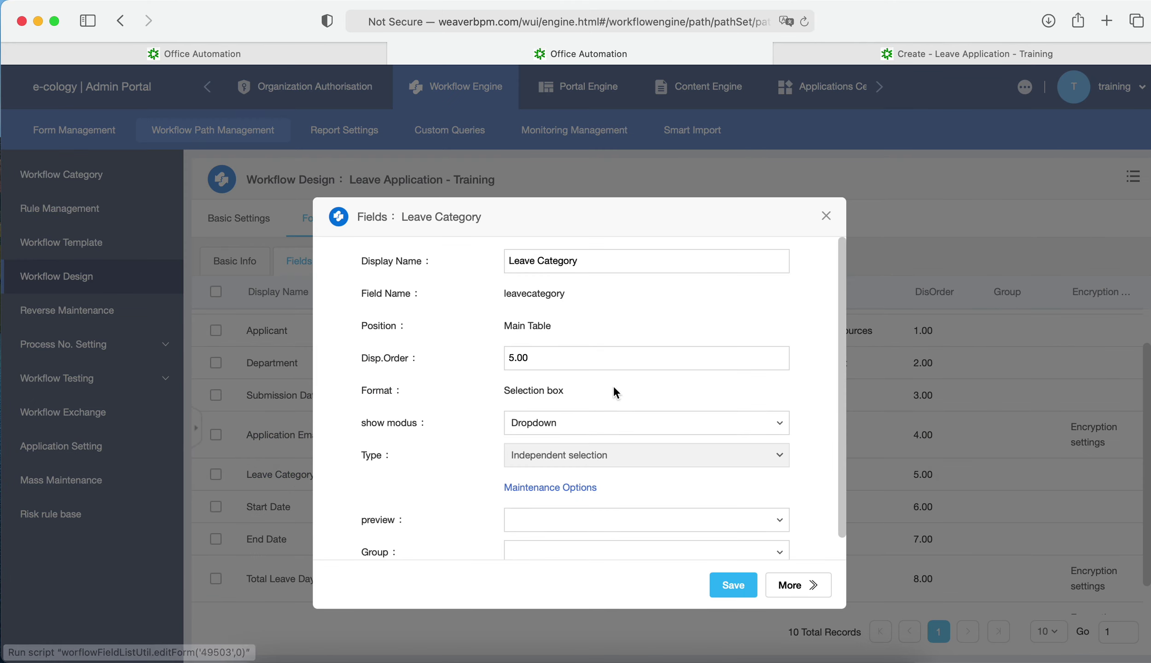
left_click(564, 489)
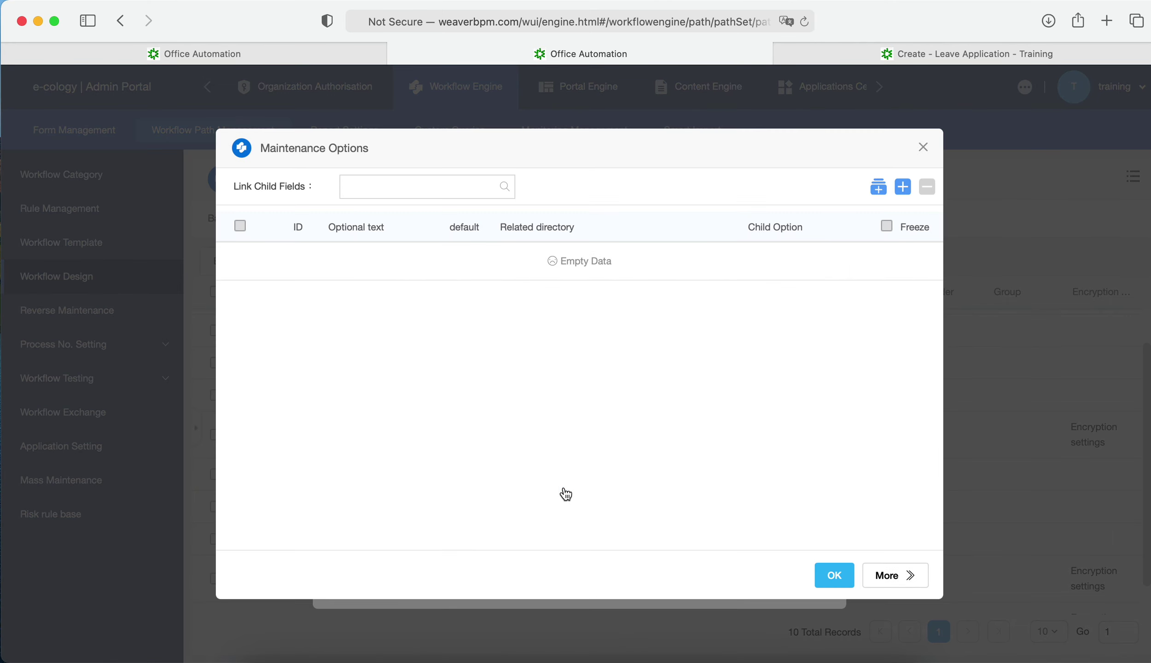
Batch-add the options Annual Leave, Medical Leave, Hospital Leave, No-paid Leave and Others to Leave Category and save the field
left_click(878, 188)
left_click(522, 291)
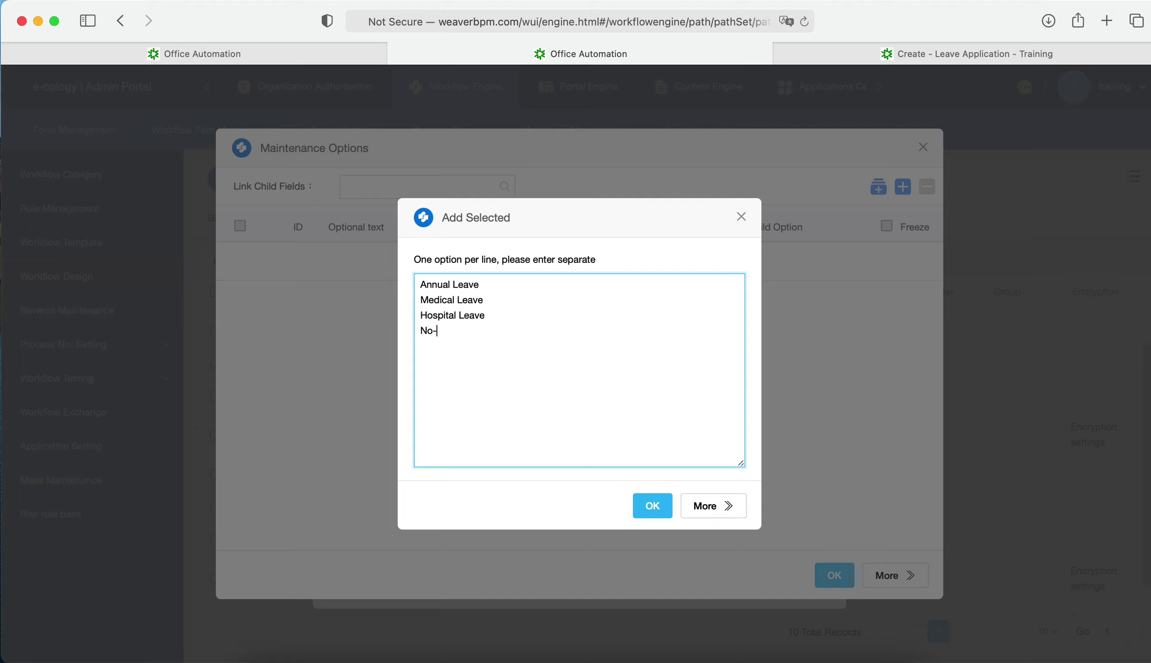
key("BackSpace")
type("thers")
left_click(652, 505)
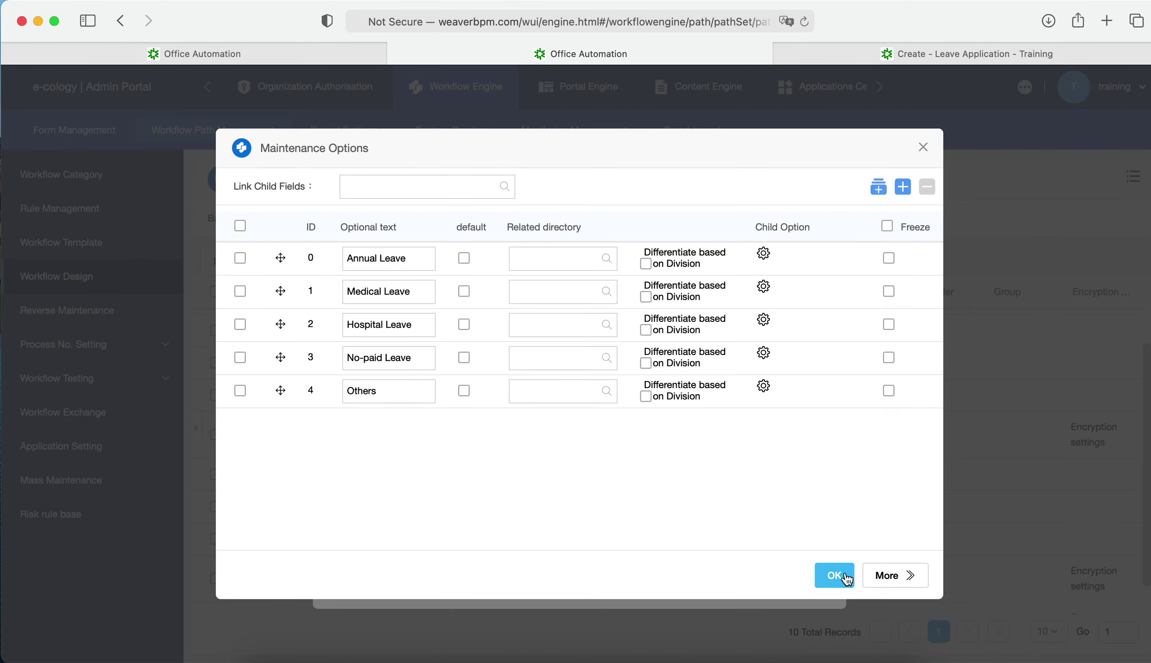
left_click(838, 577)
left_click(743, 581)
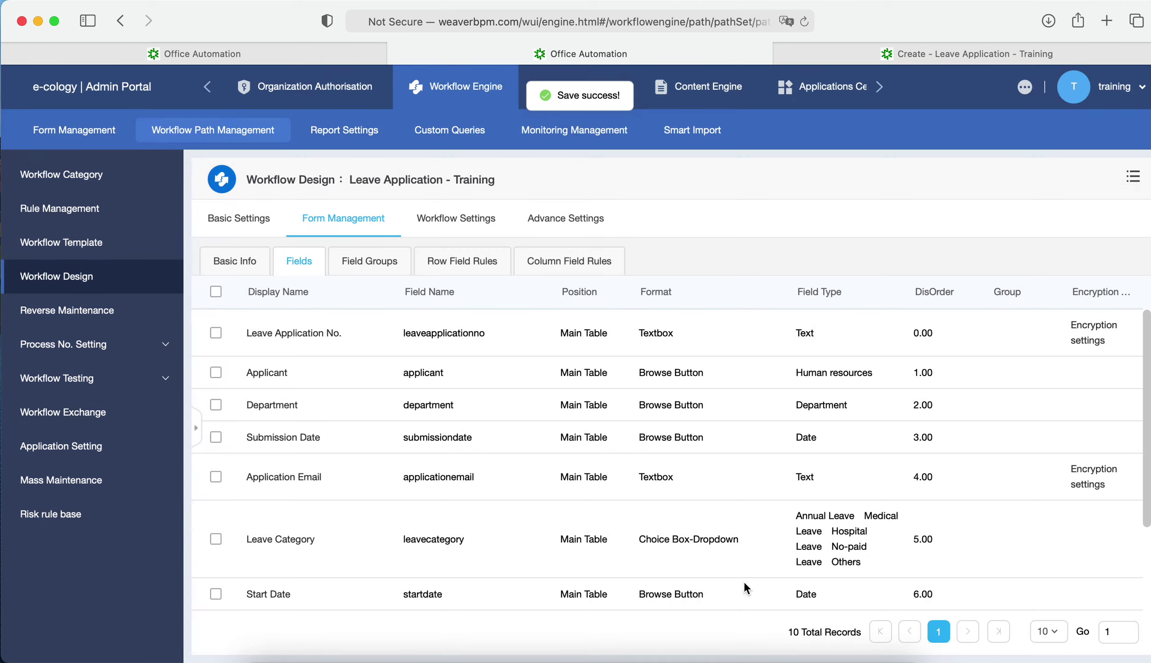
Reload the leave application form and choose Hospital Leave as the Leave Category
left_click(940, 52)
left_click(805, 21)
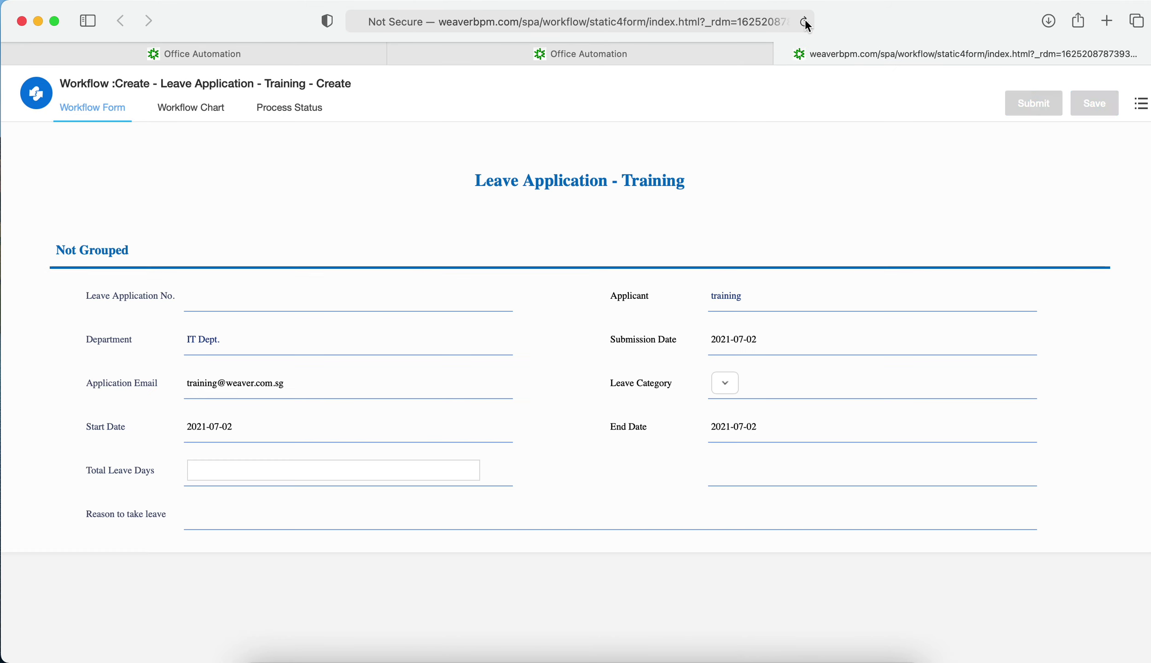
left_click(772, 383)
left_click(765, 435)
left_click(763, 392)
left_click(765, 496)
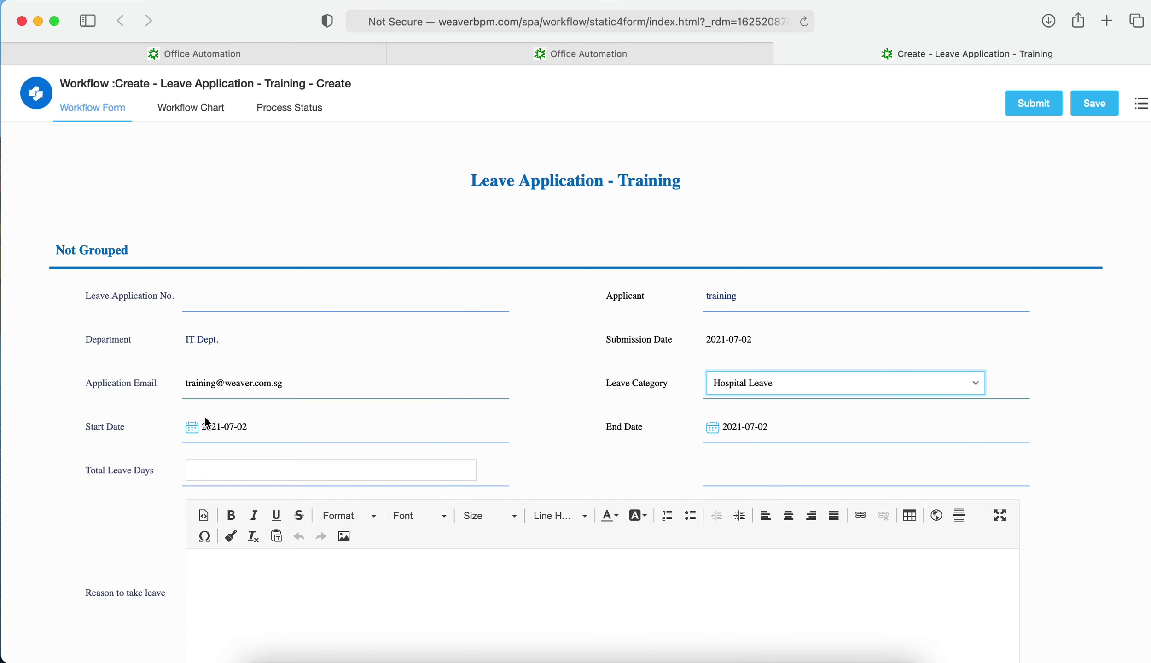
Set the leave's Start Date to 2021-07-16, End Date to 2021-07-19 and Total Leave Days to 2.0
left_click(192, 427)
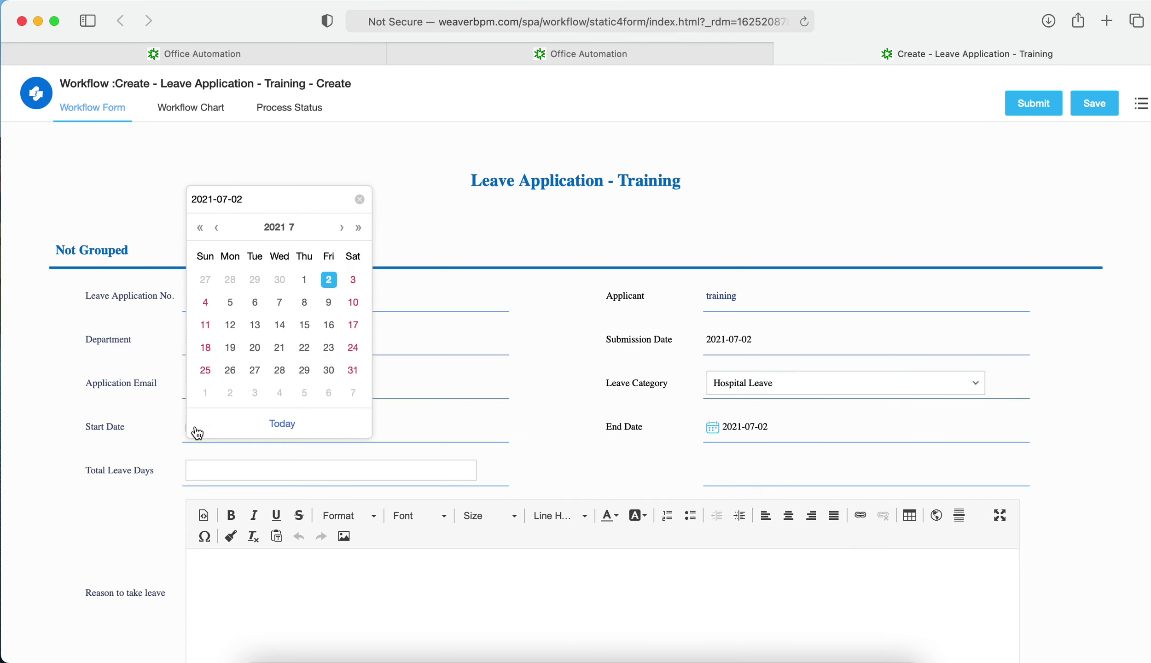
left_click(327, 325)
left_click(712, 427)
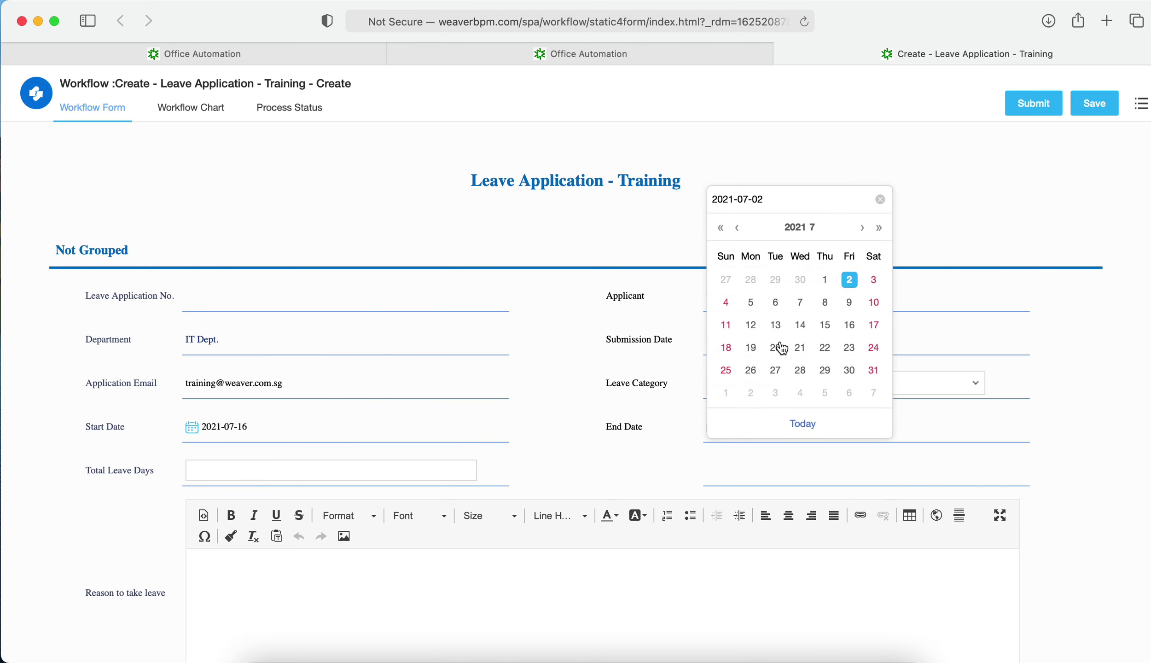
left_click(751, 348)
left_click(291, 470)
left_click(234, 599)
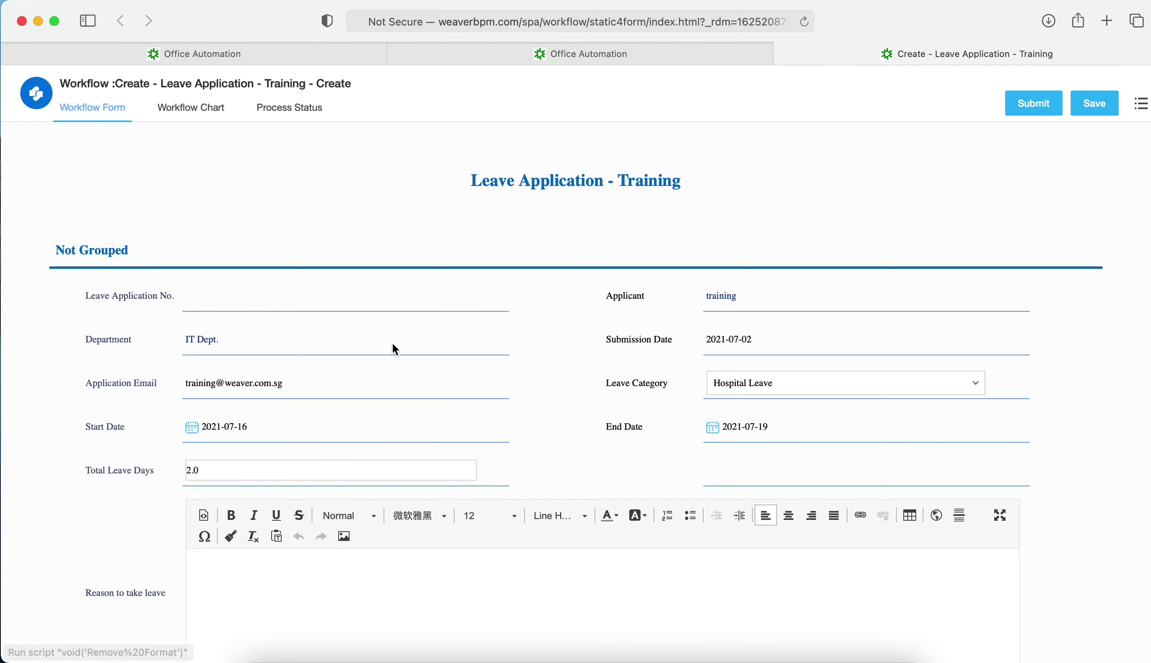
scroll(379, 367, "down", 3)
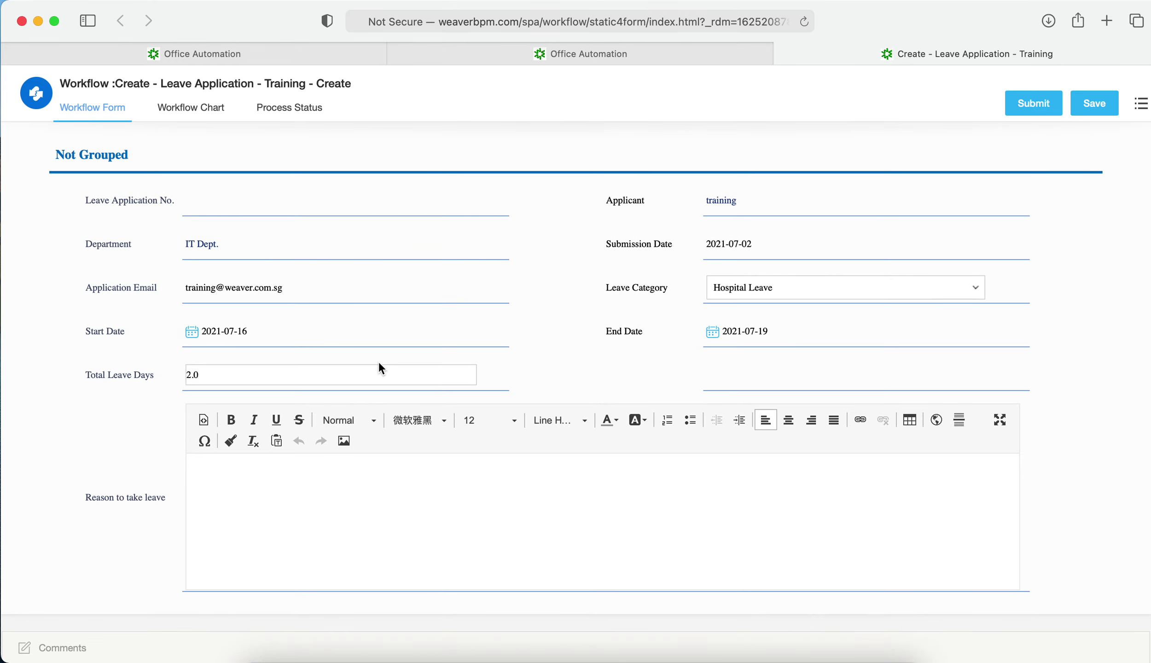
scroll(378, 361, "down", 2)
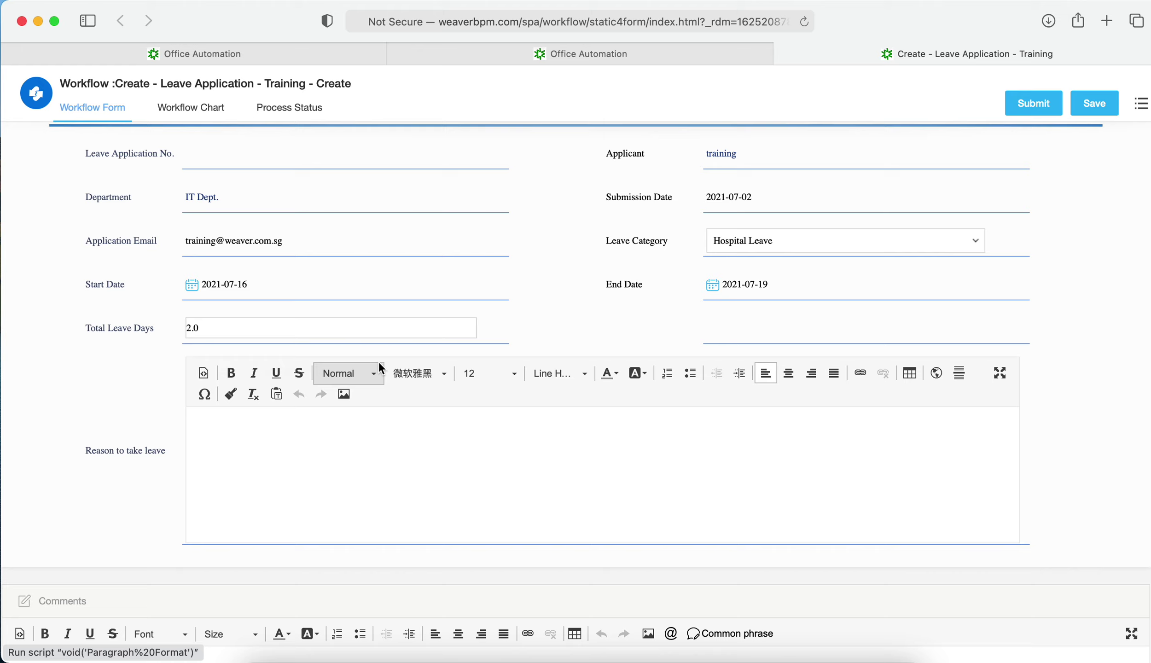